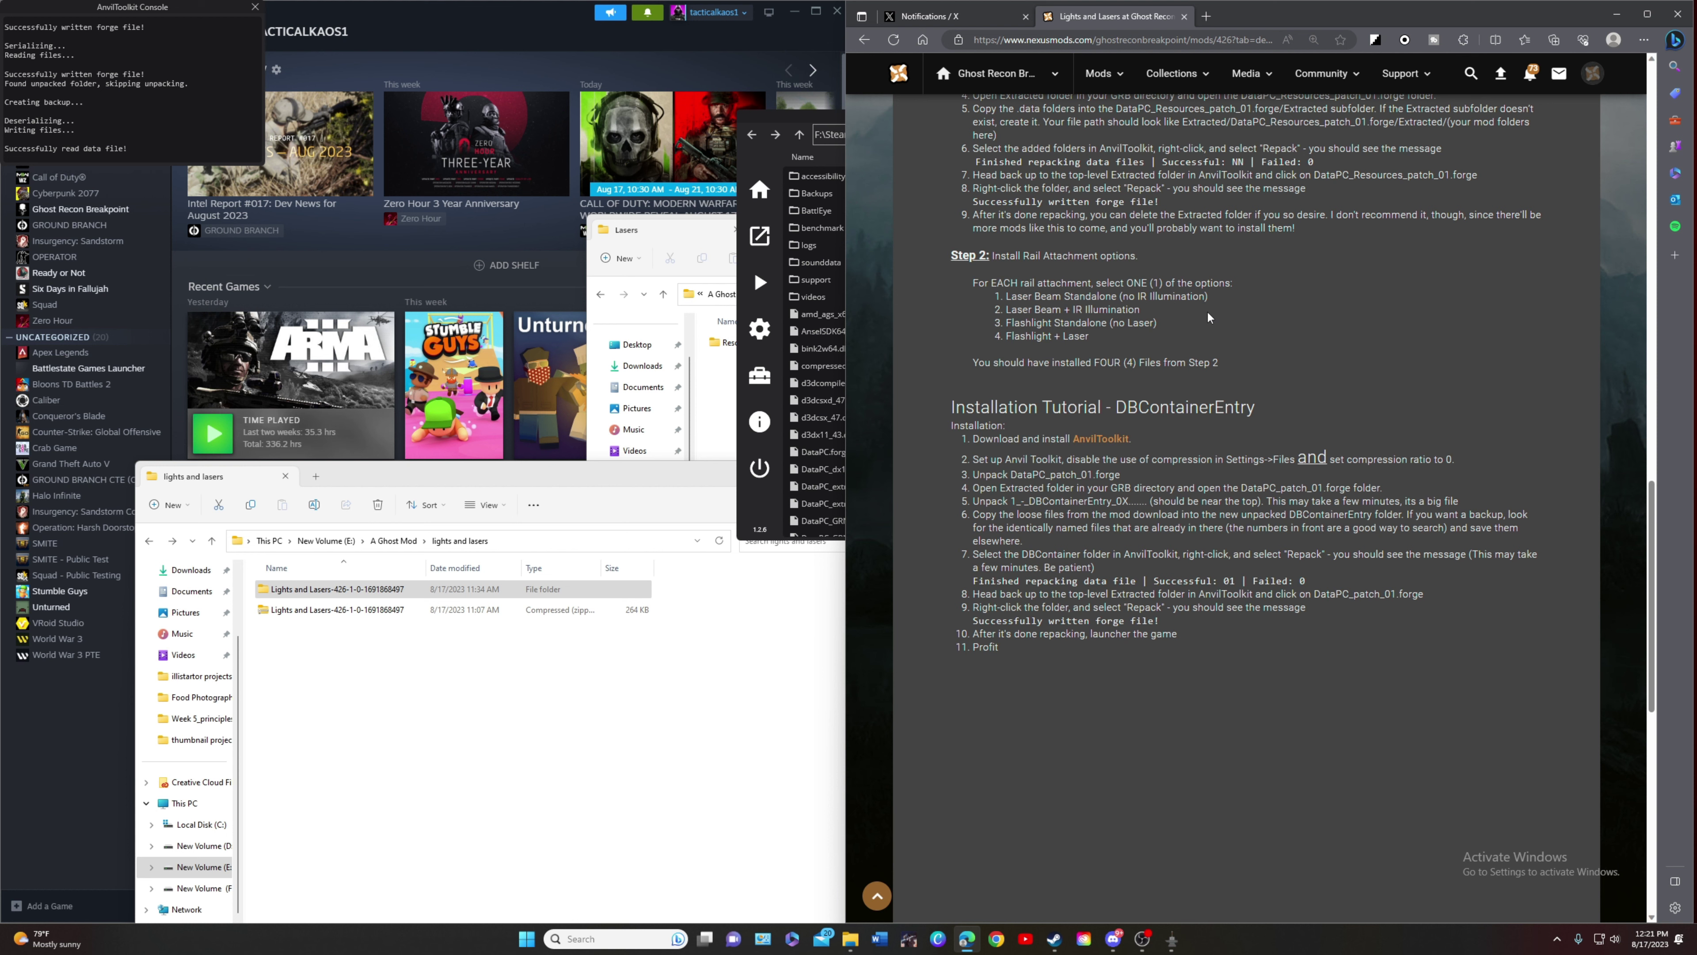
- Scroll the Lights and Lasers mod page back up to its description and installation steps
scroll(1343, 252, "up", 10)
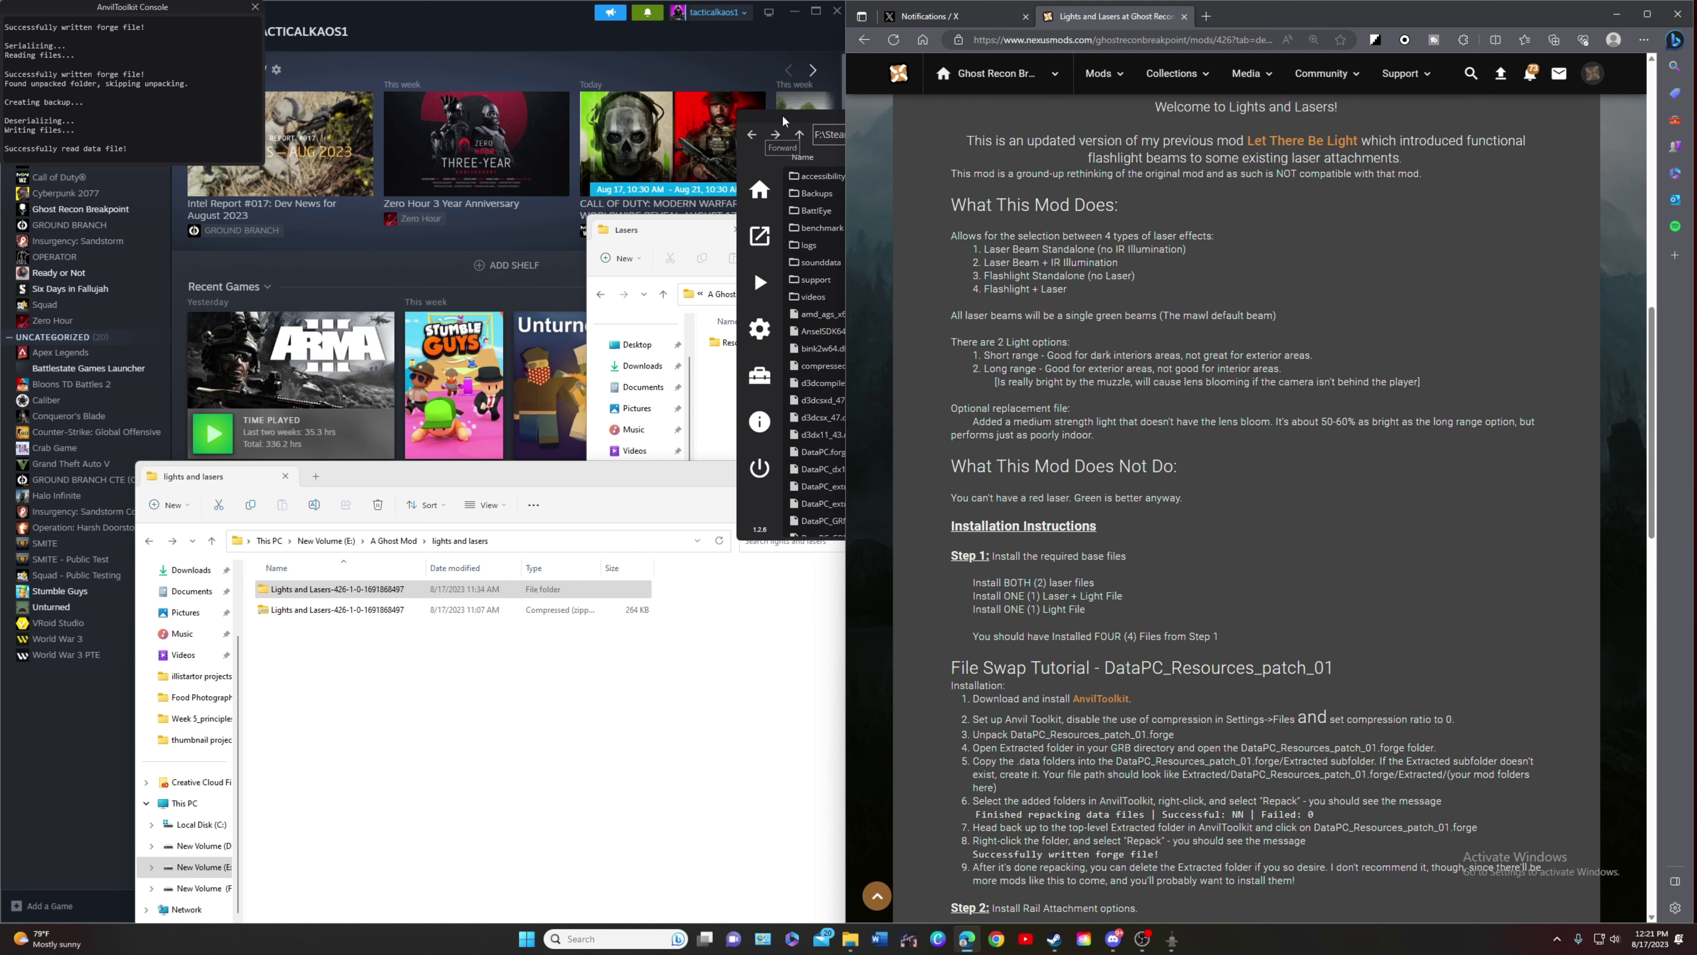
- Close AnvilToolkit's Game Explorer window together with its console
left_click(782, 147)
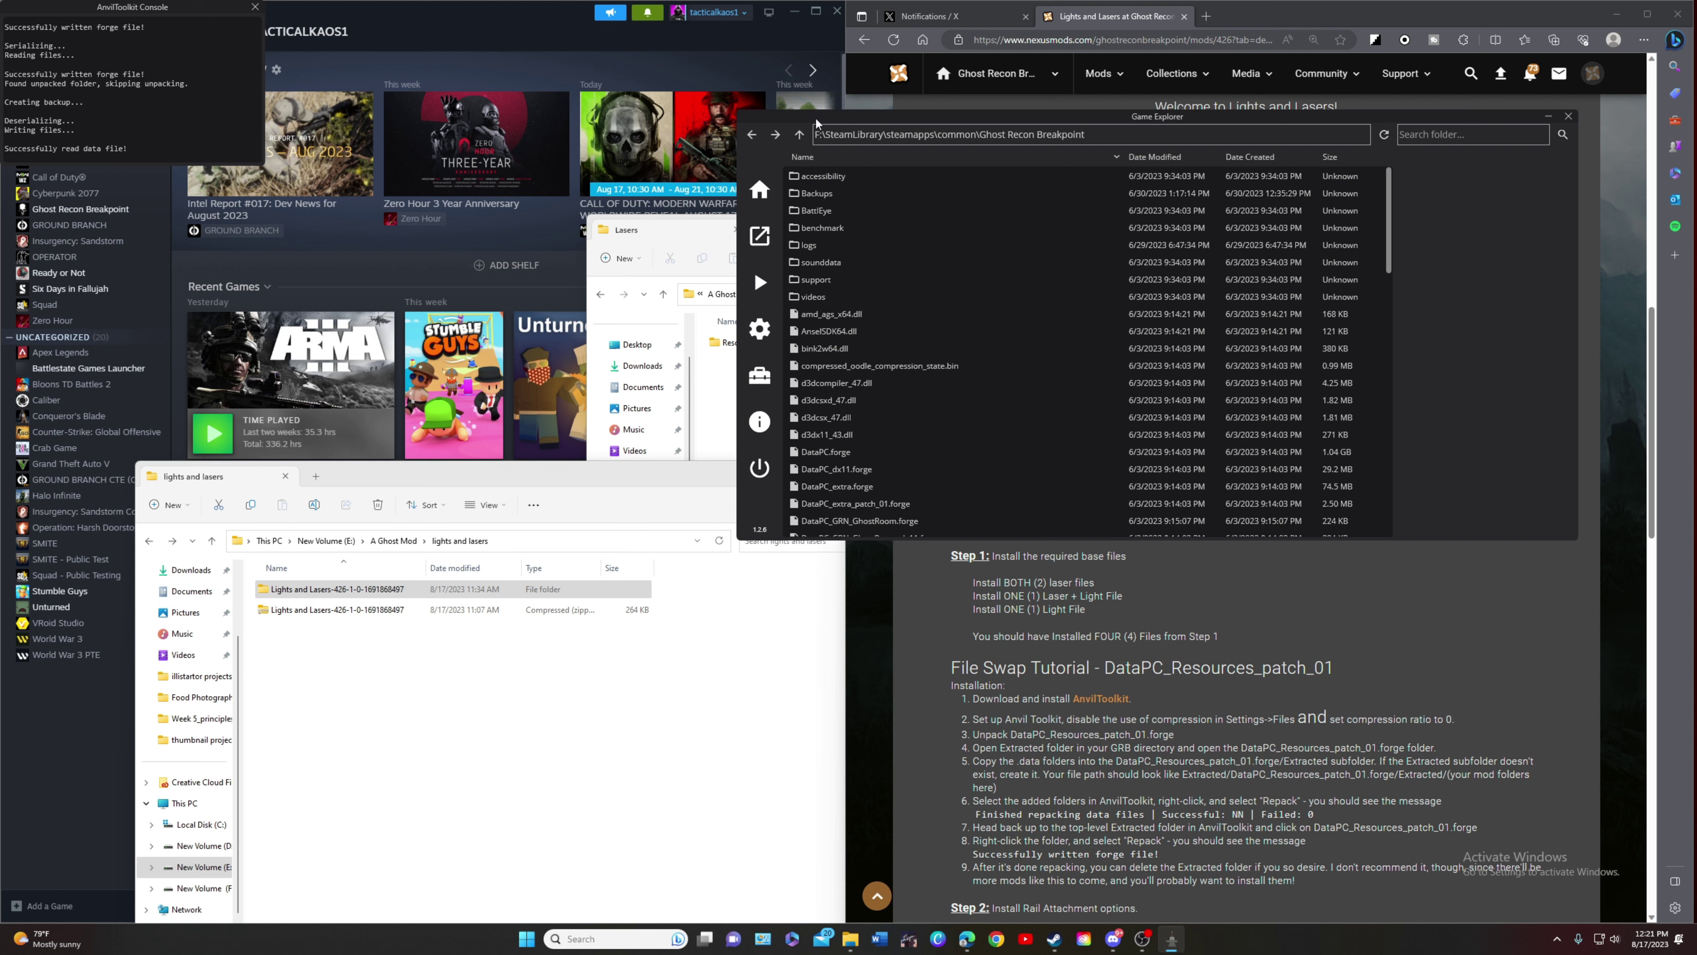
left_click(1568, 116)
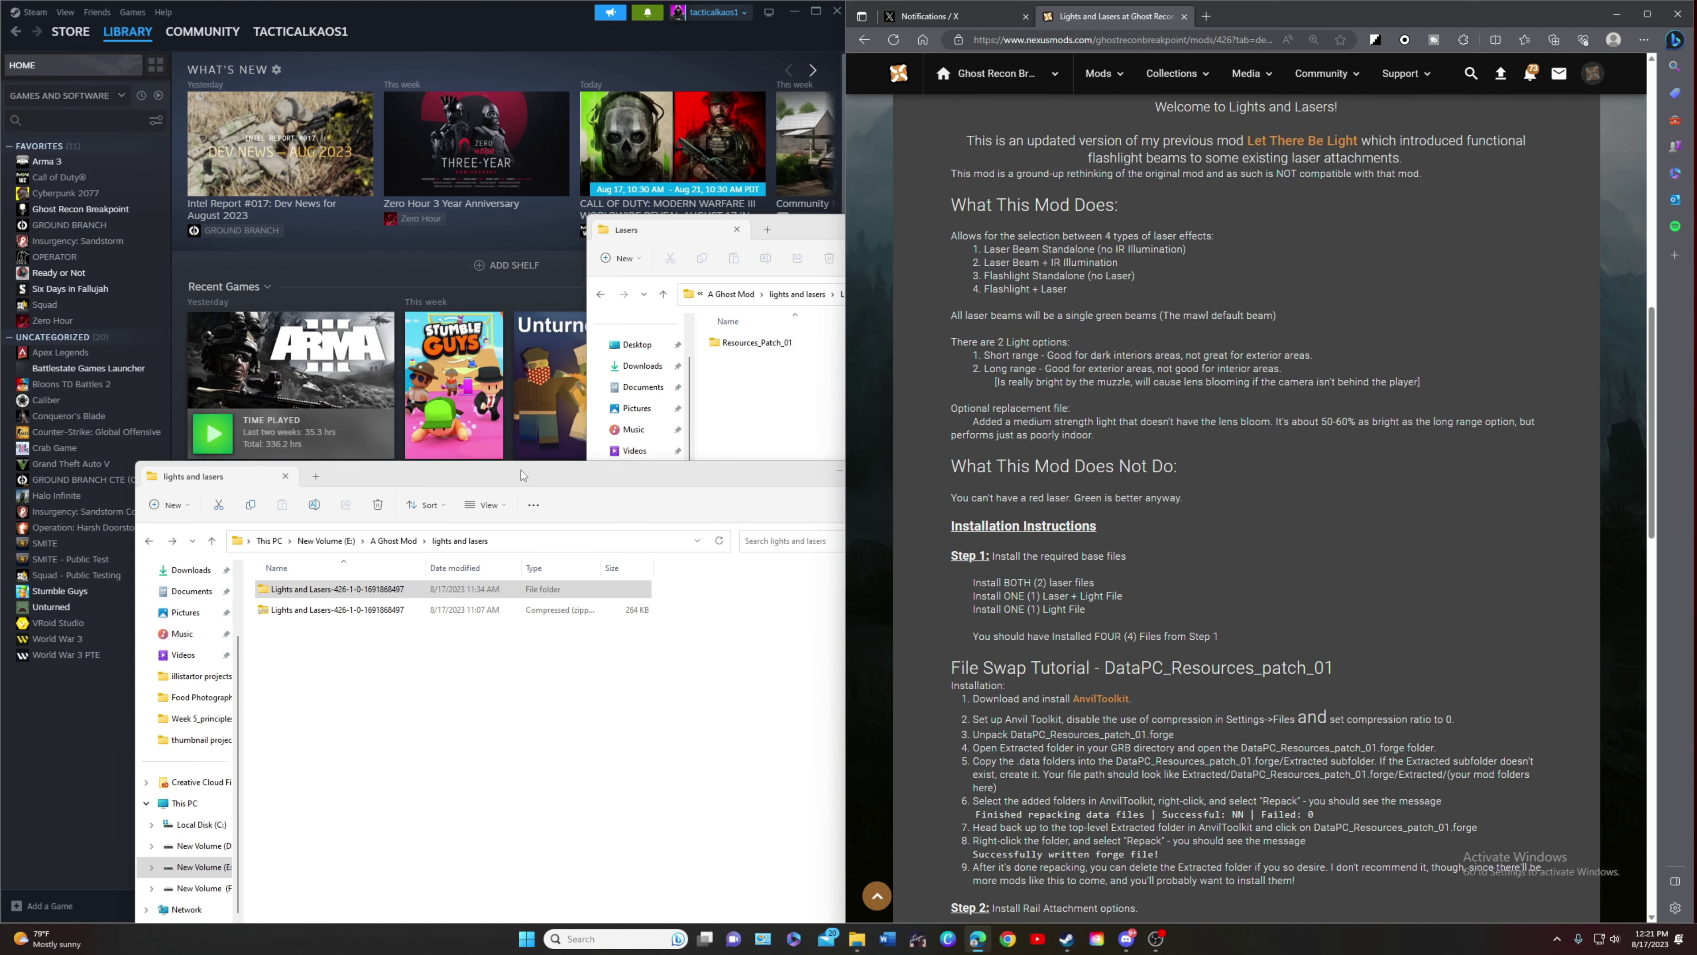
- Launch AnvilToolkit.exe from New Volume (E:) › anvil tool kit › AnvilToolkit_Release
left_click_drag(521, 475, 871, 209)
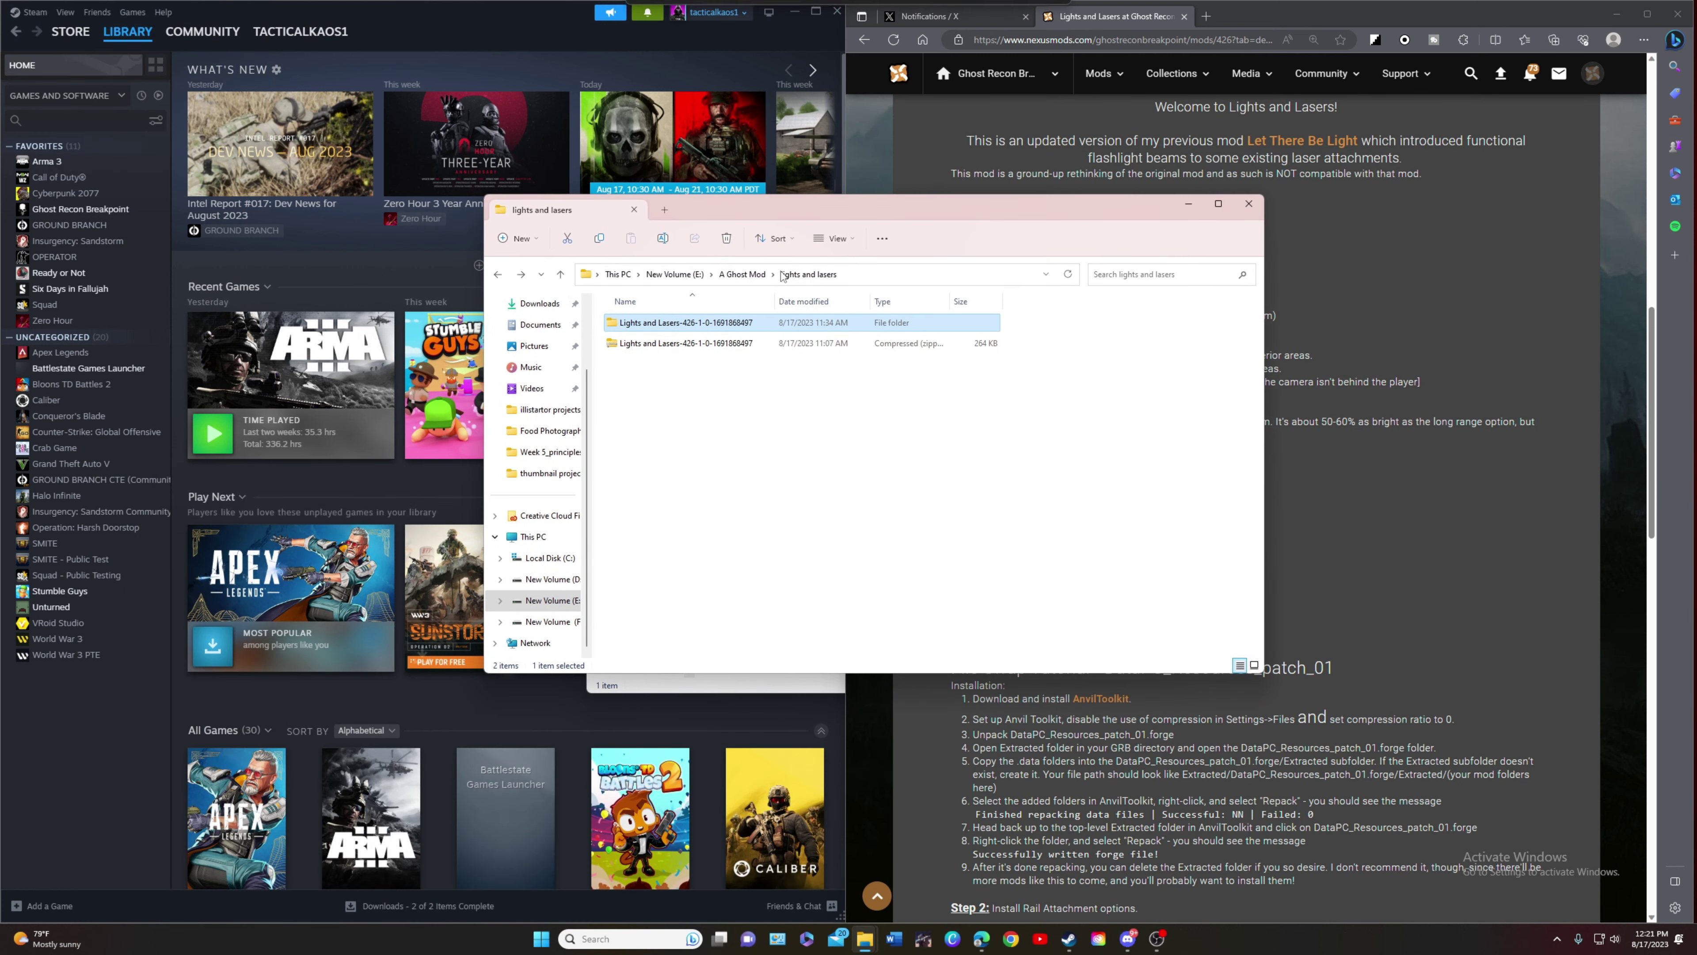
left_click(539, 605)
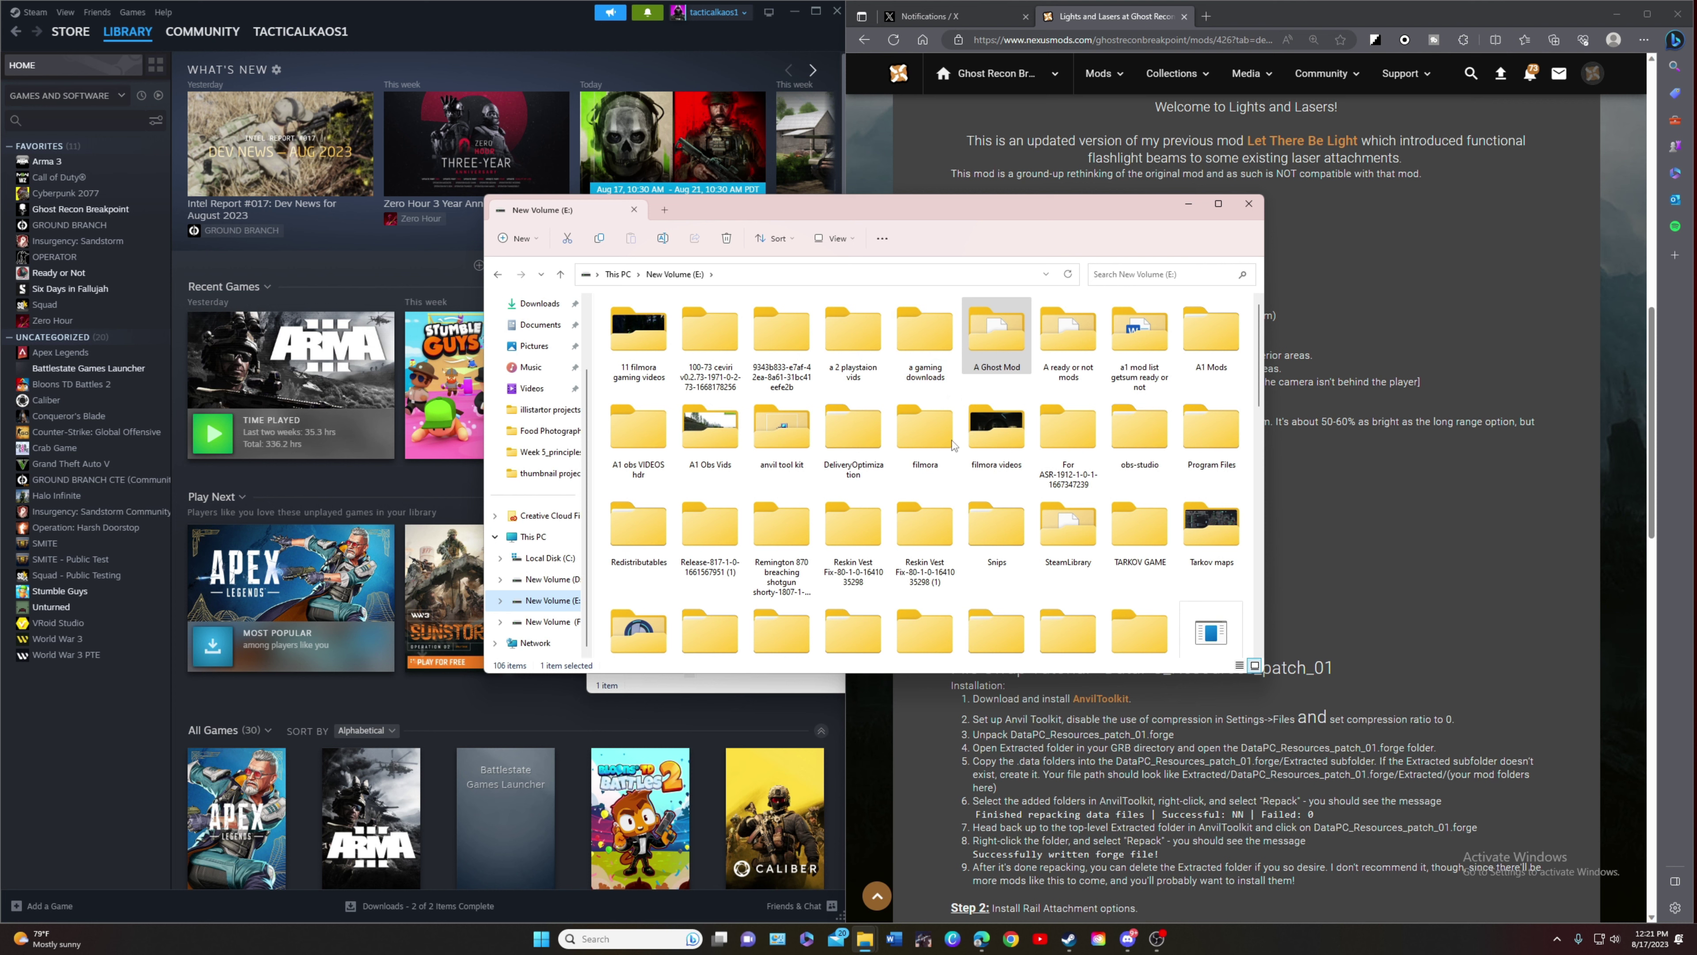
double_click(792, 422)
left_click(647, 325)
double_click(647, 324)
left_click(668, 368)
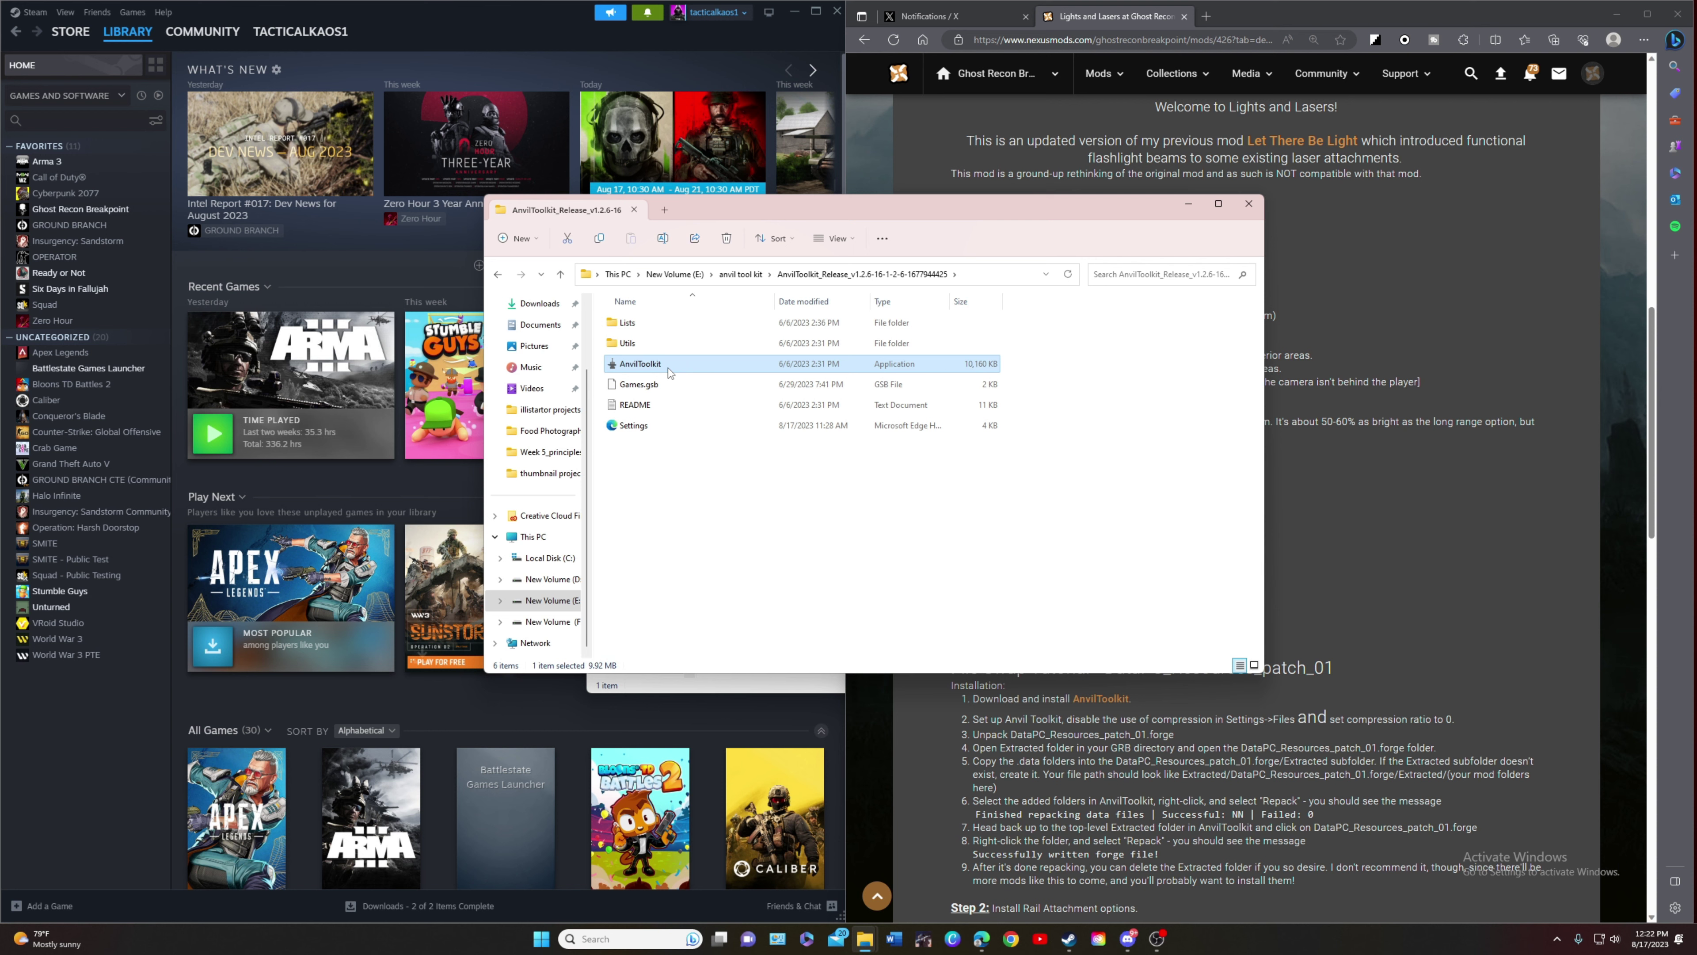
double_click(668, 367)
left_click_drag(1099, 227, 1125, 128)
scroll(941, 380, "down", 1)
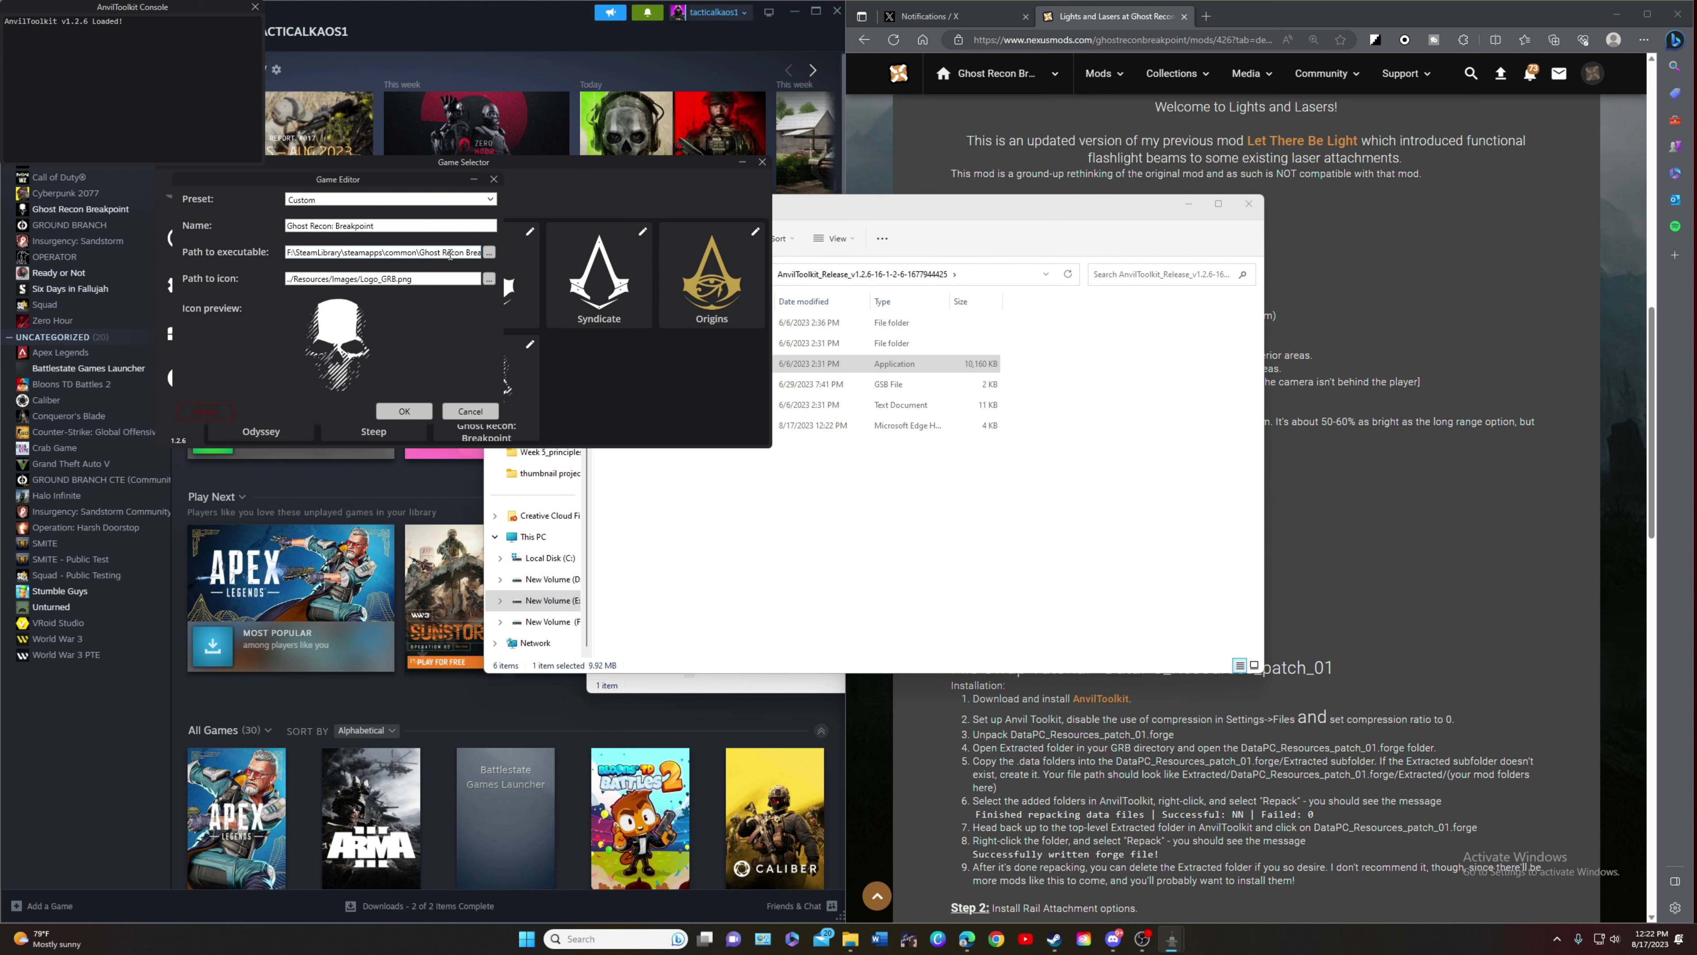
- Accept the Ghost Recon Breakpoint game entry and review the Files compression settings
left_click_drag(391, 179, 712, 228)
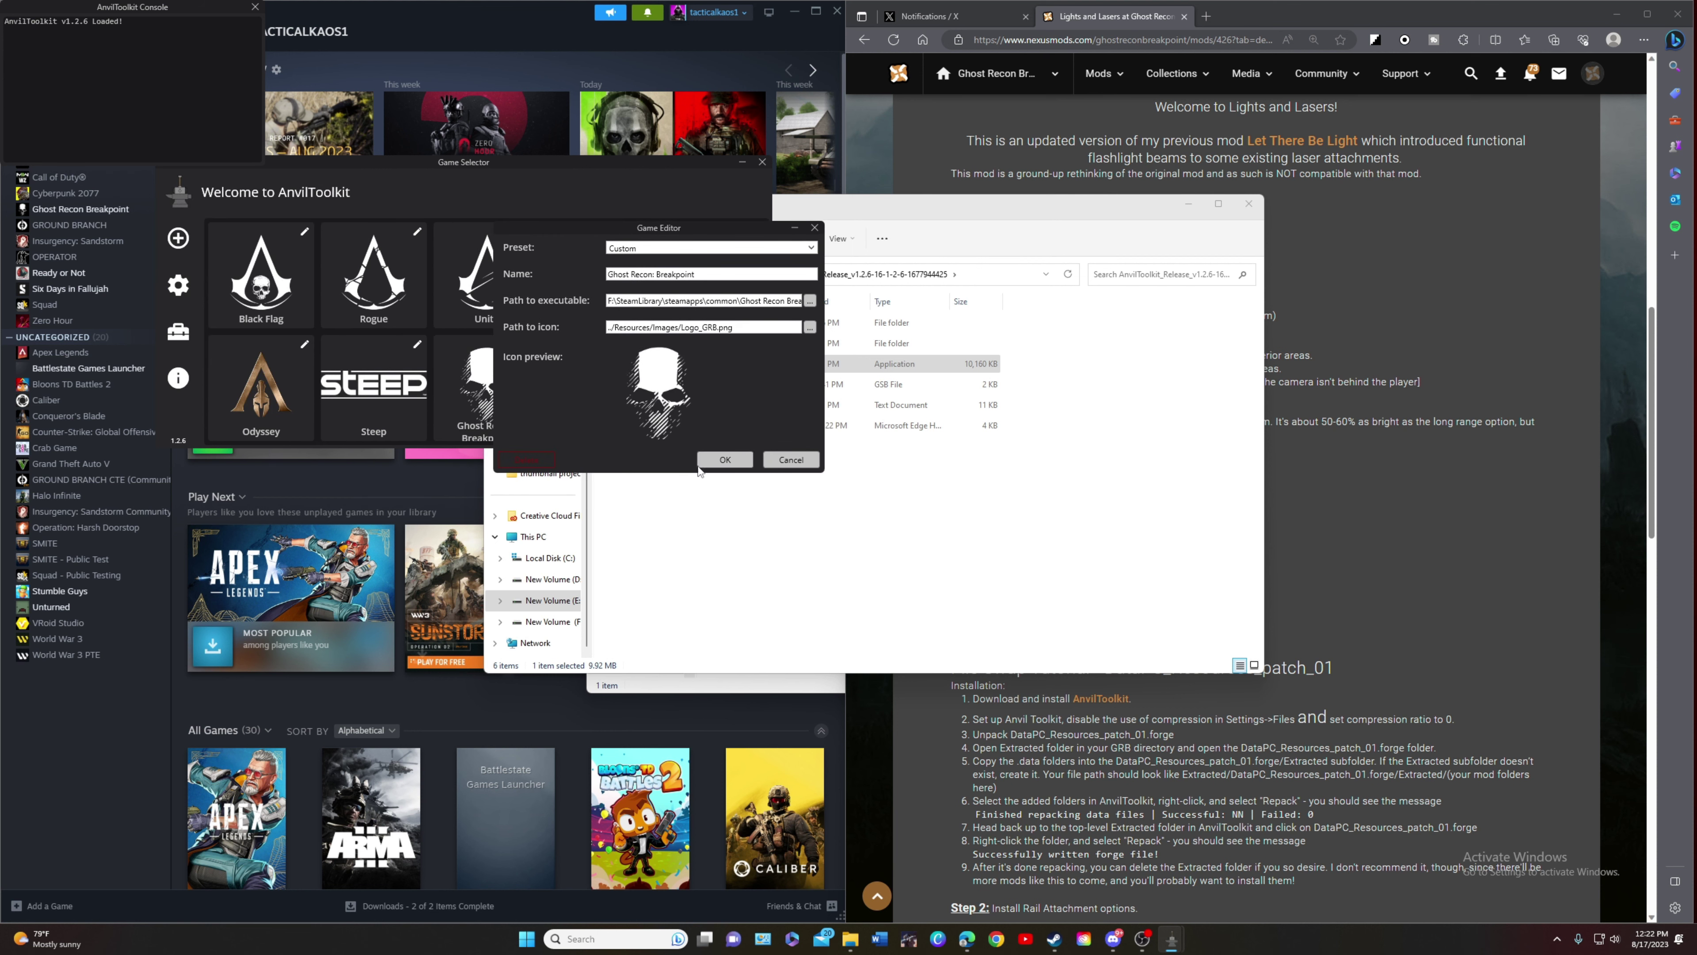
left_click(815, 228)
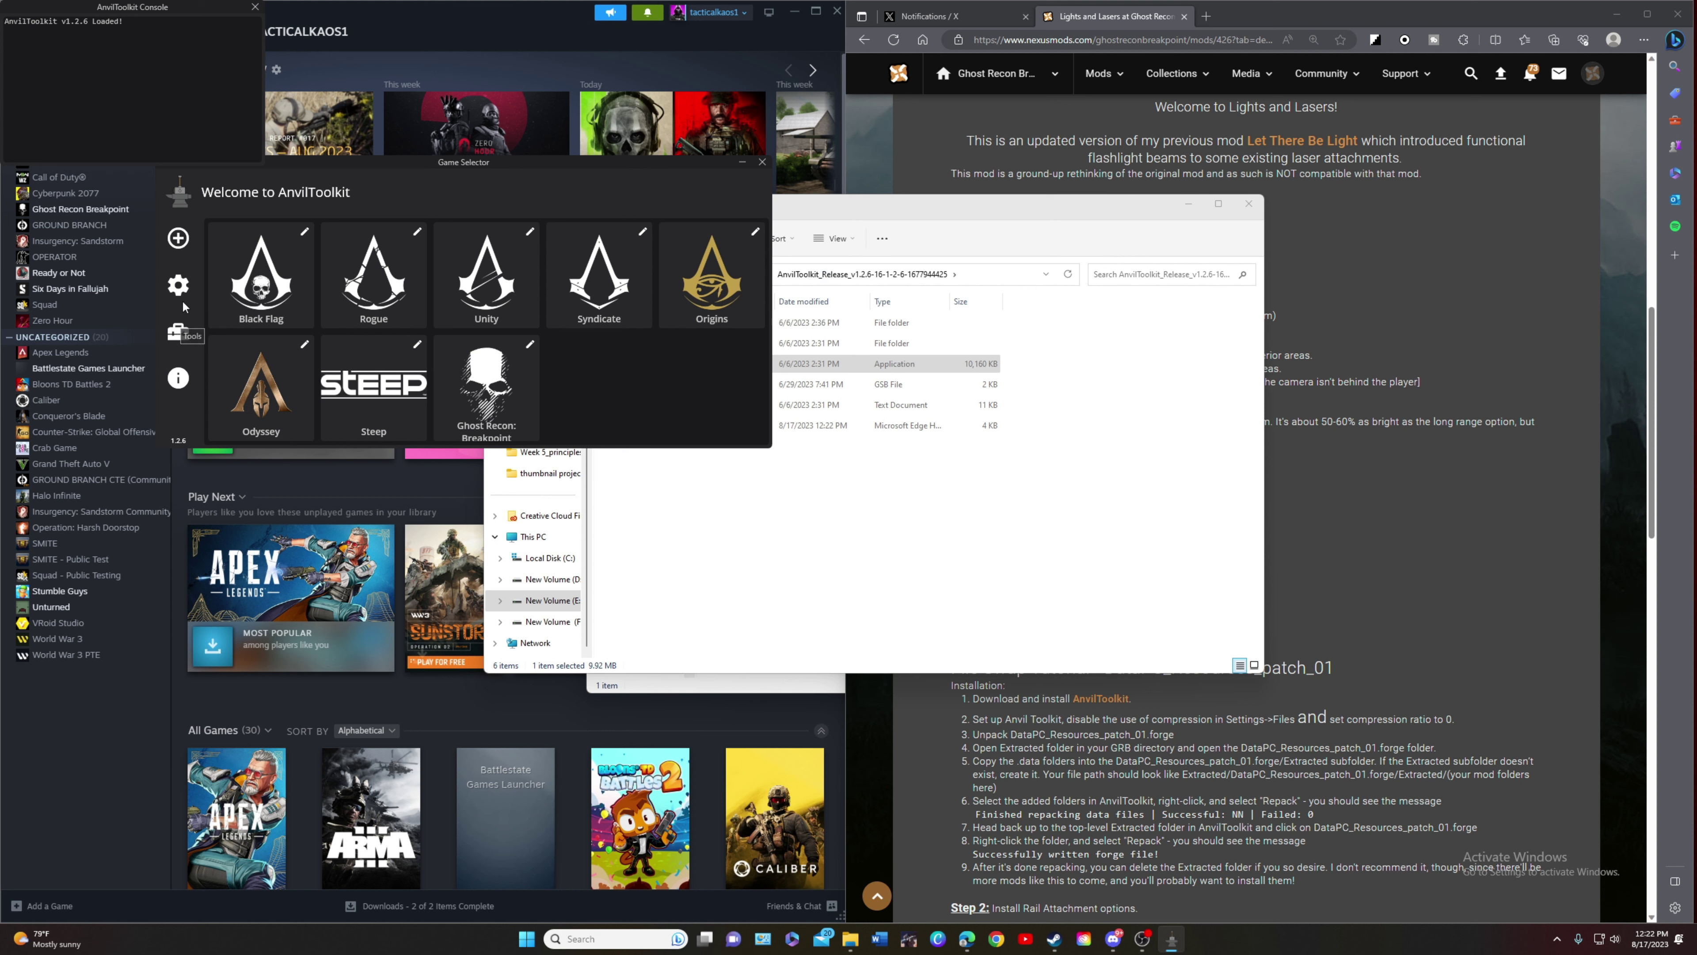
left_click(178, 285)
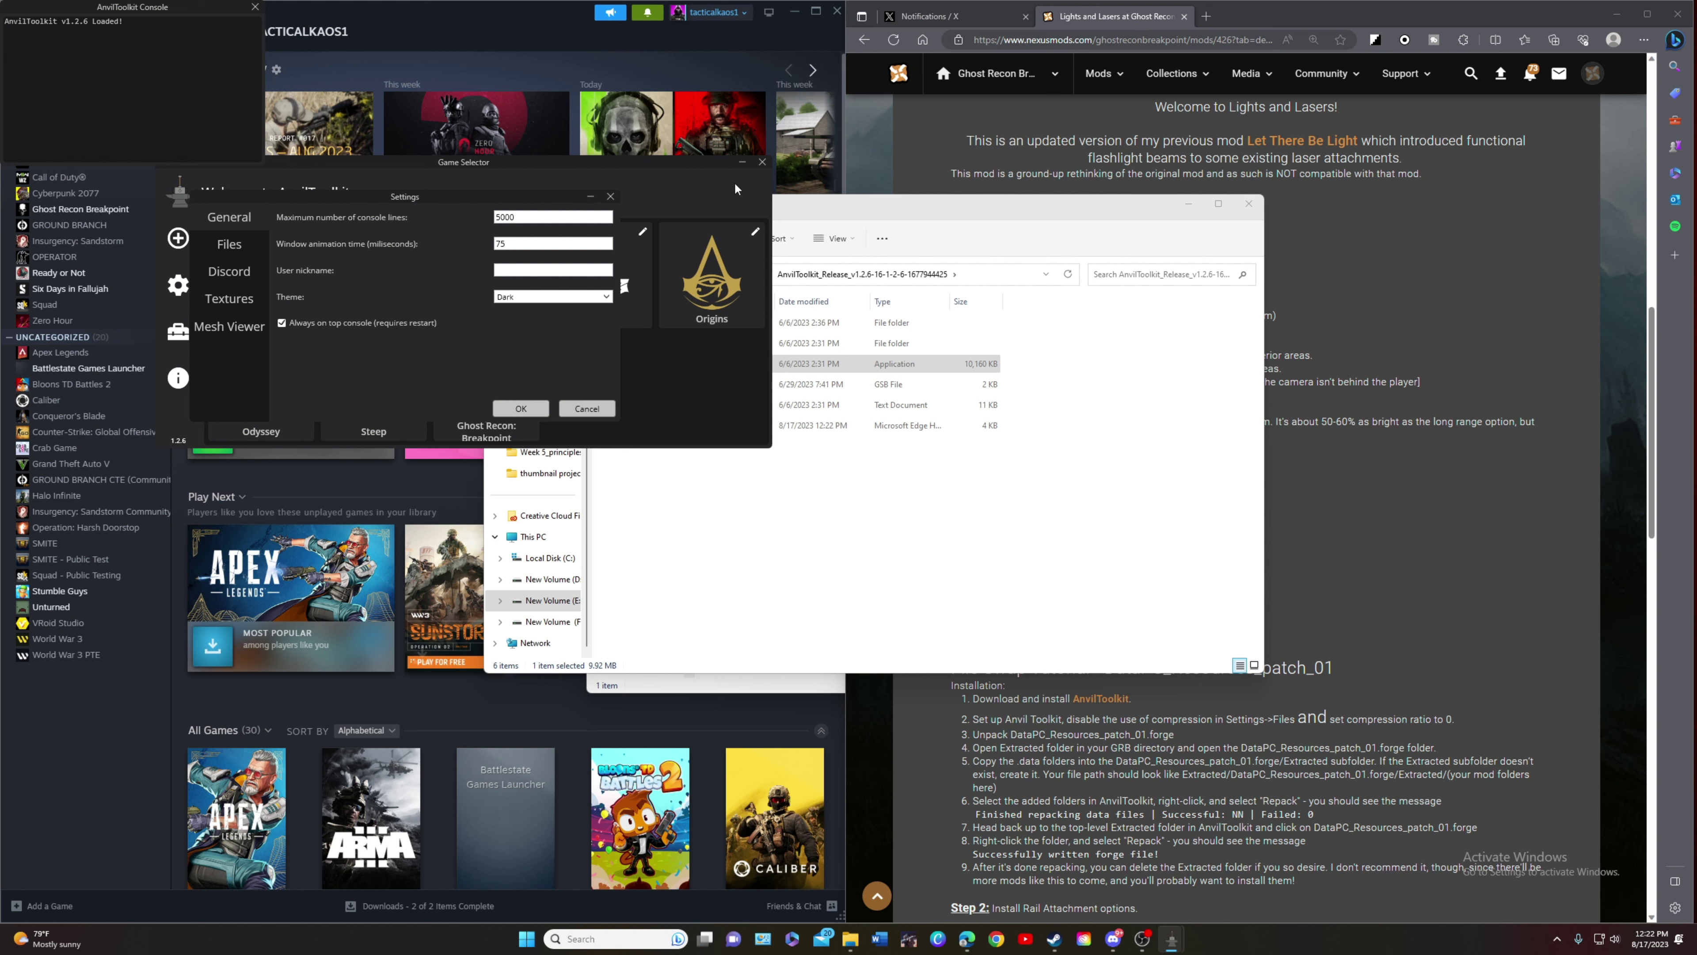
left_click(224, 256)
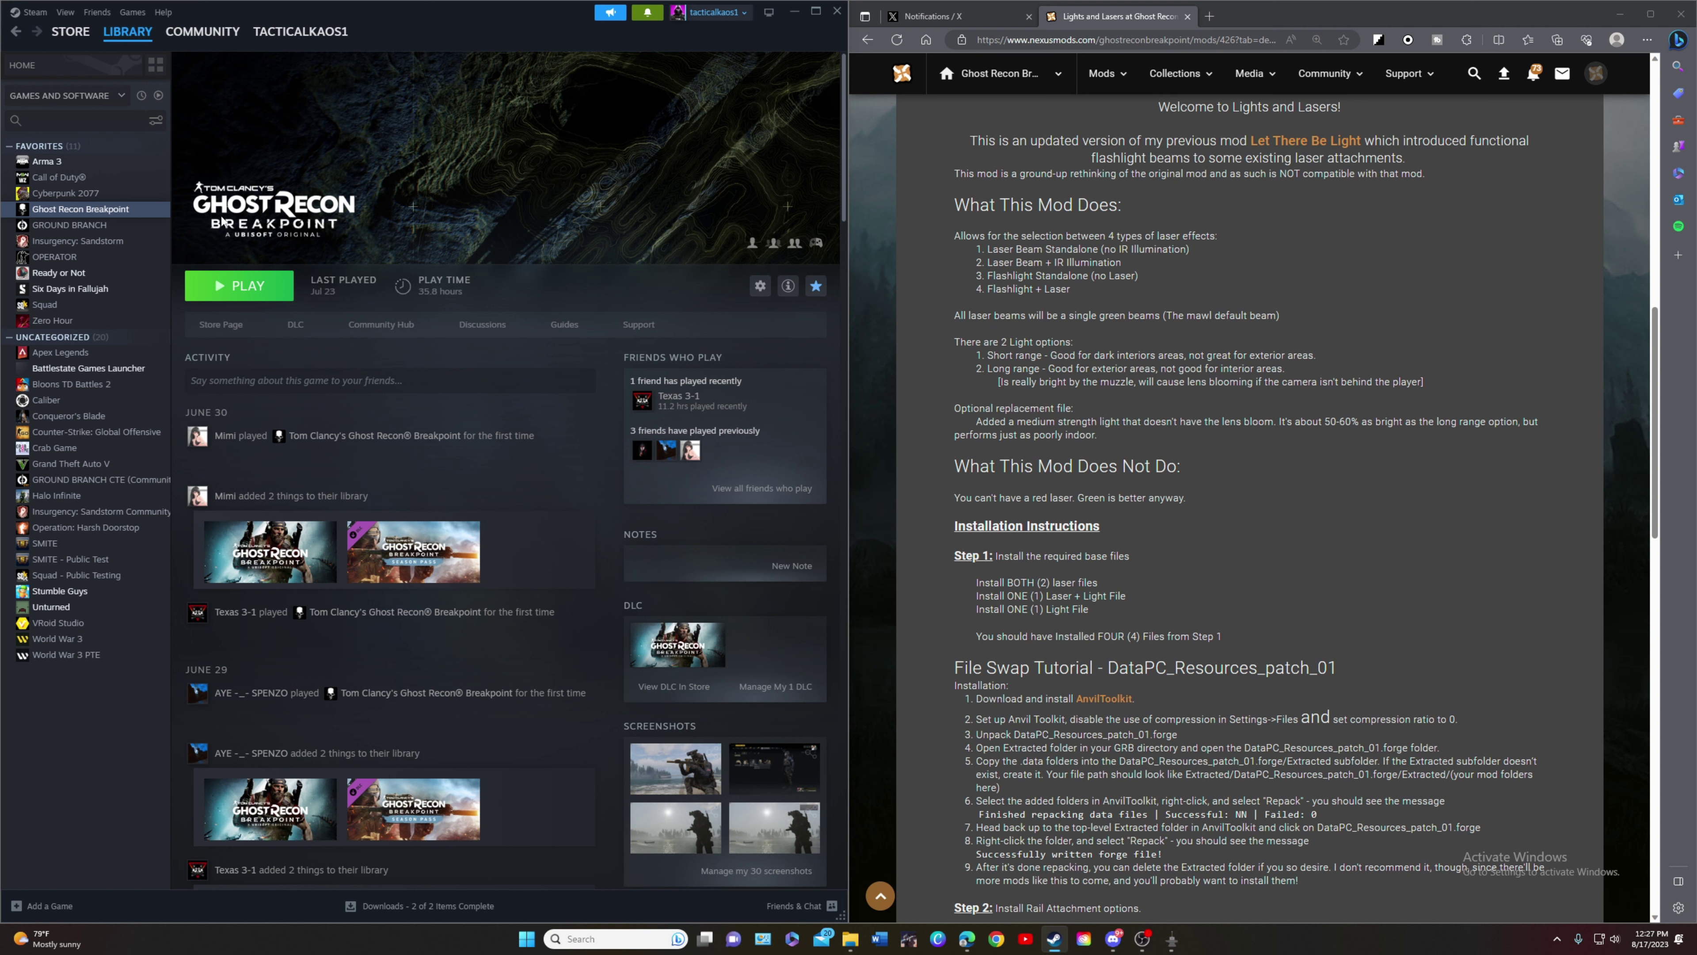
right_click(74, 211)
left_click(126, 315)
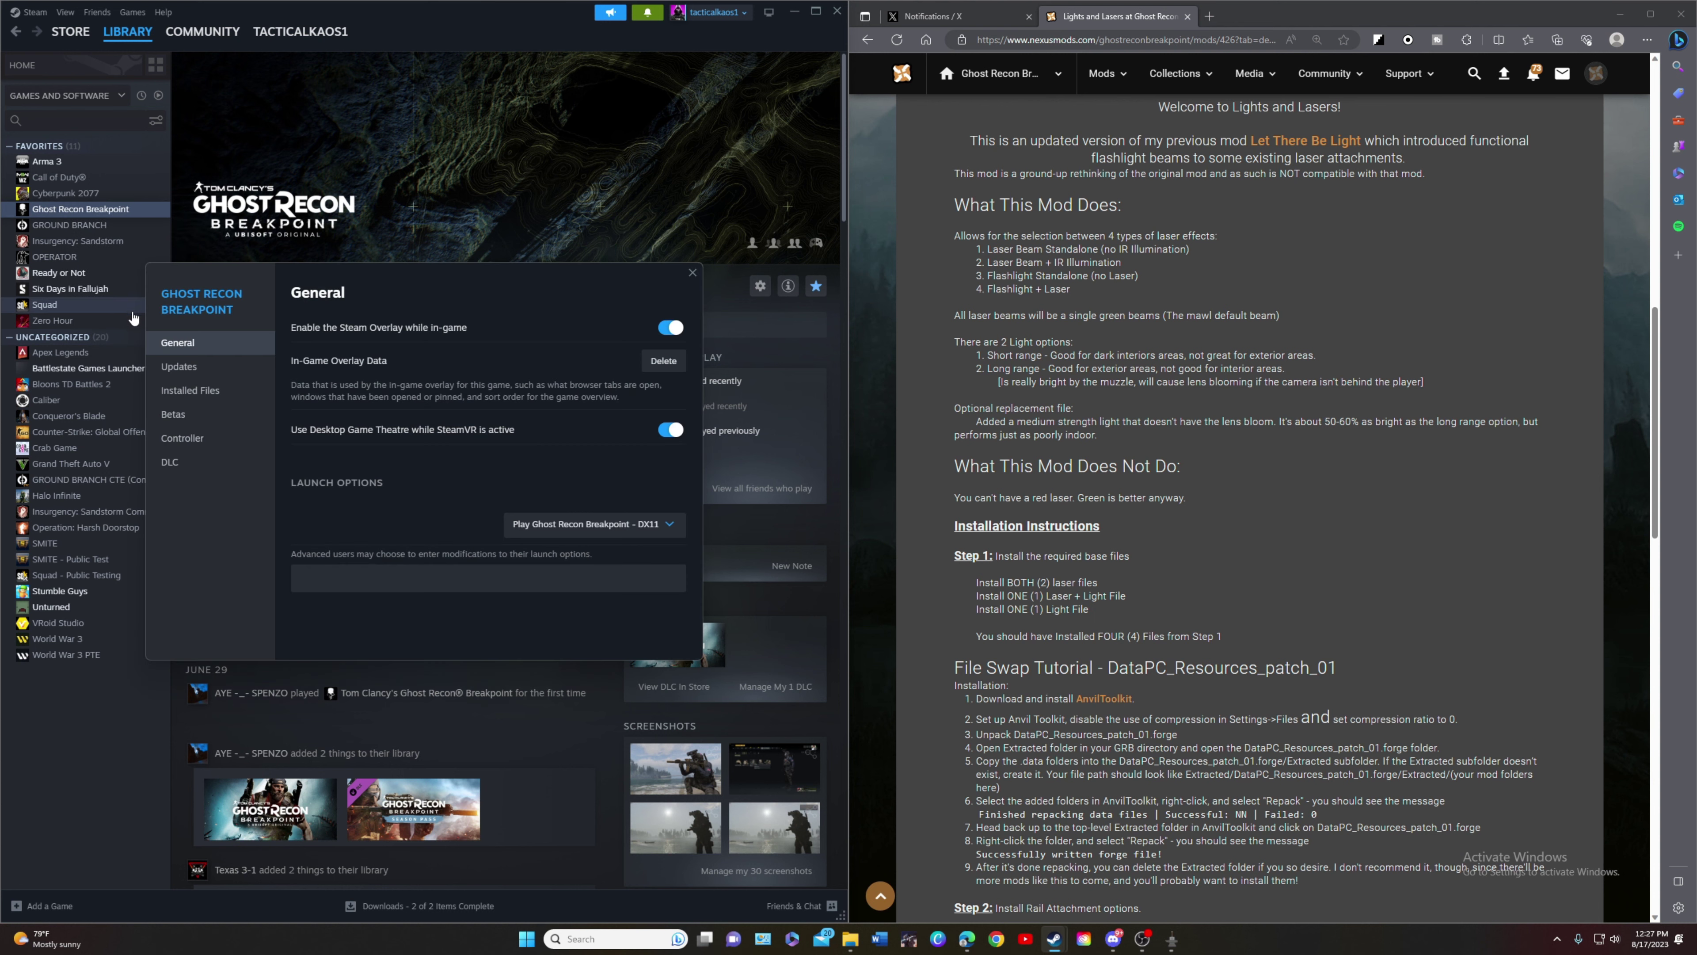
left_click(190, 391)
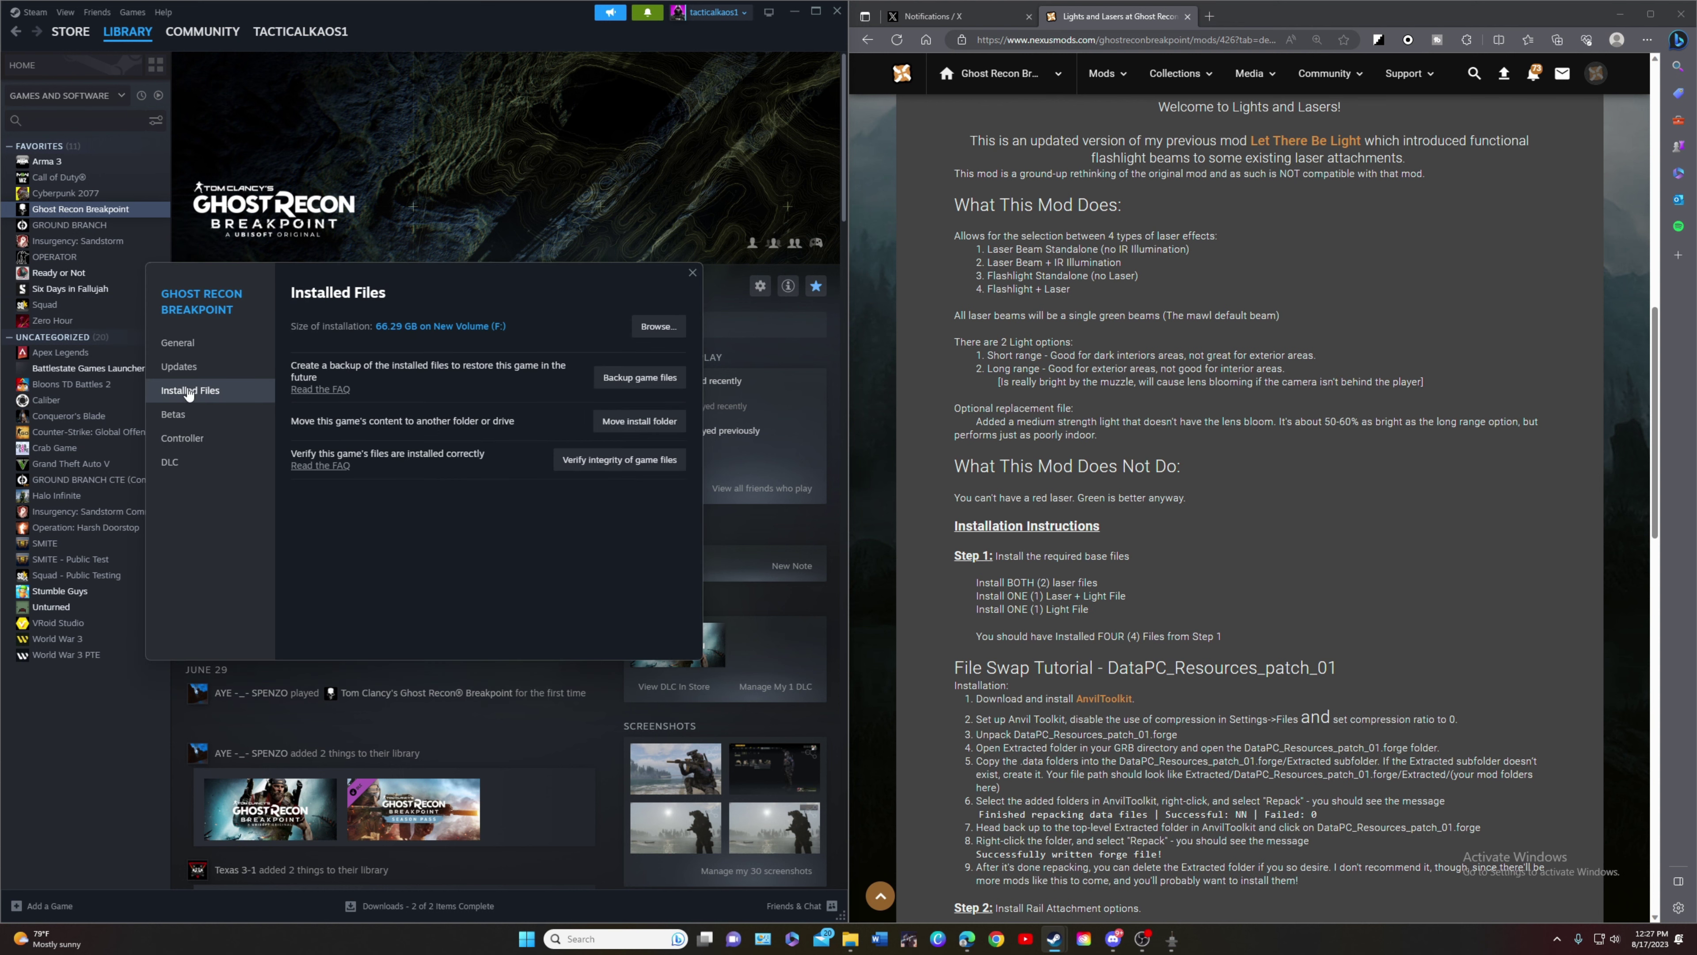
left_click(673, 326)
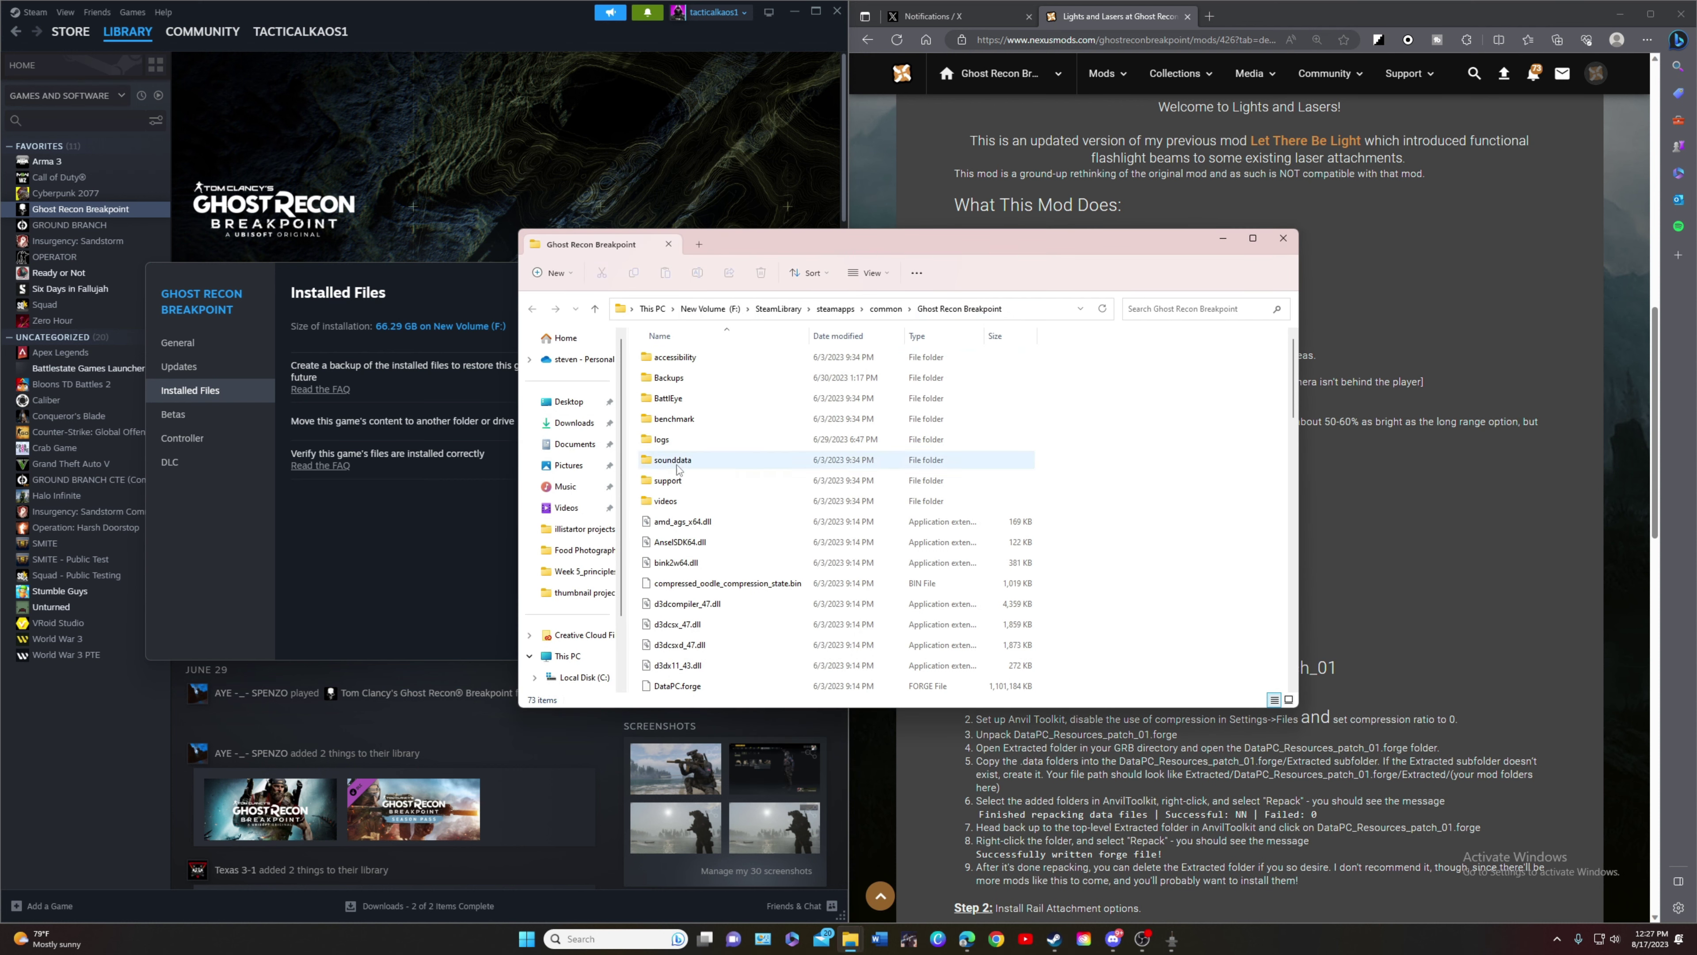
left_click(683, 400)
double_click(683, 400)
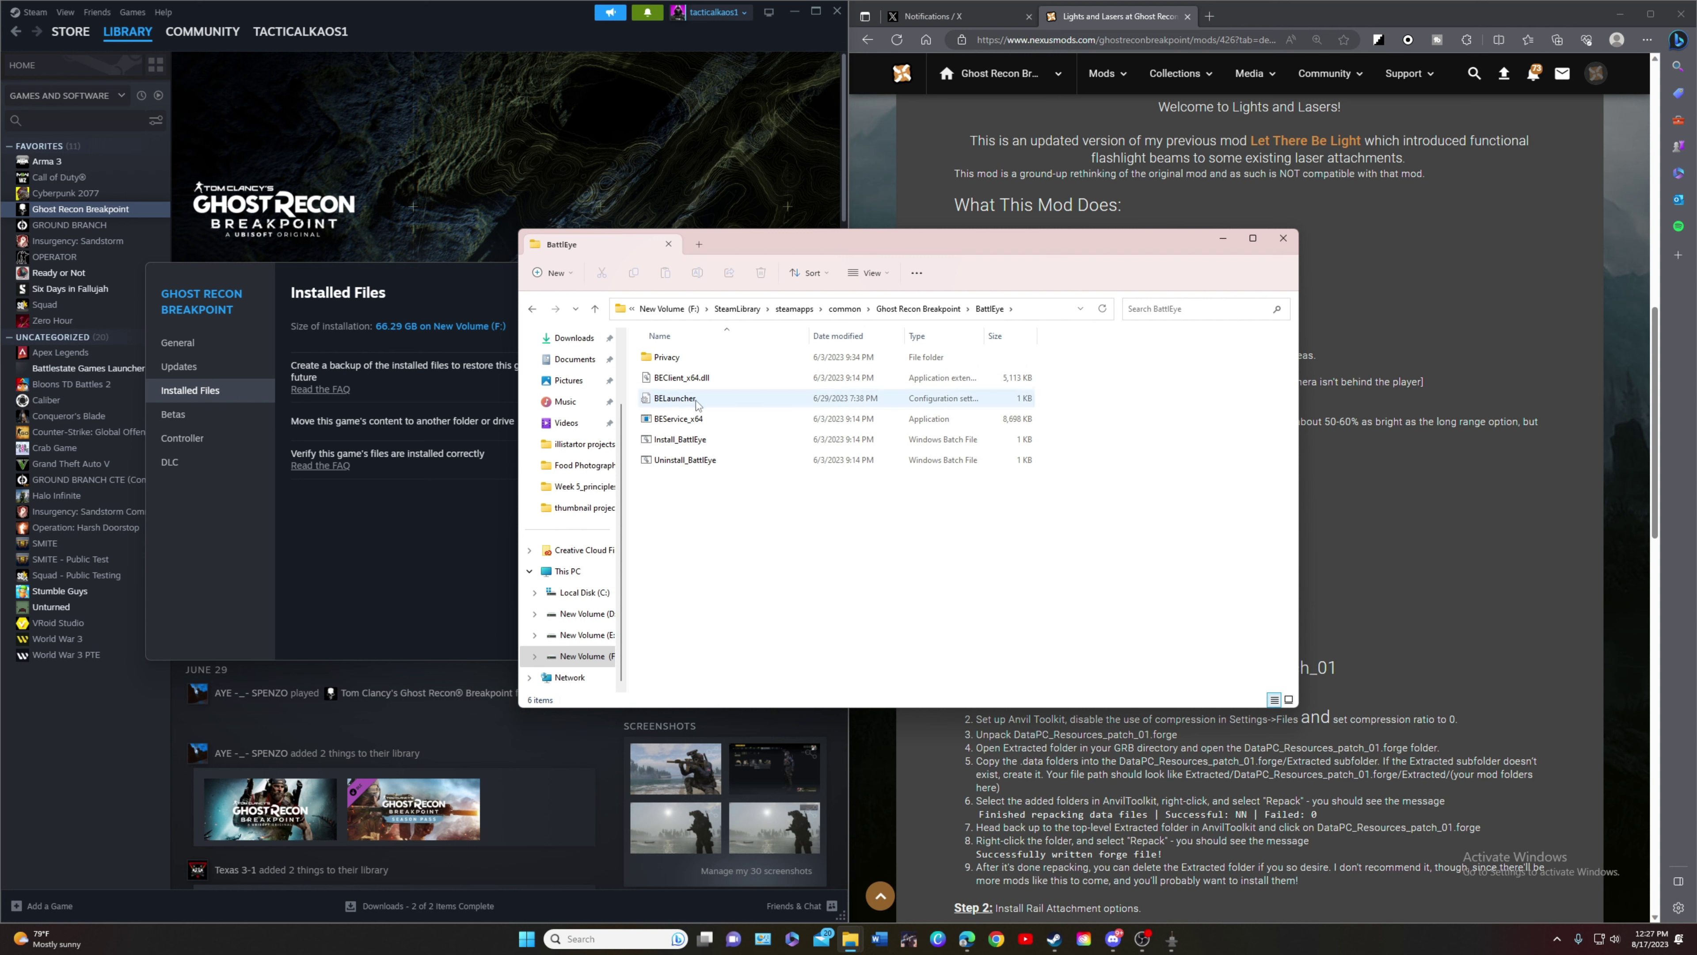
double_click(834, 399)
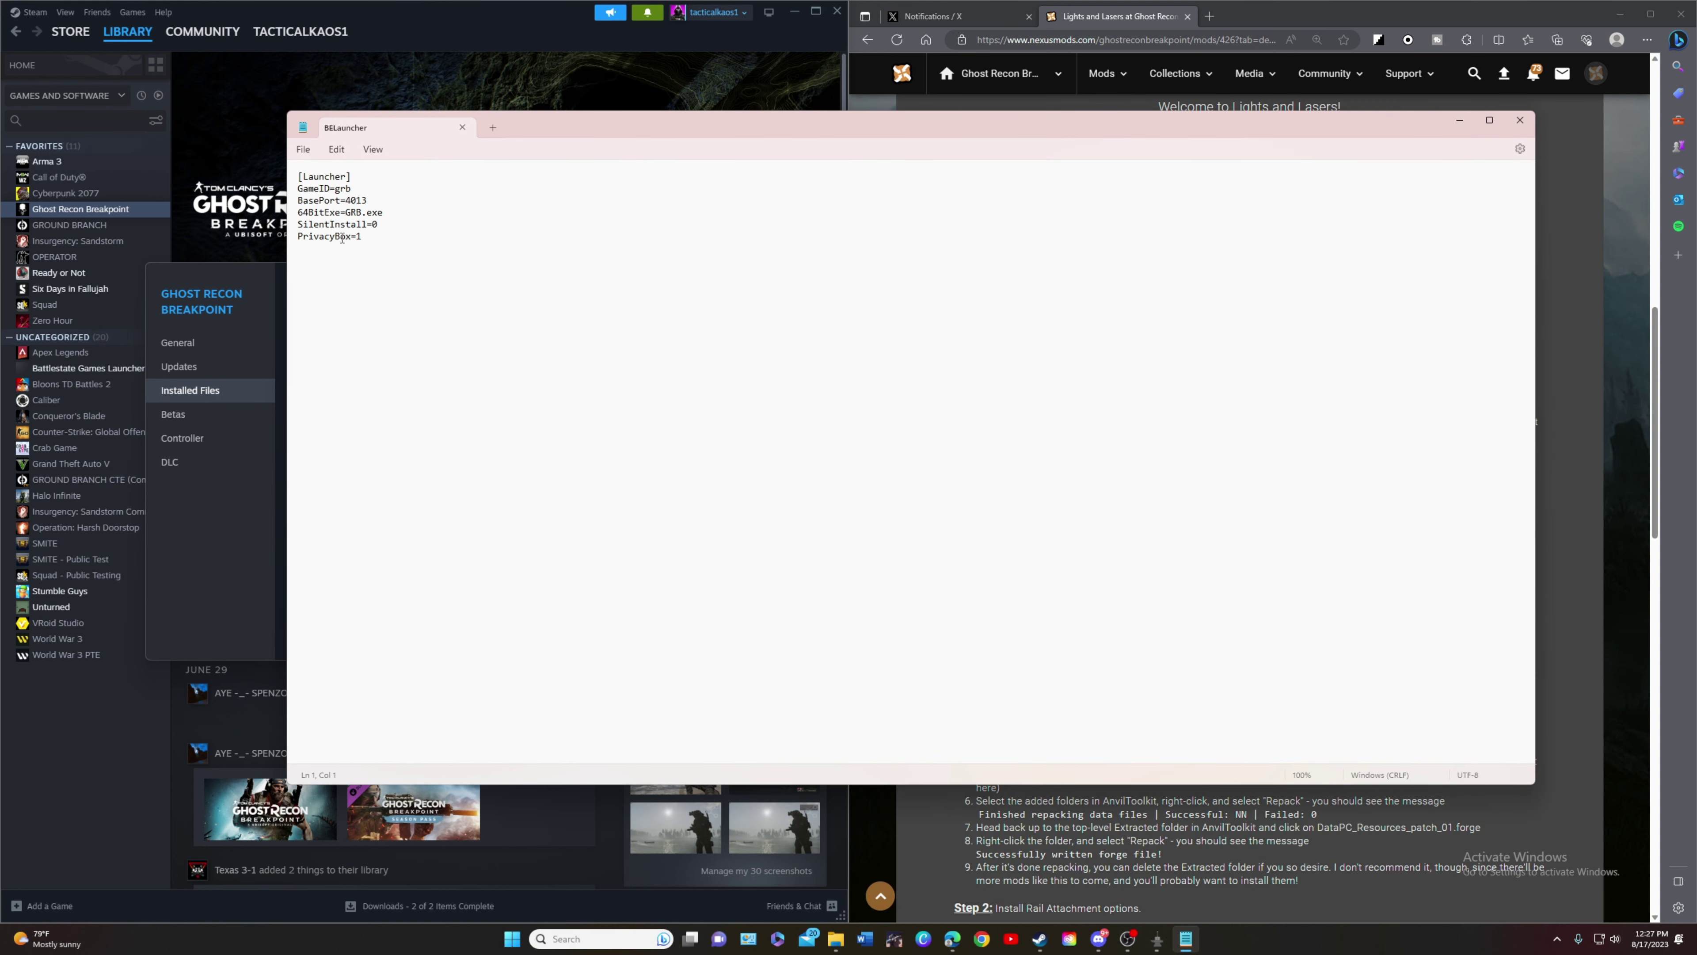
key("alt+F4")
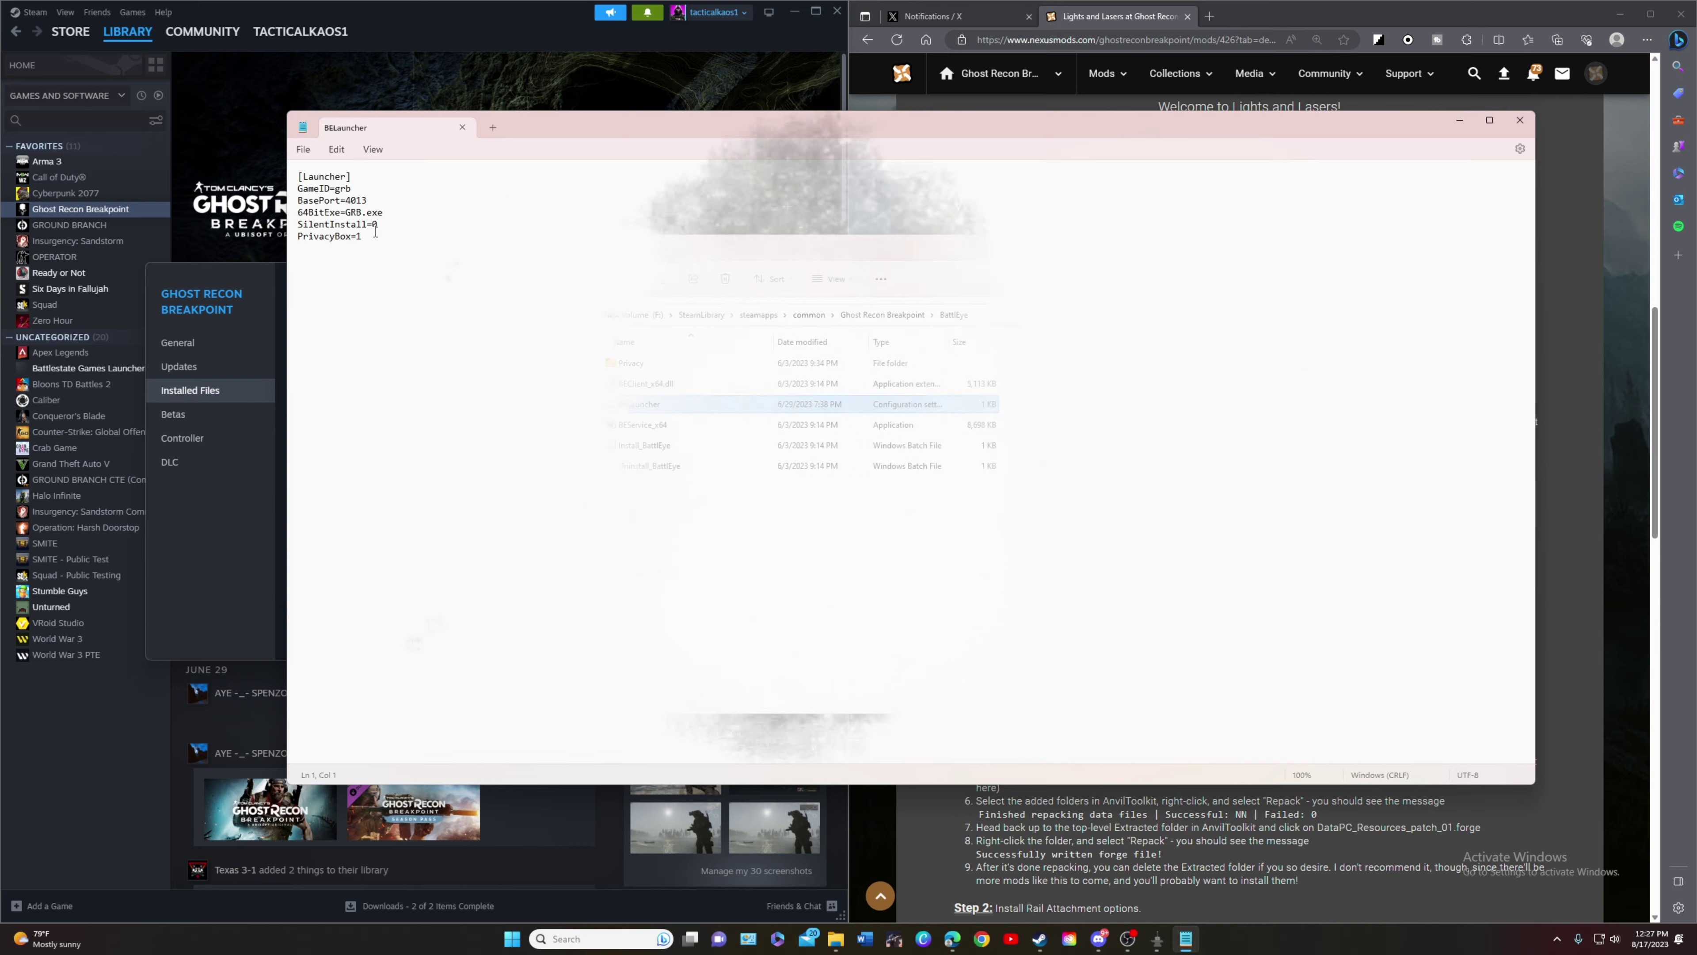
key("alt+F4")
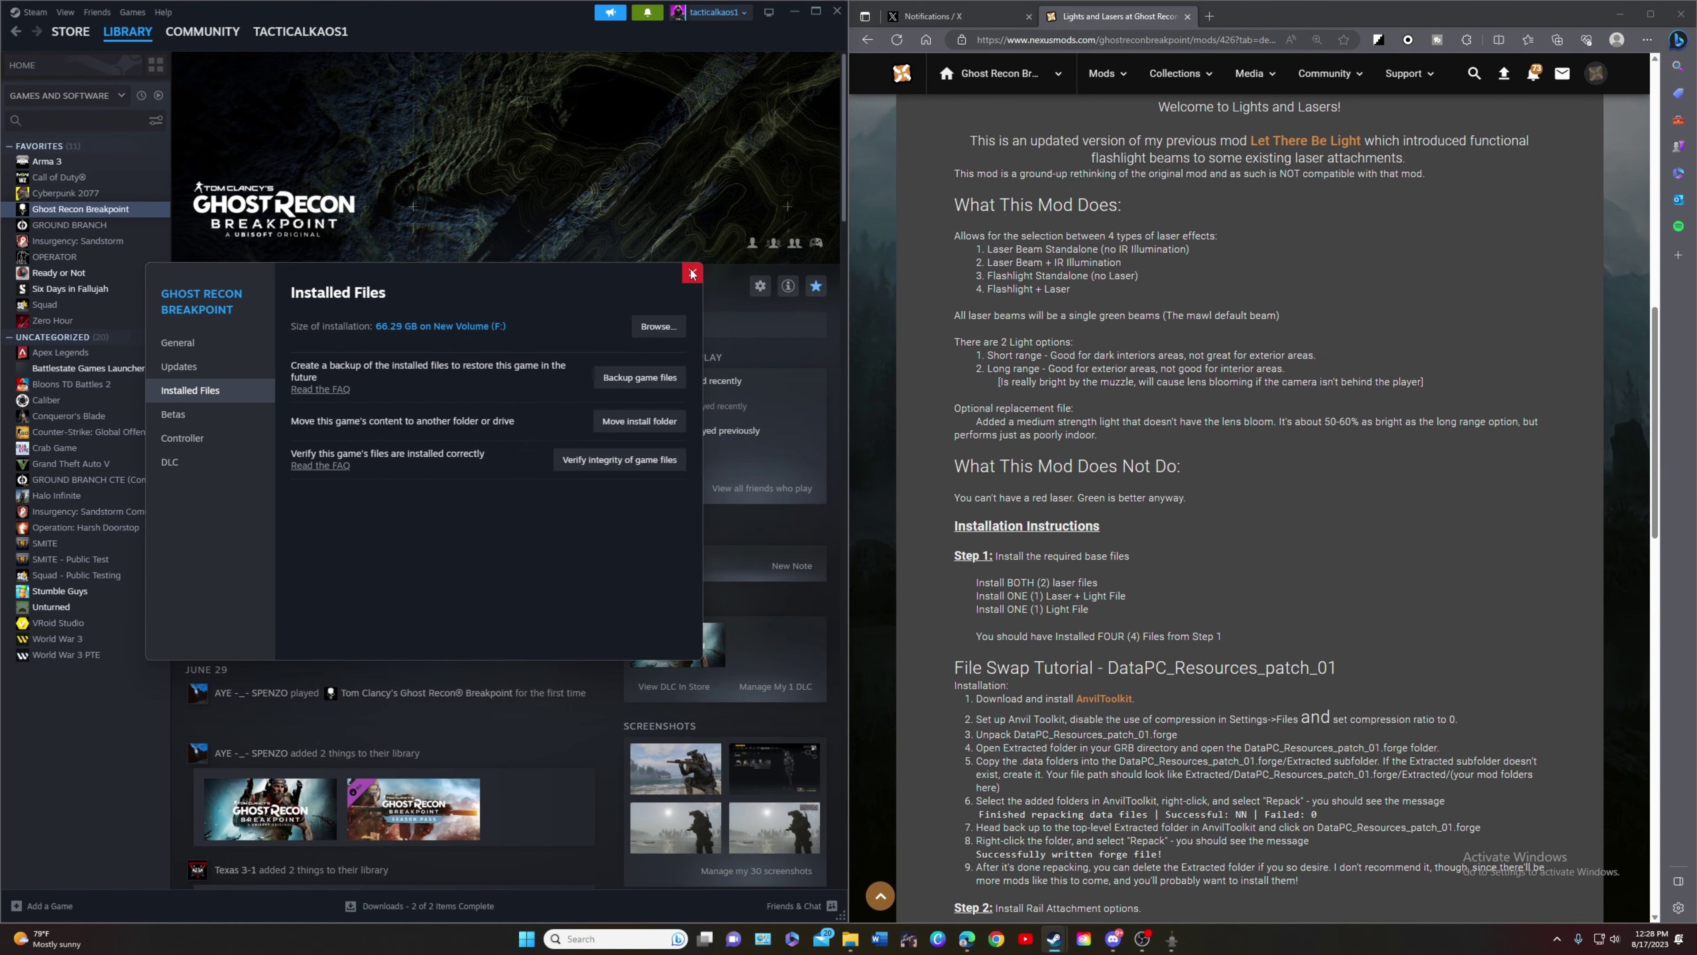
key("alt+F4")
mouse_move(850, 936)
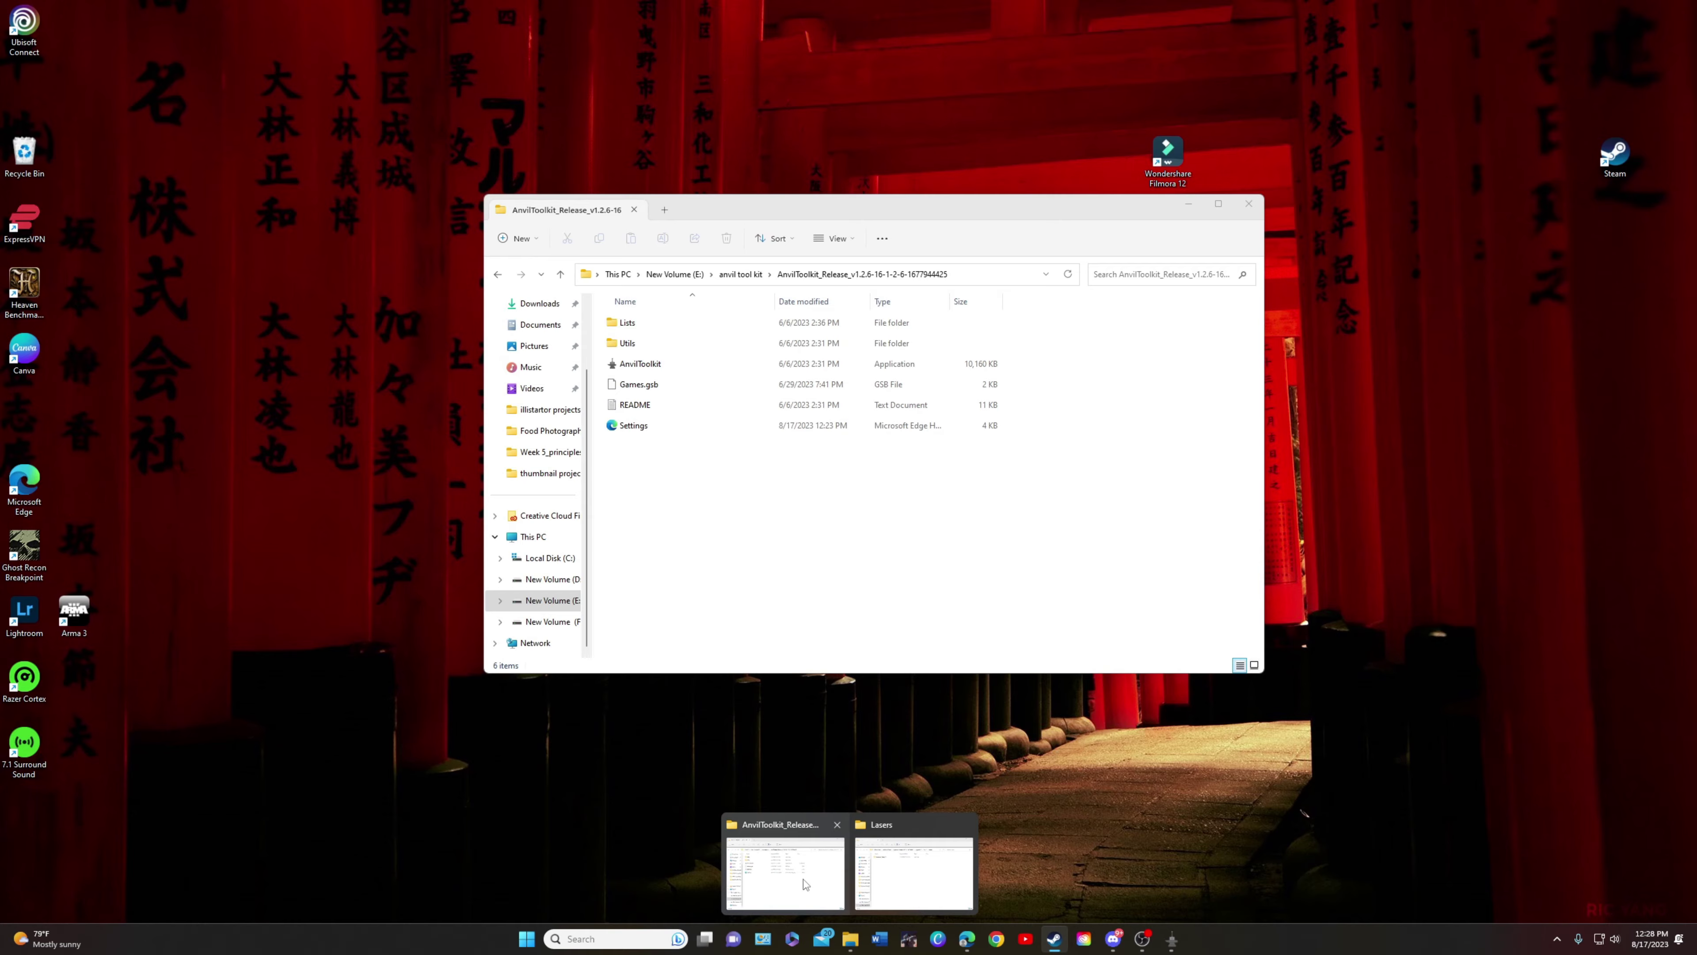
- Relaunch AnvilToolkit.exe and open the Ghost Recon: Breakpoint tile in the Game Selector
left_click(842, 886)
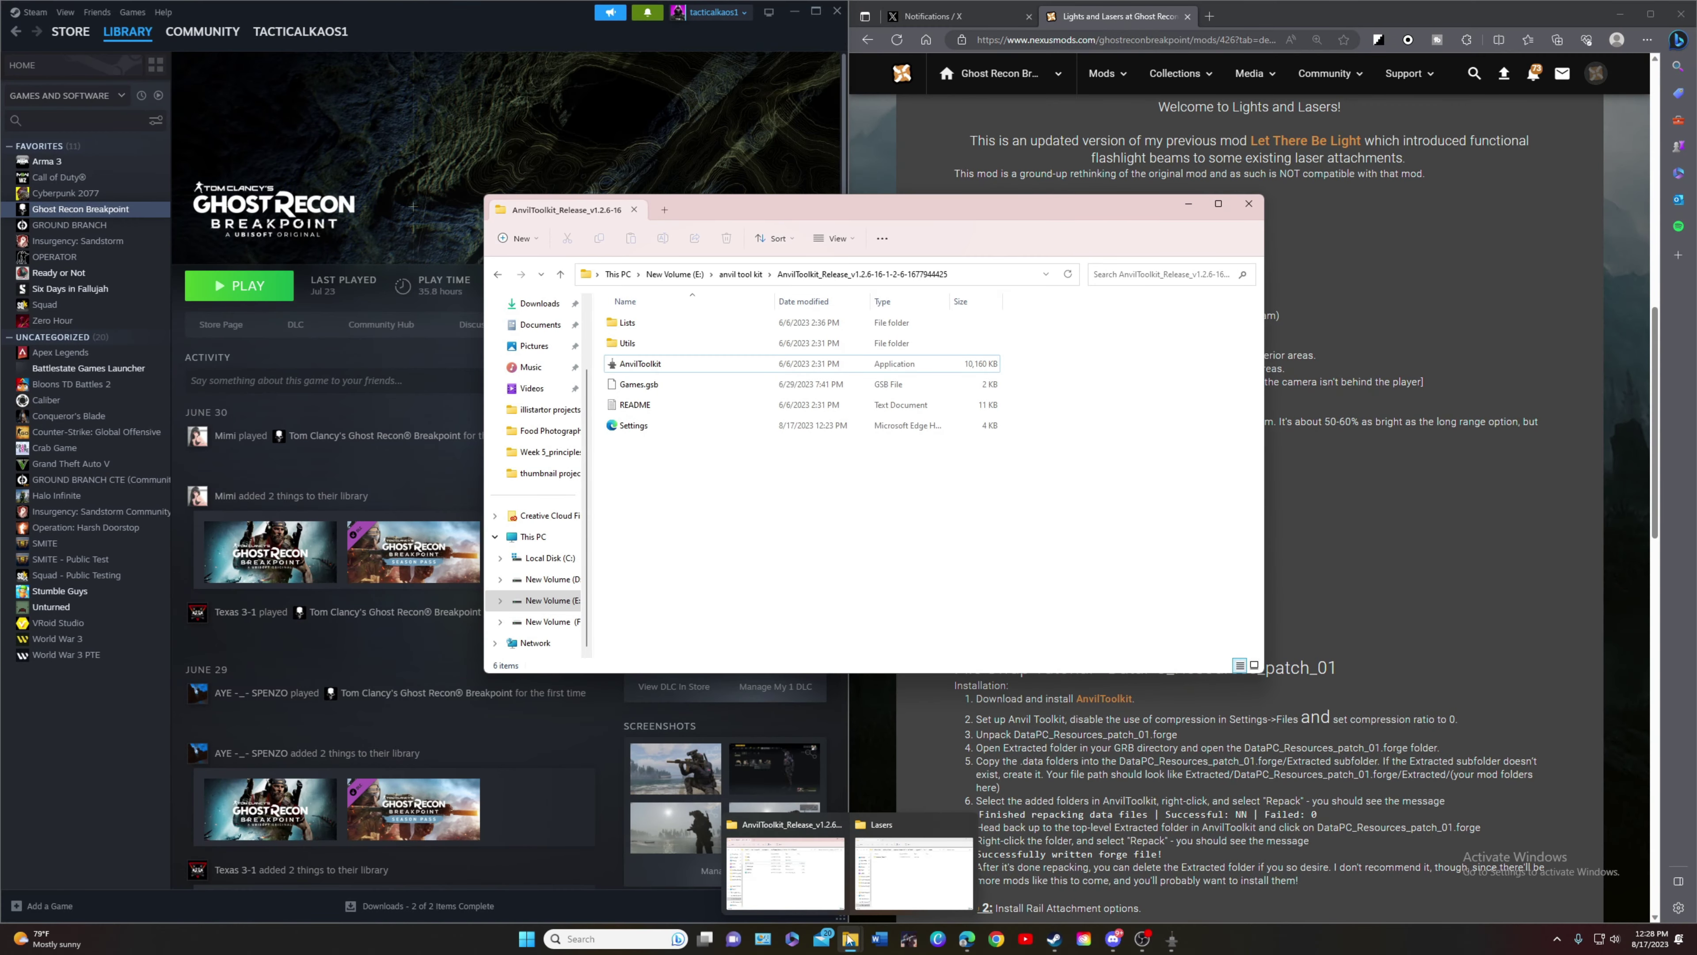
left_click(895, 896)
left_click_drag(726, 209, 542, 162)
left_click(463, 317)
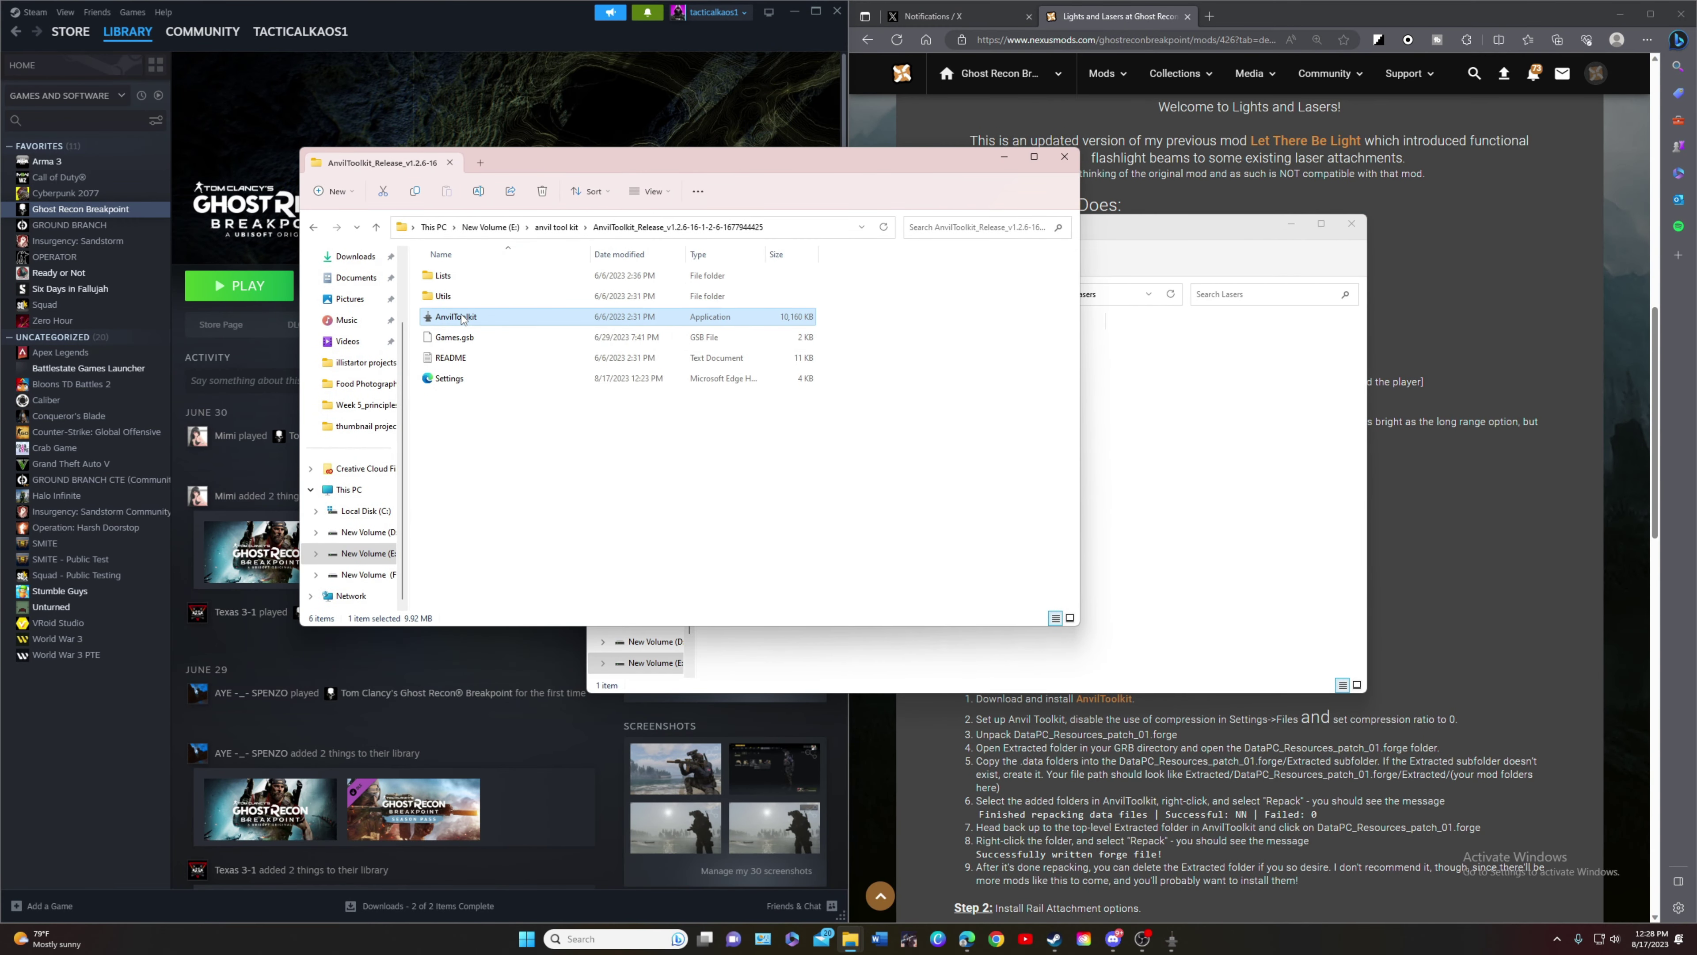
double_click(462, 318)
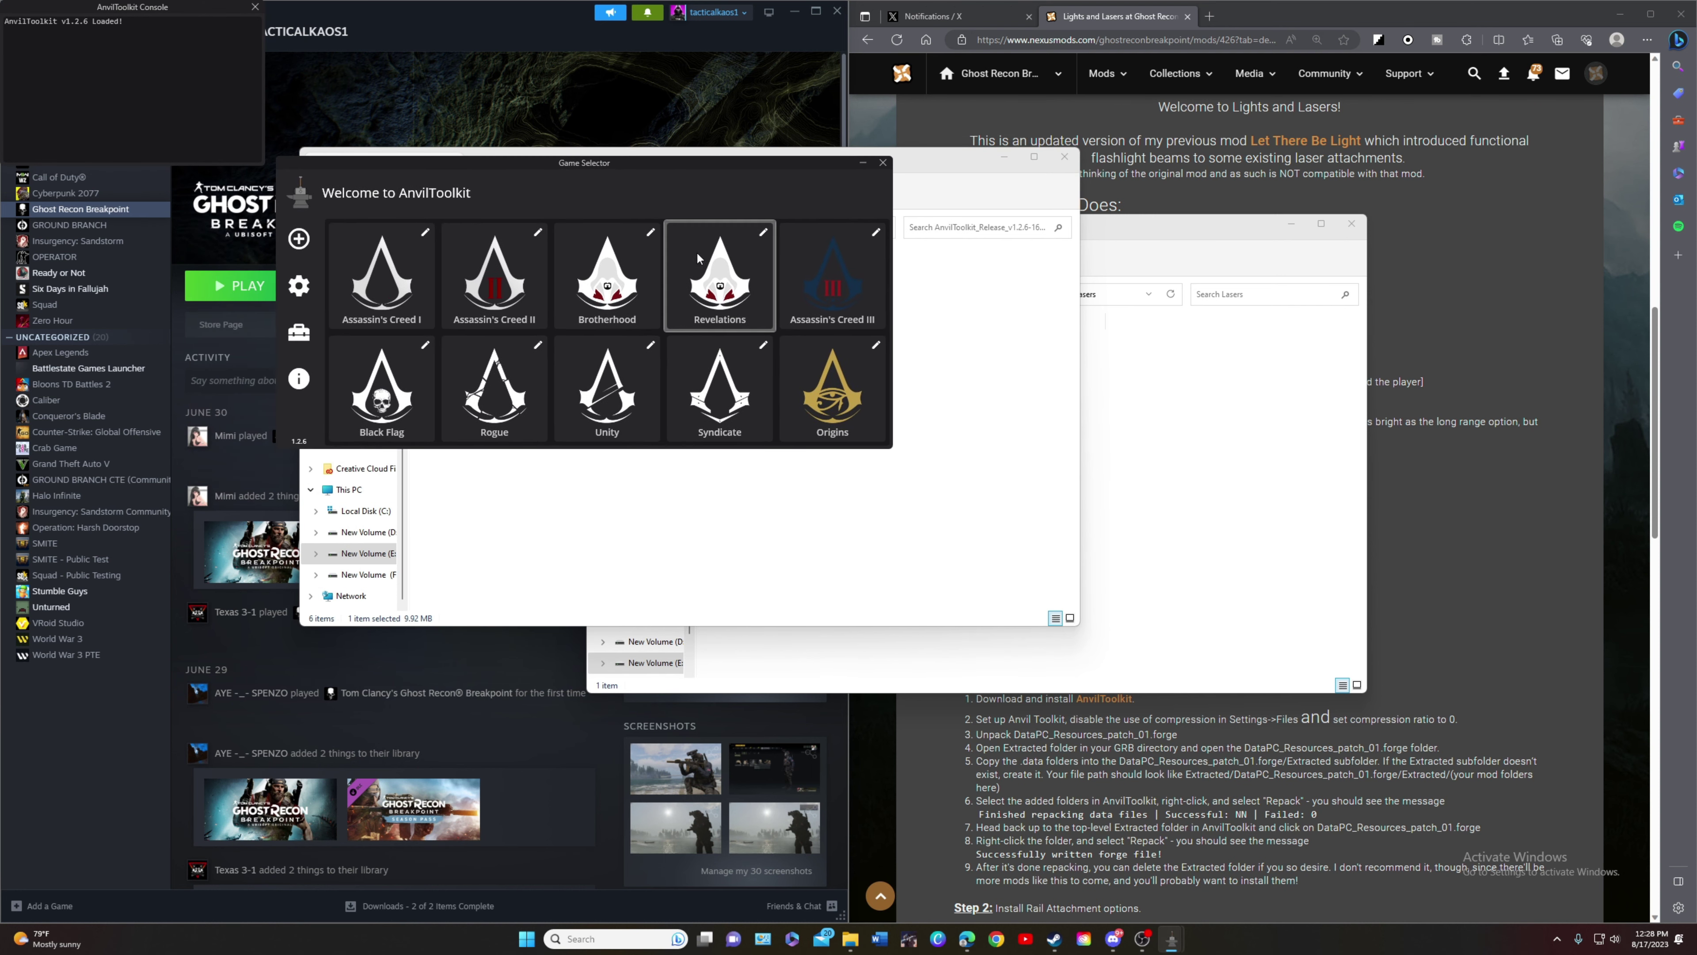
scroll(698, 226, "down", 2)
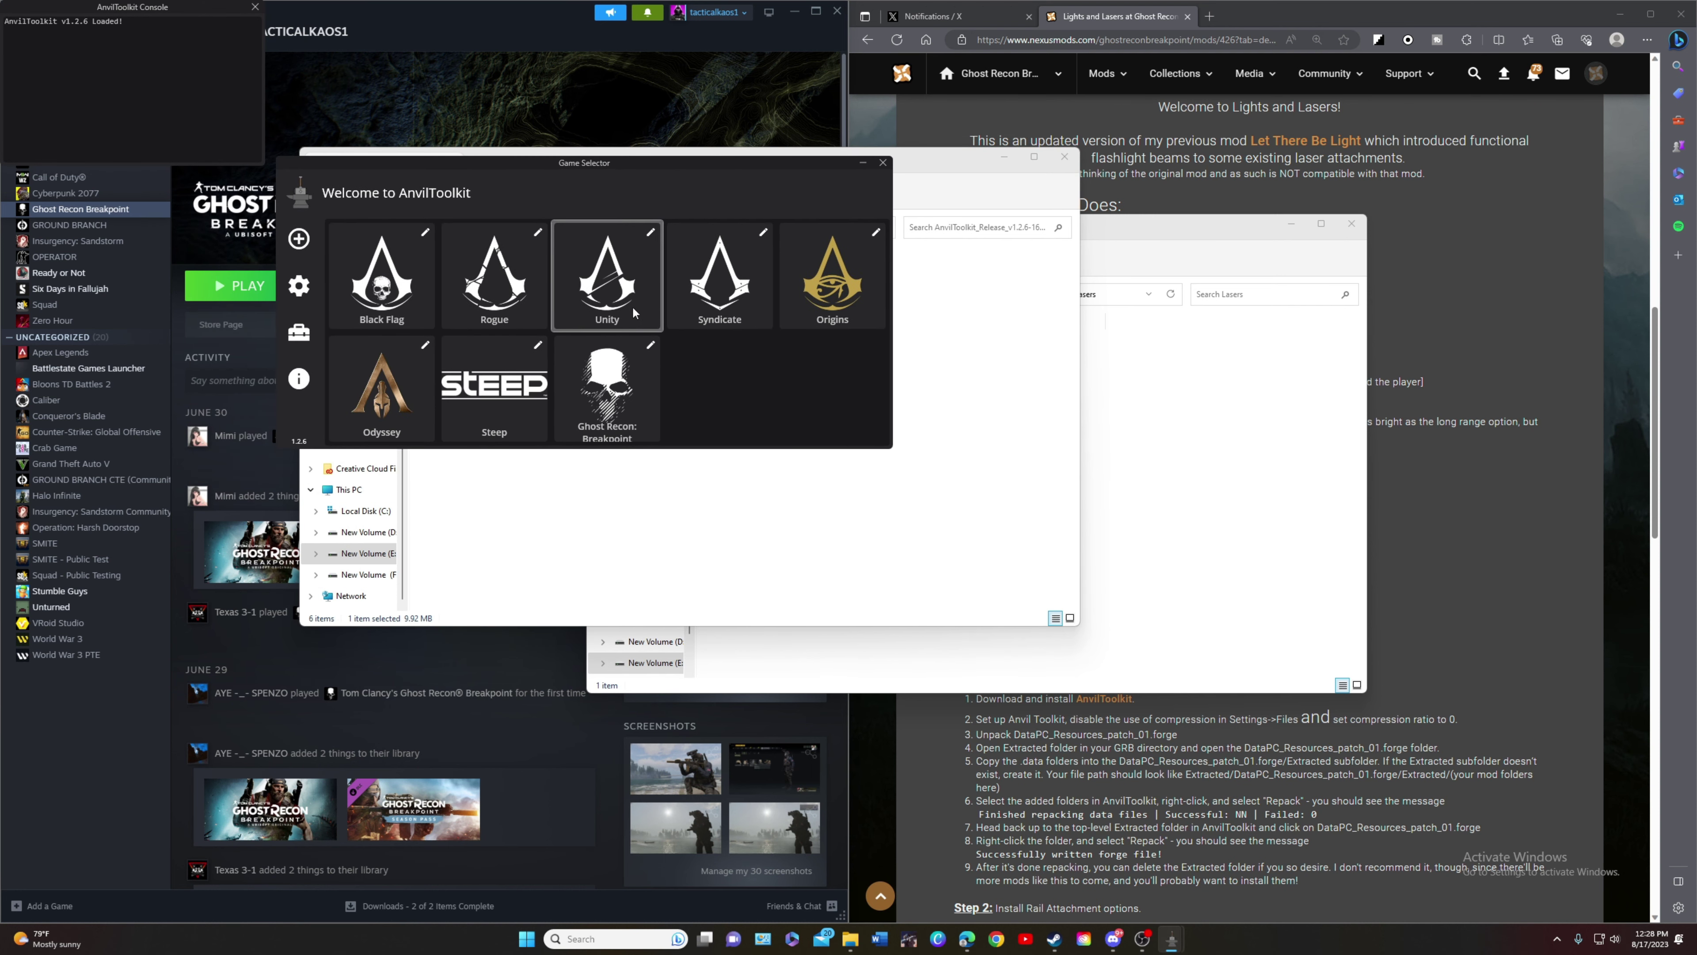
left_click(624, 388)
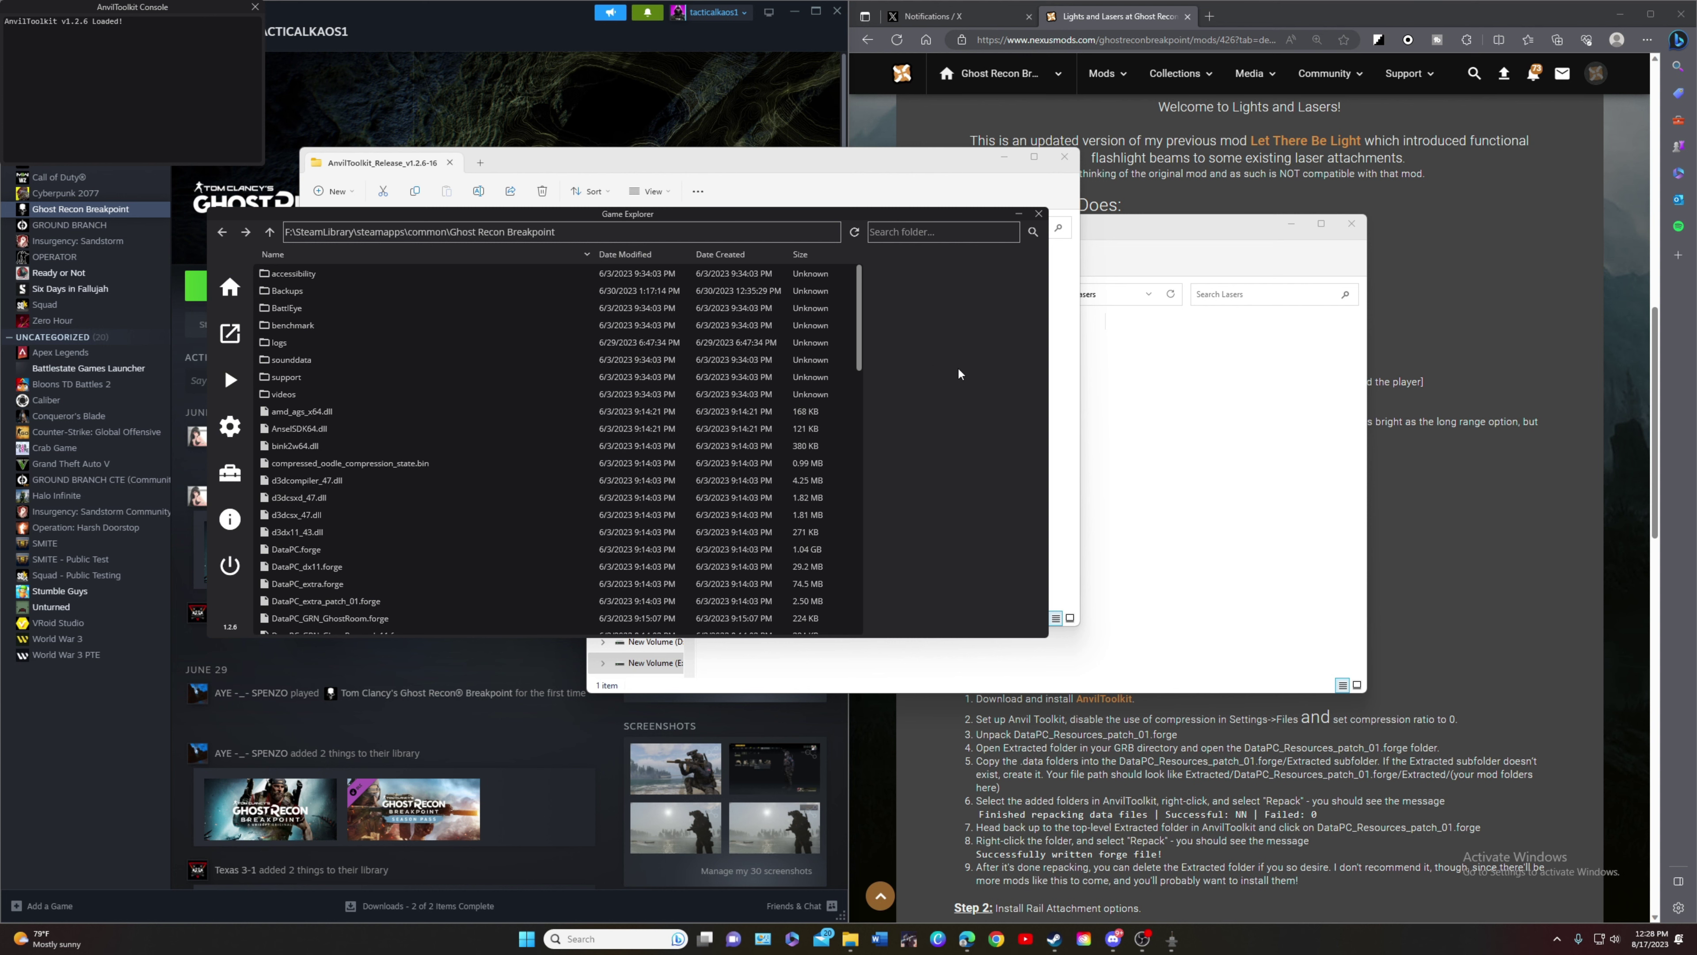
- Navigate the Lasers window back up to the Lights and Lasers download folder
left_click(1166, 424)
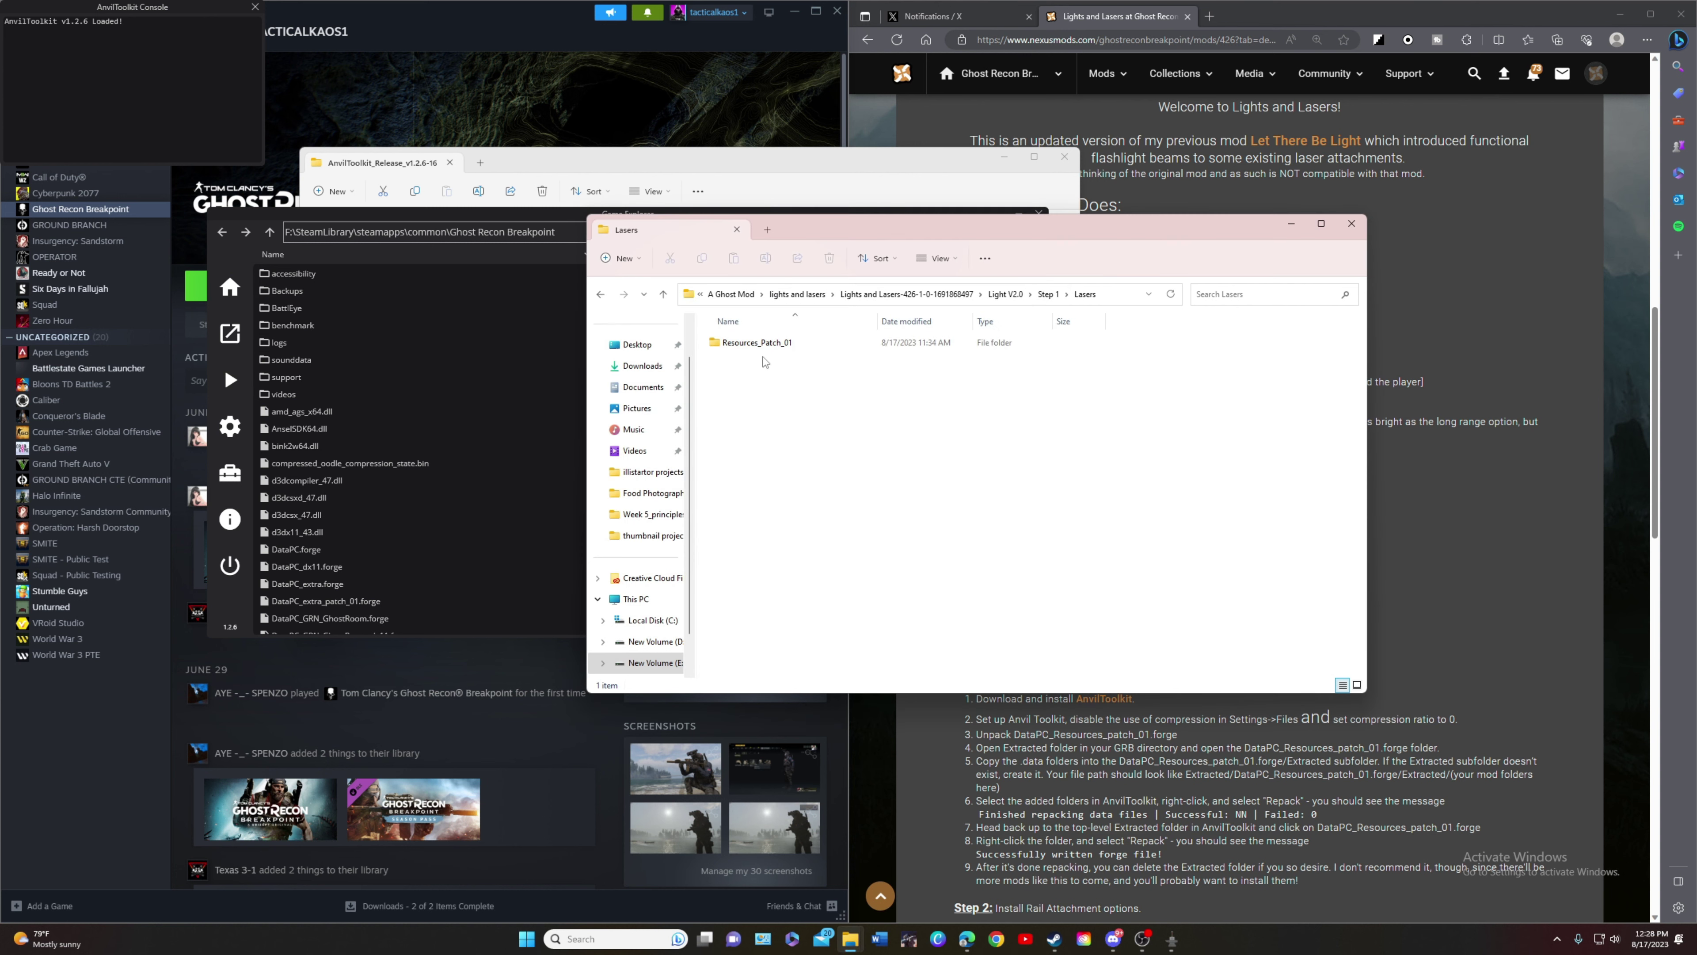
left_click(600, 294)
left_click(601, 295)
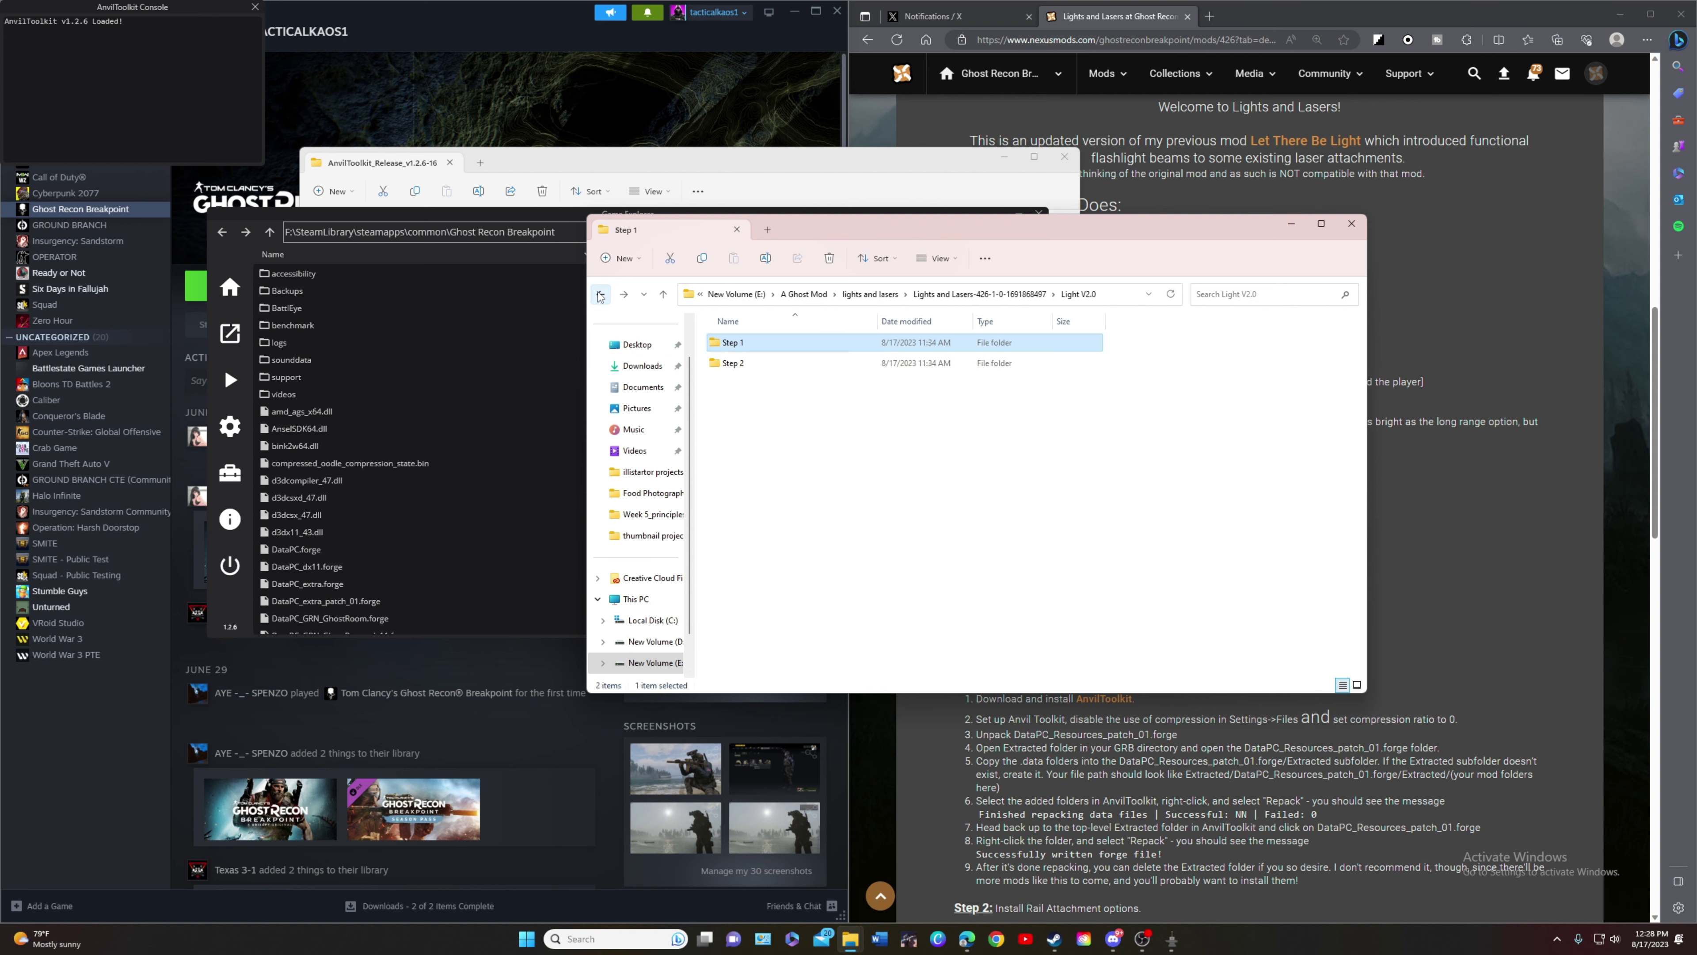
left_click(600, 294)
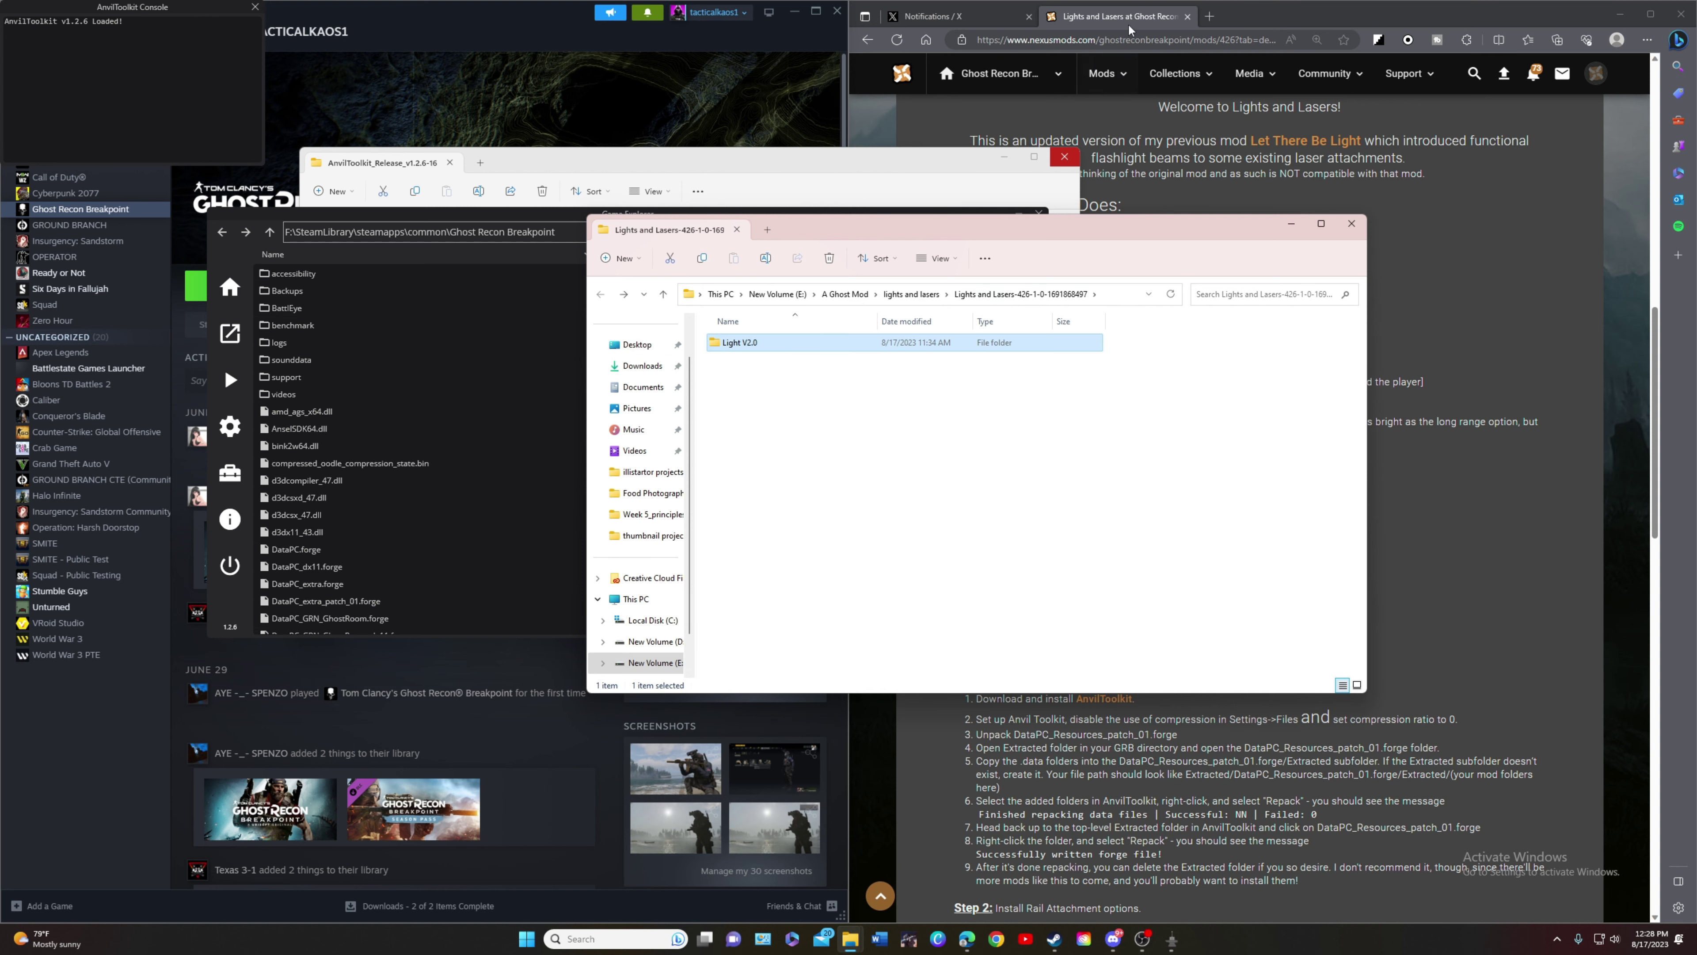
left_click(1481, 224)
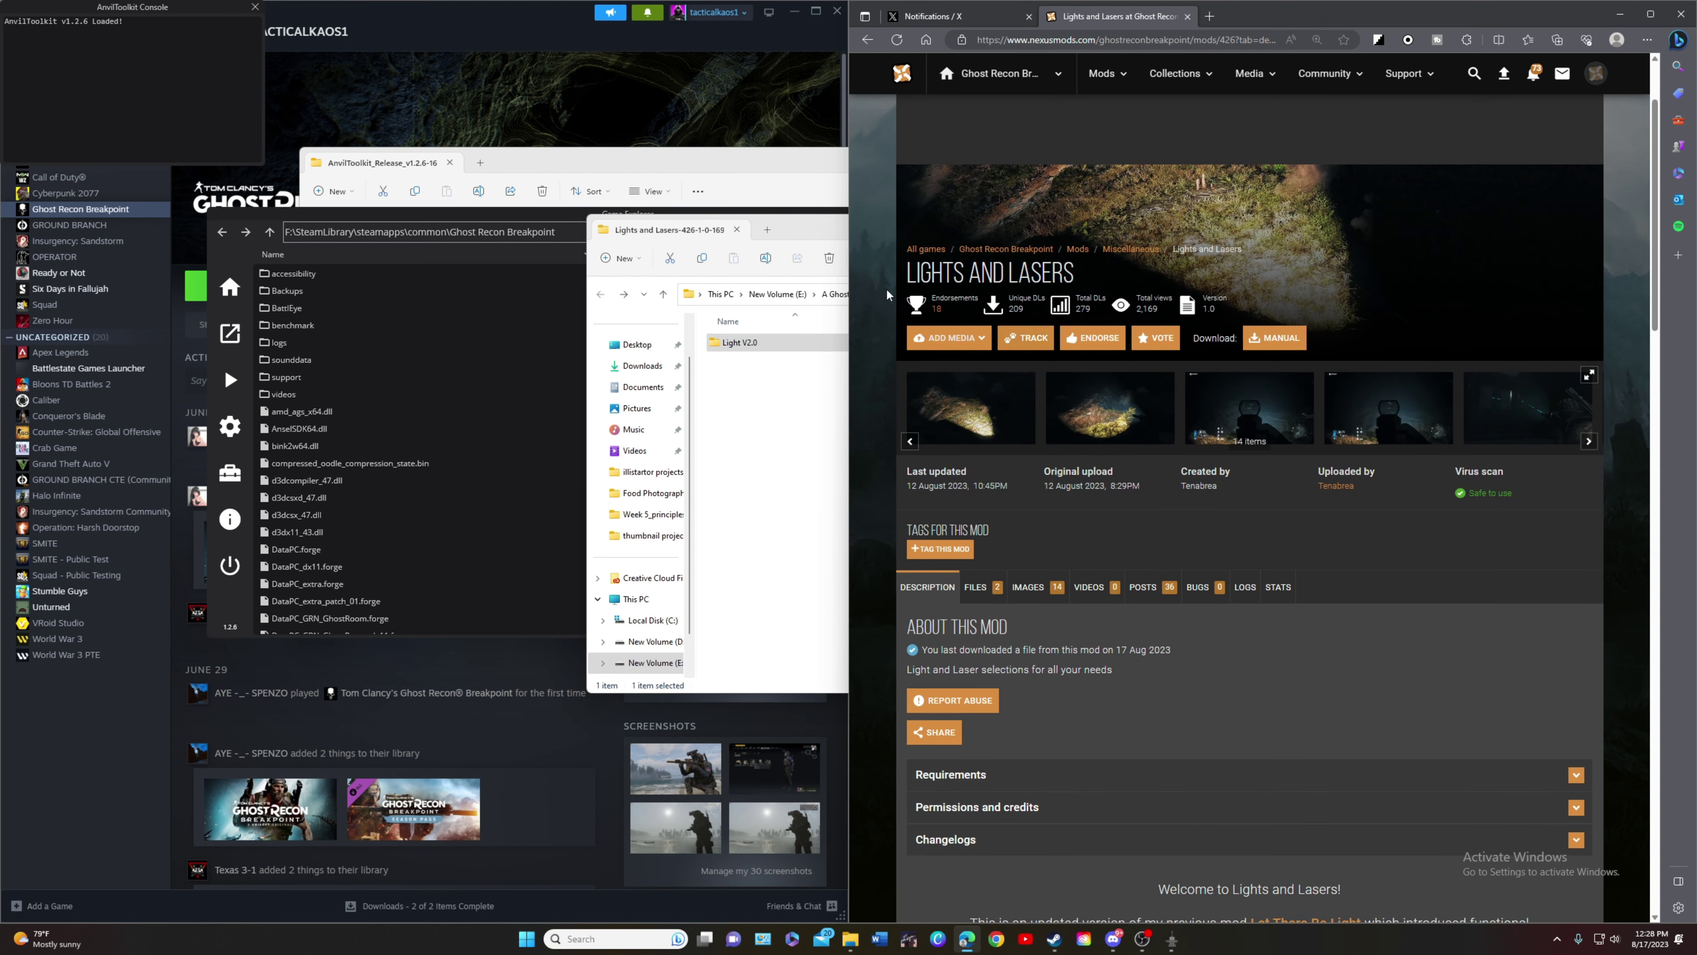
left_click(809, 502)
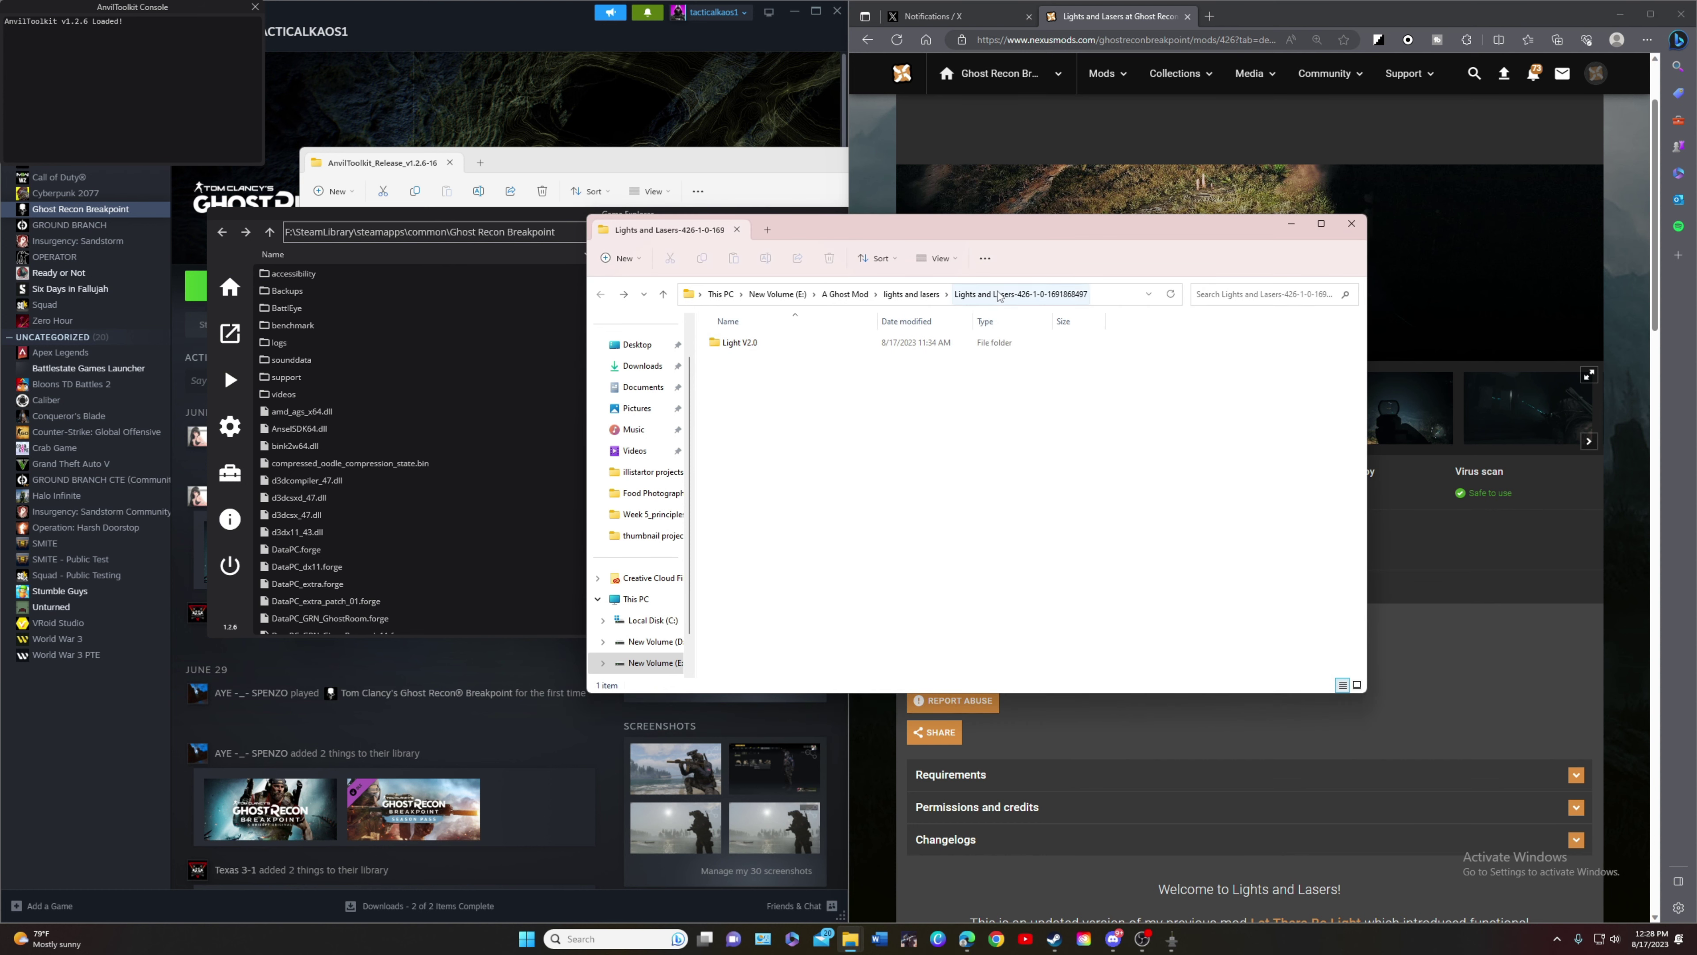
- Open Light V2.0 › Step 1 › Lasers, showing Resources_Patch_01, and move the window right
left_click(749, 349)
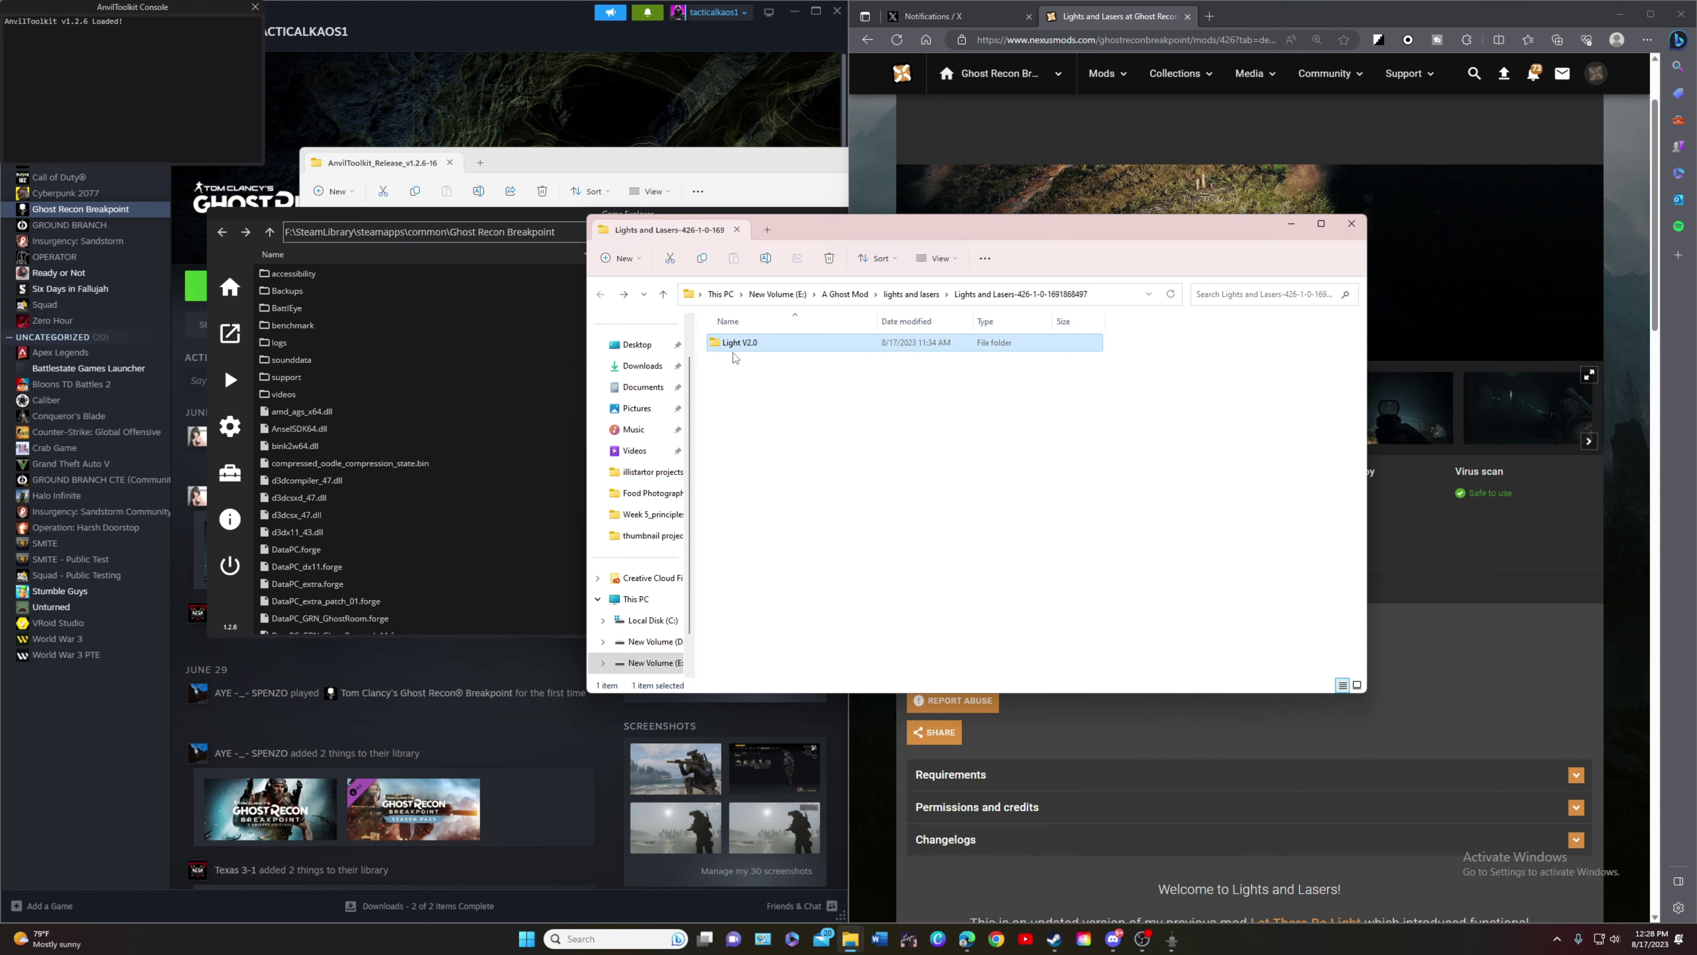
double_click(771, 349)
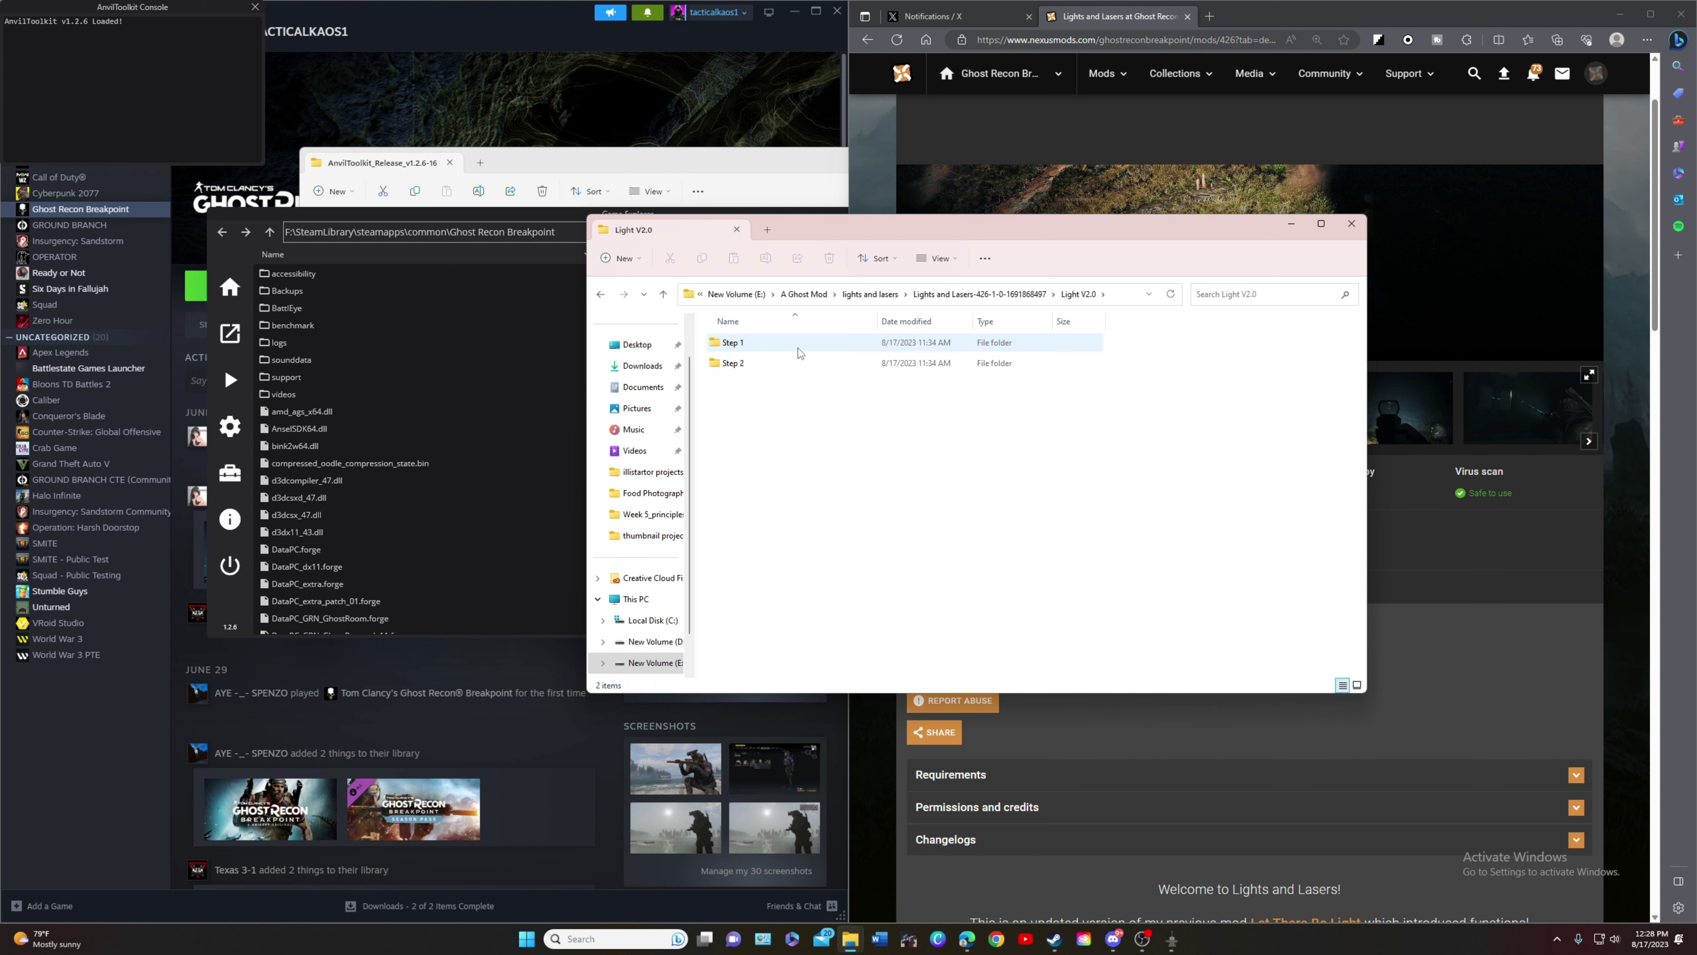
double_click(771, 347)
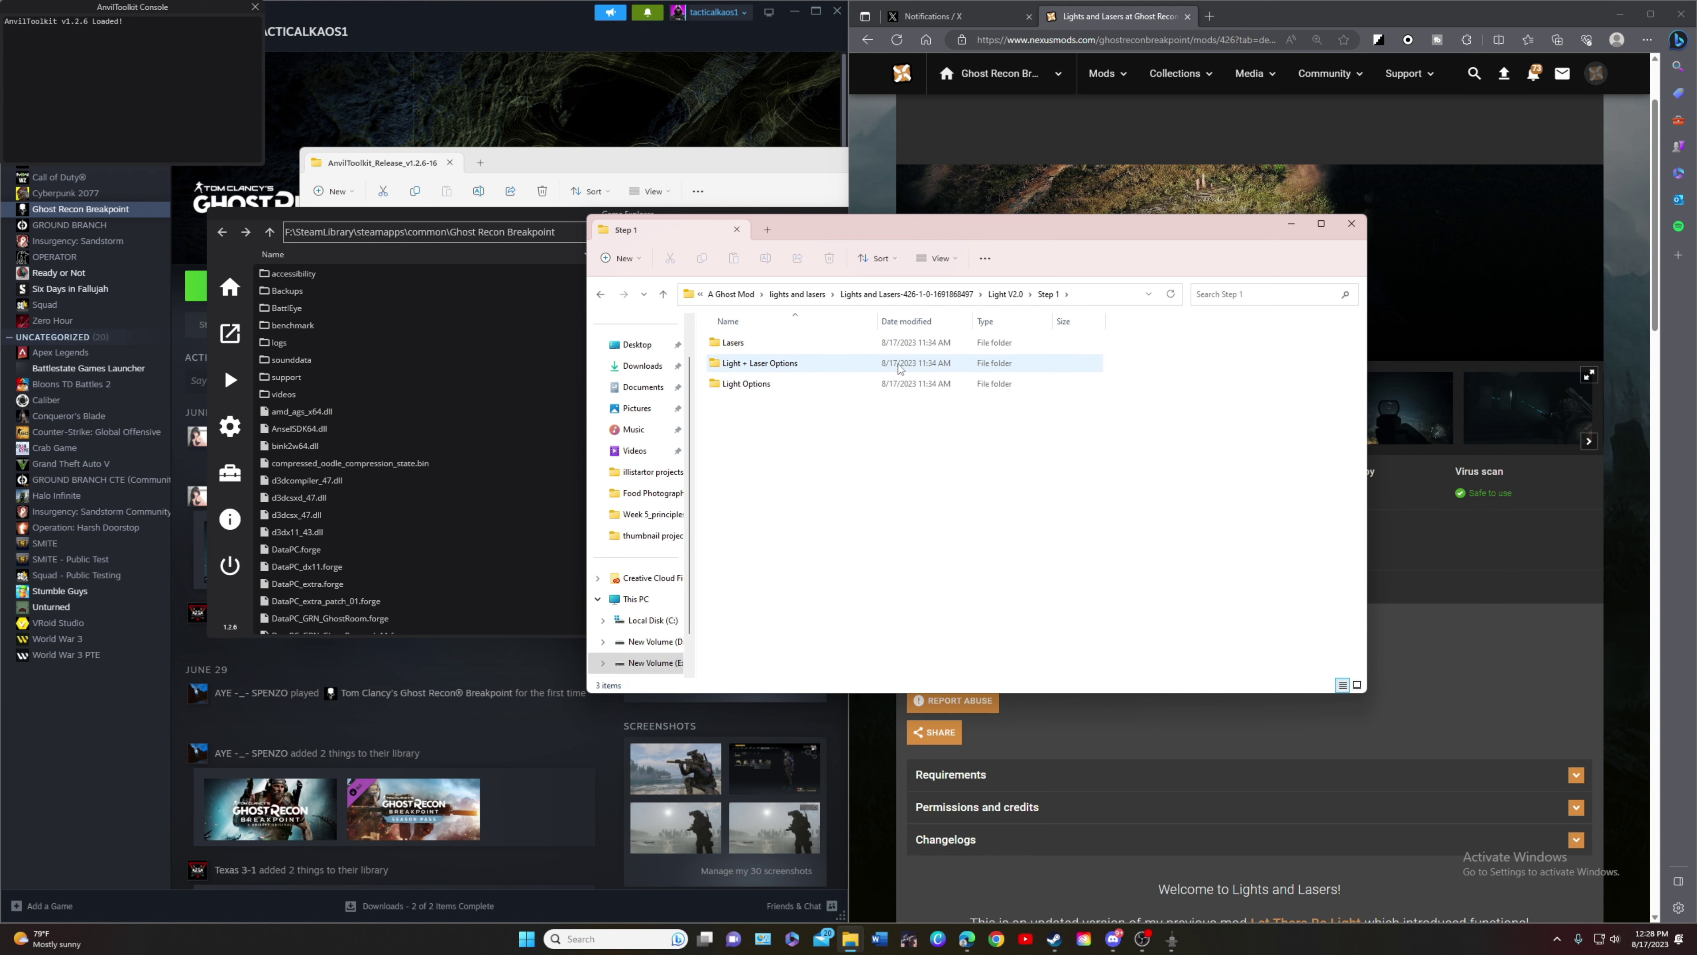
double_click(755, 341)
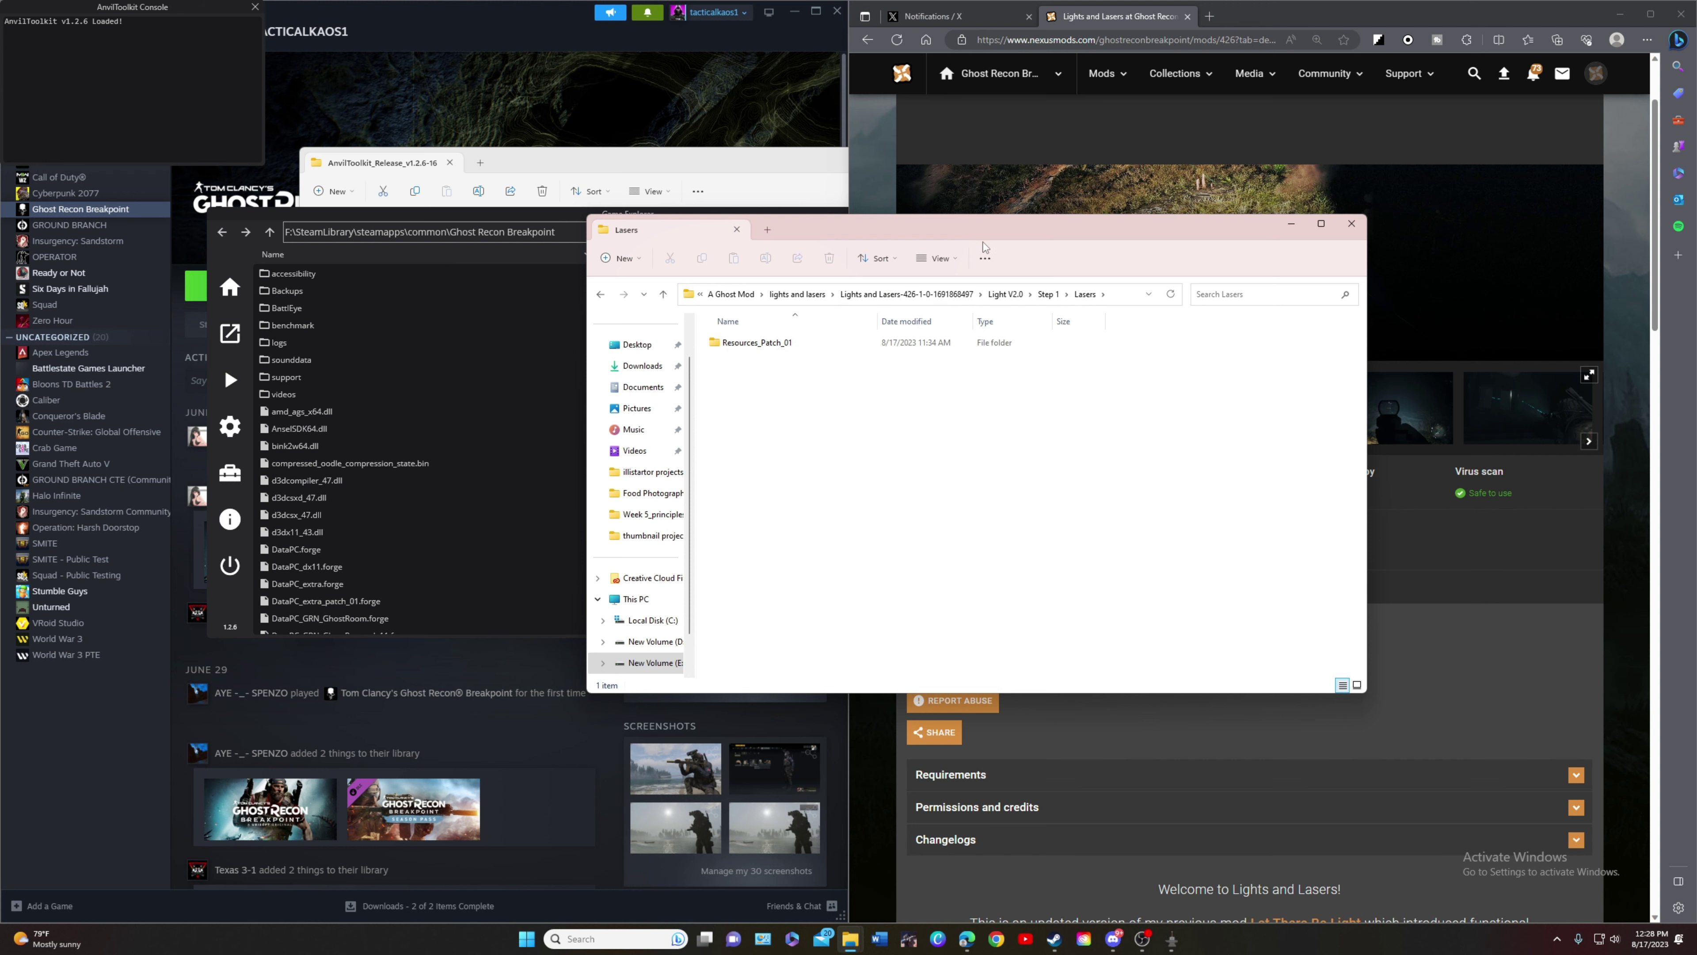
left_click_drag(1066, 221, 1265, 223)
scroll(307, 452, "down", 4)
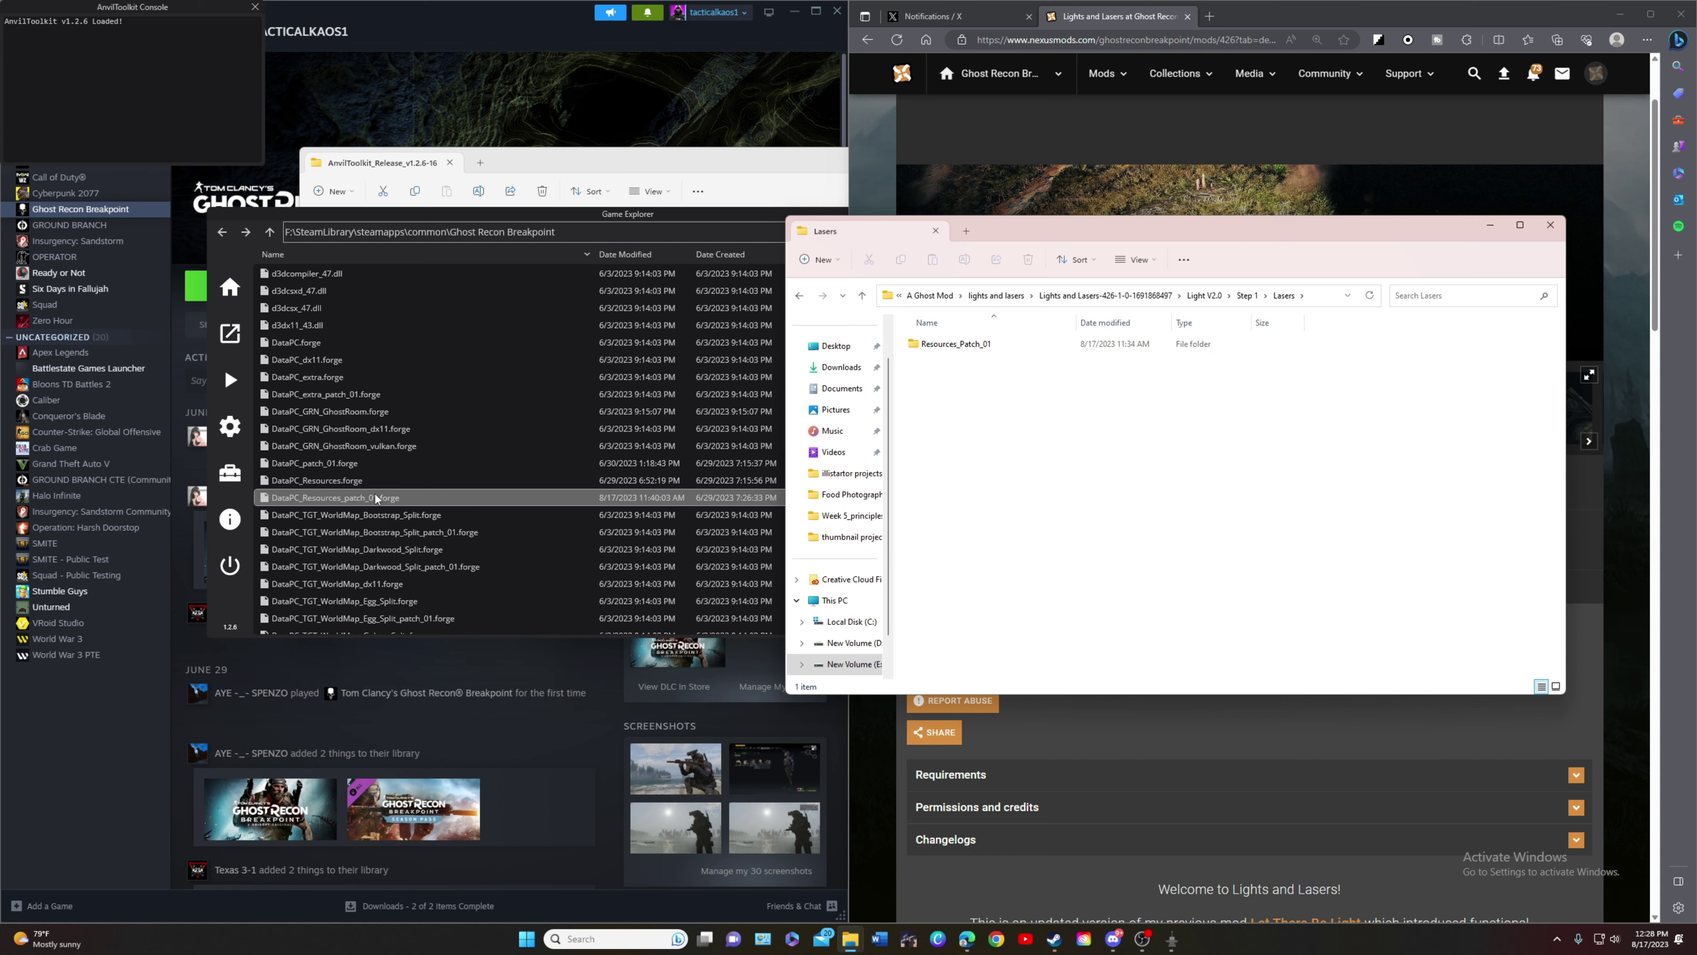
- Find DataPC_Resources_patch_01.forge (230 MB) in the Game Explorer list and unpack it
left_click(1155, 739)
scroll(1111, 650, "down", 12)
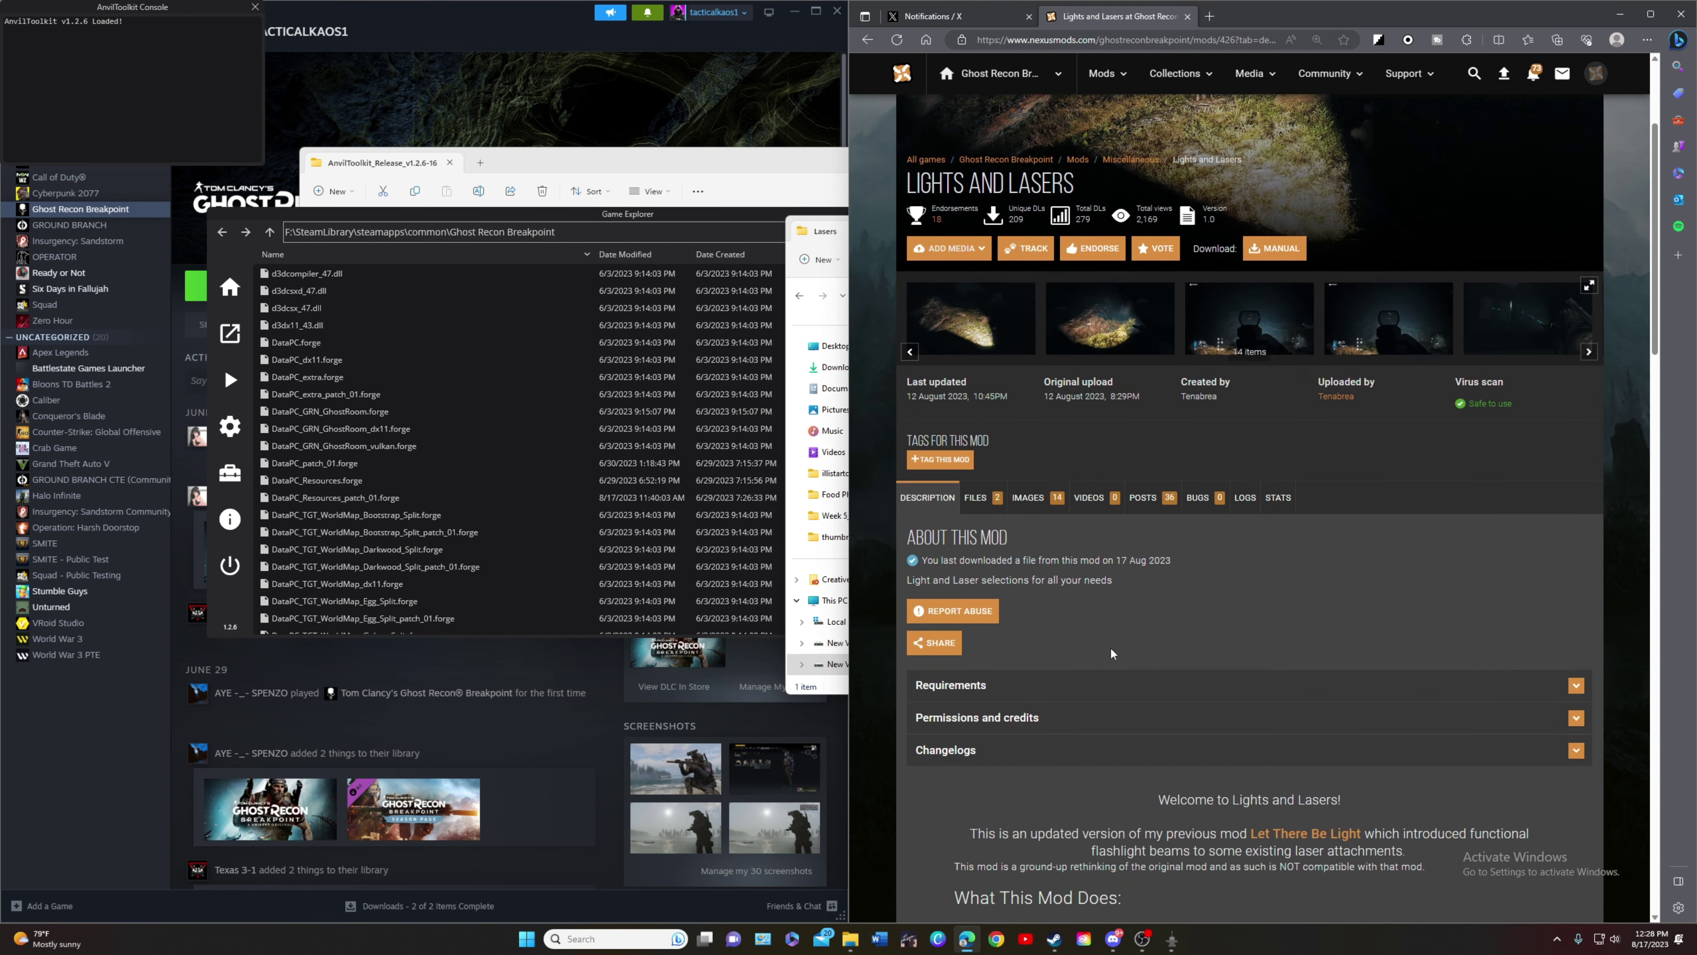
scroll(1090, 397, "down", 2)
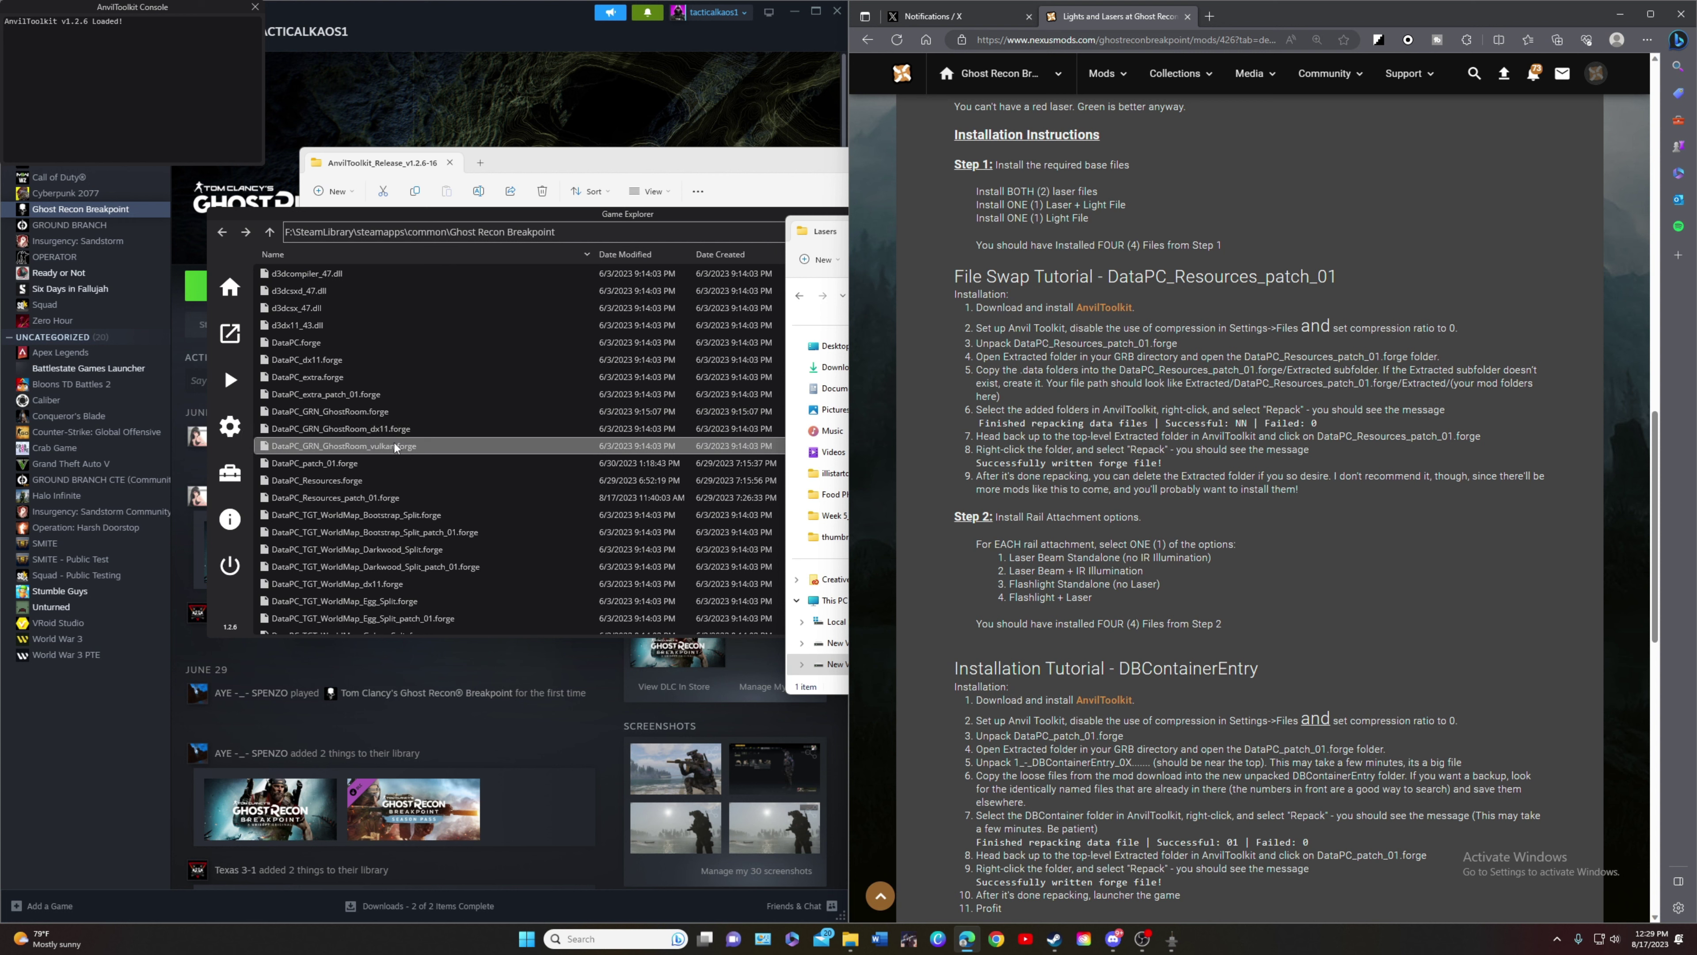
scroll(397, 435, "down", 1)
scroll(393, 518, "up", 5)
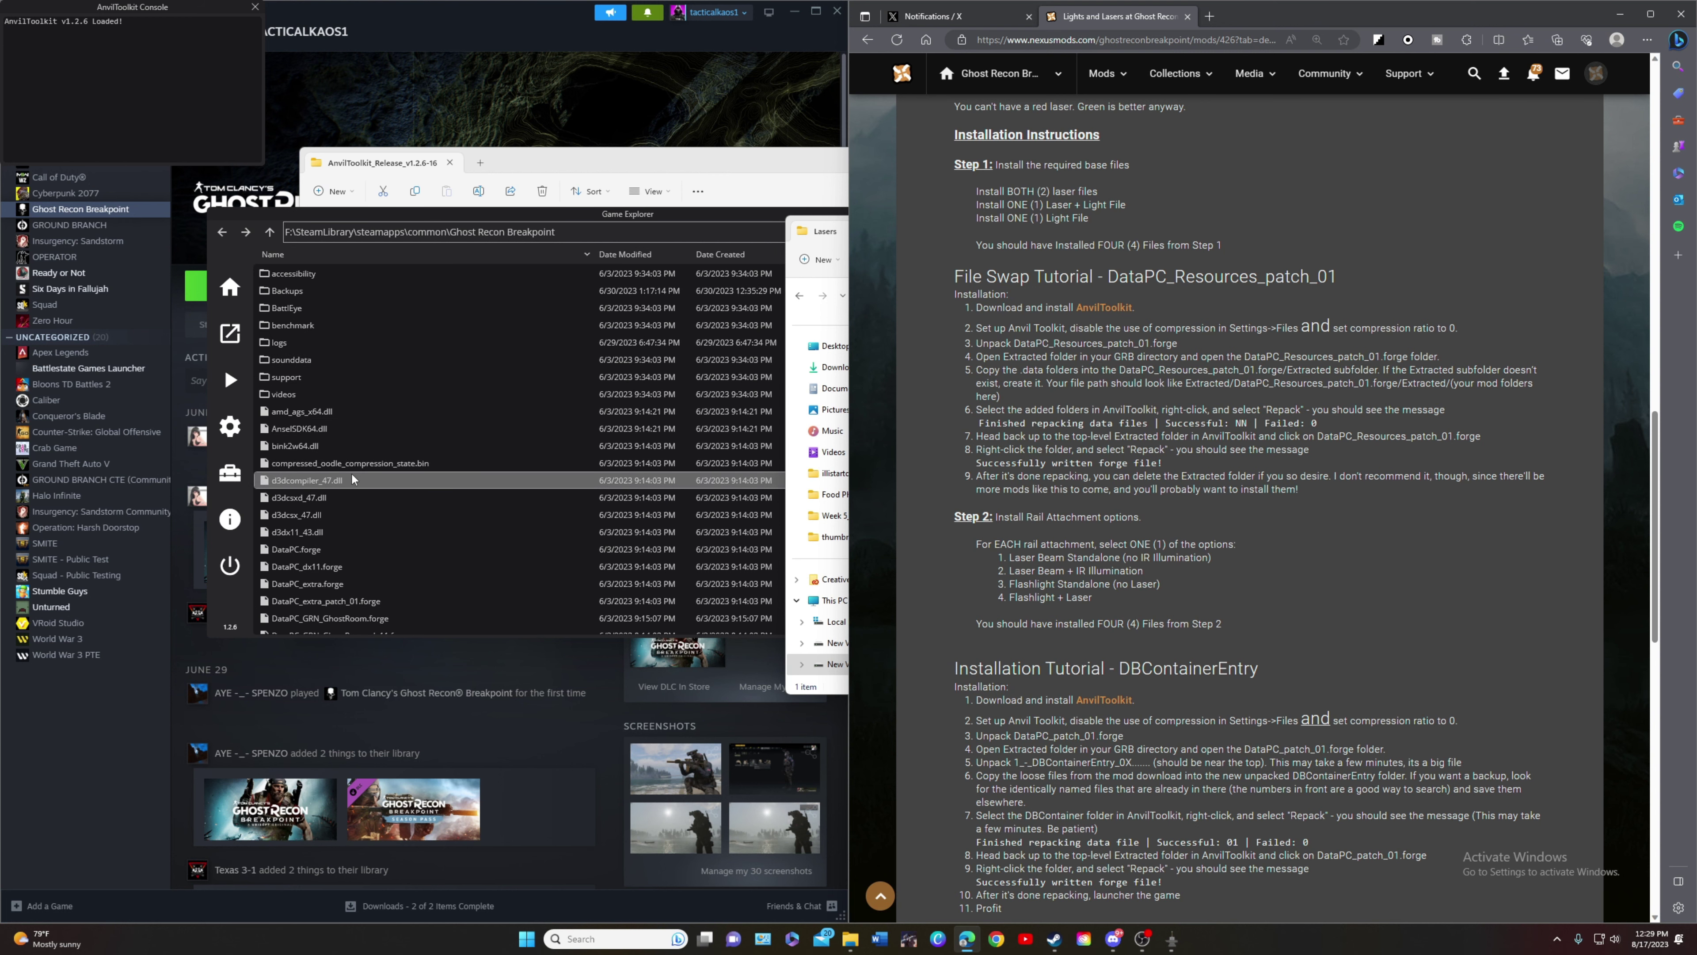
scroll(375, 556, "down", 2)
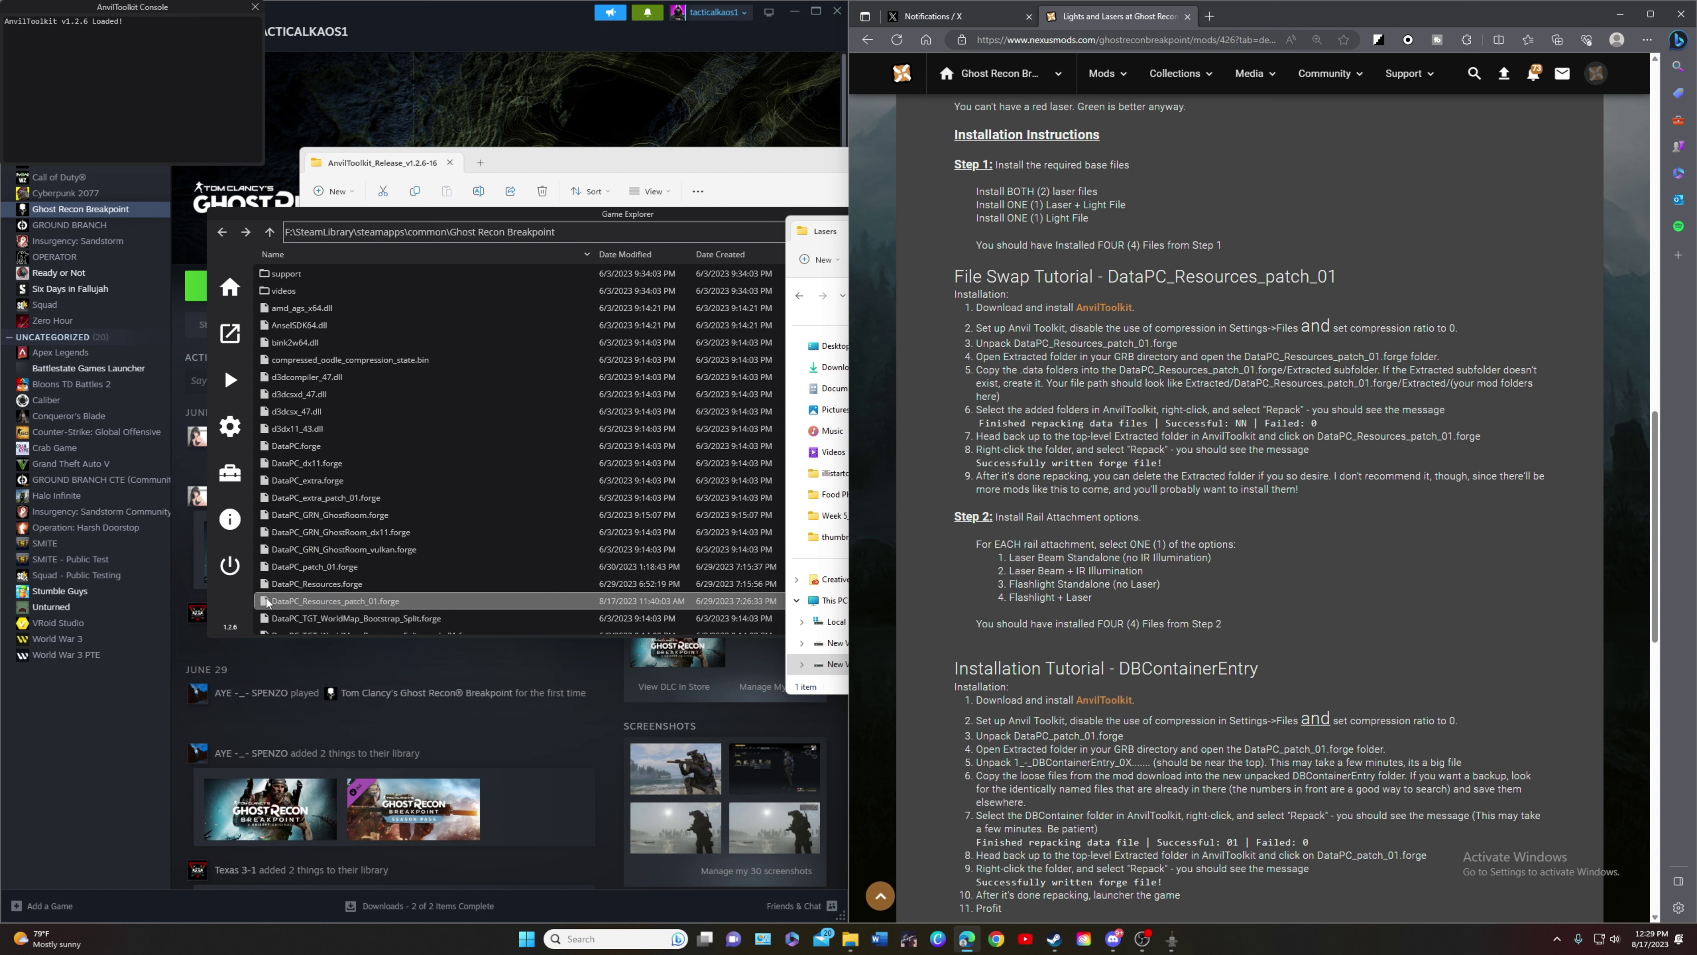
left_click(360, 603)
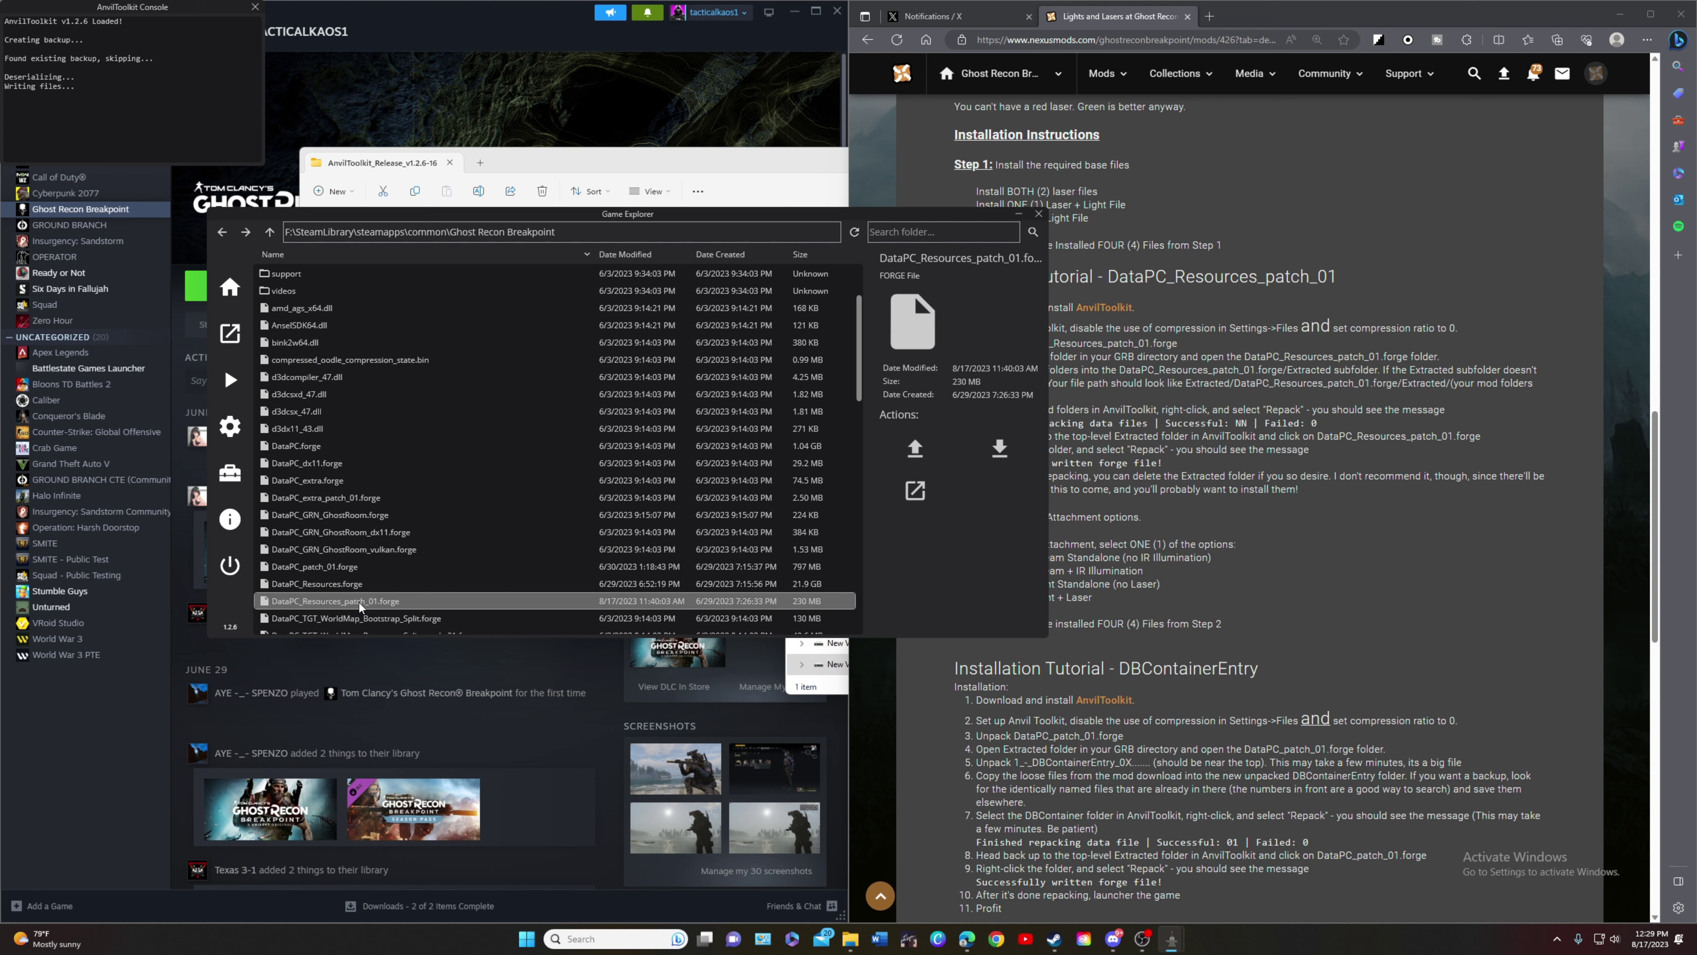
- Open the extracted forge contents and show its .data files' folder in File Explorer
double_click(360, 601)
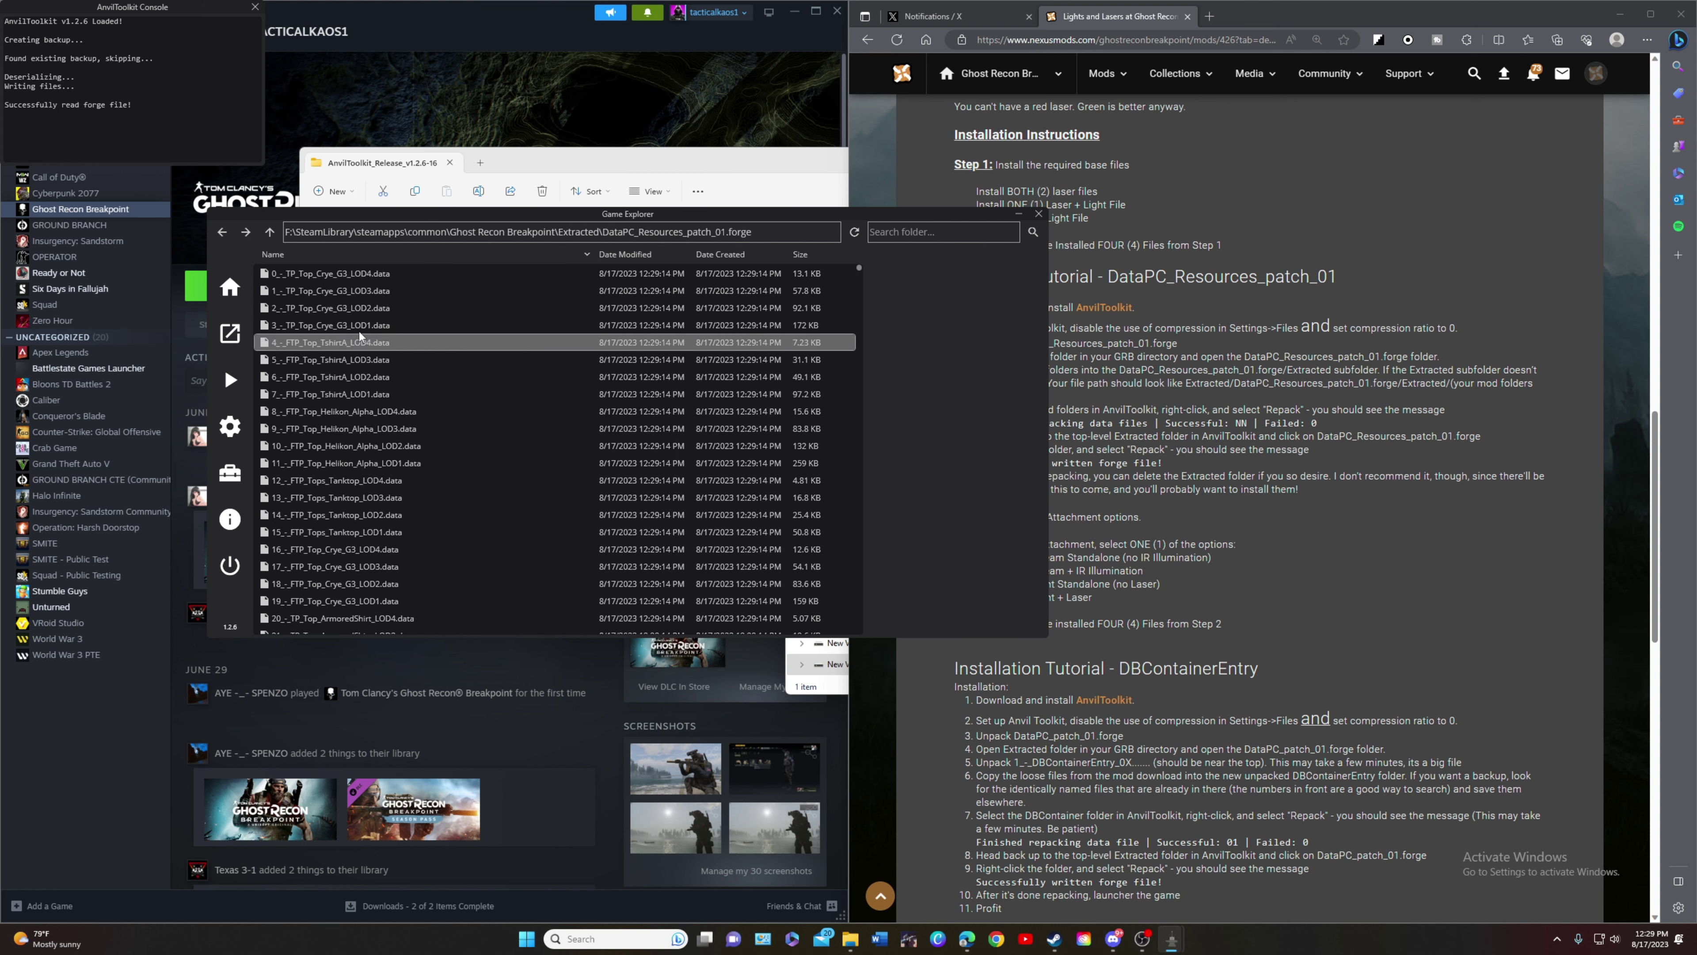
scroll(1220, 321, "up", 2)
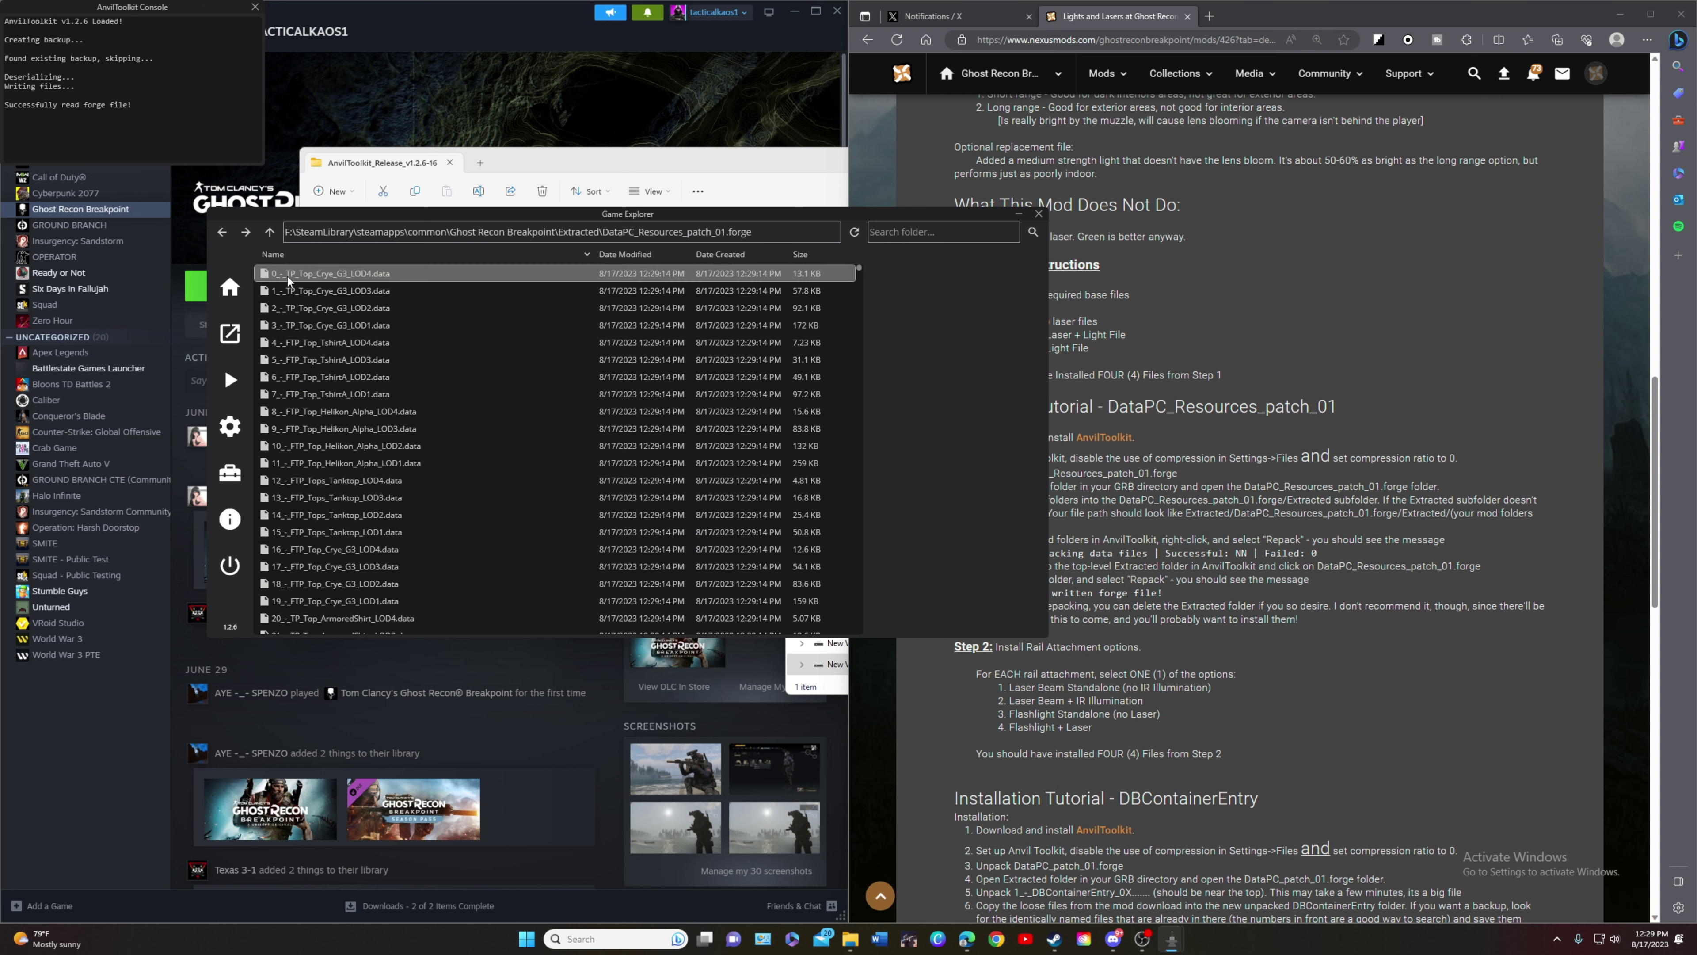
left_click(348, 272)
right_click(346, 273)
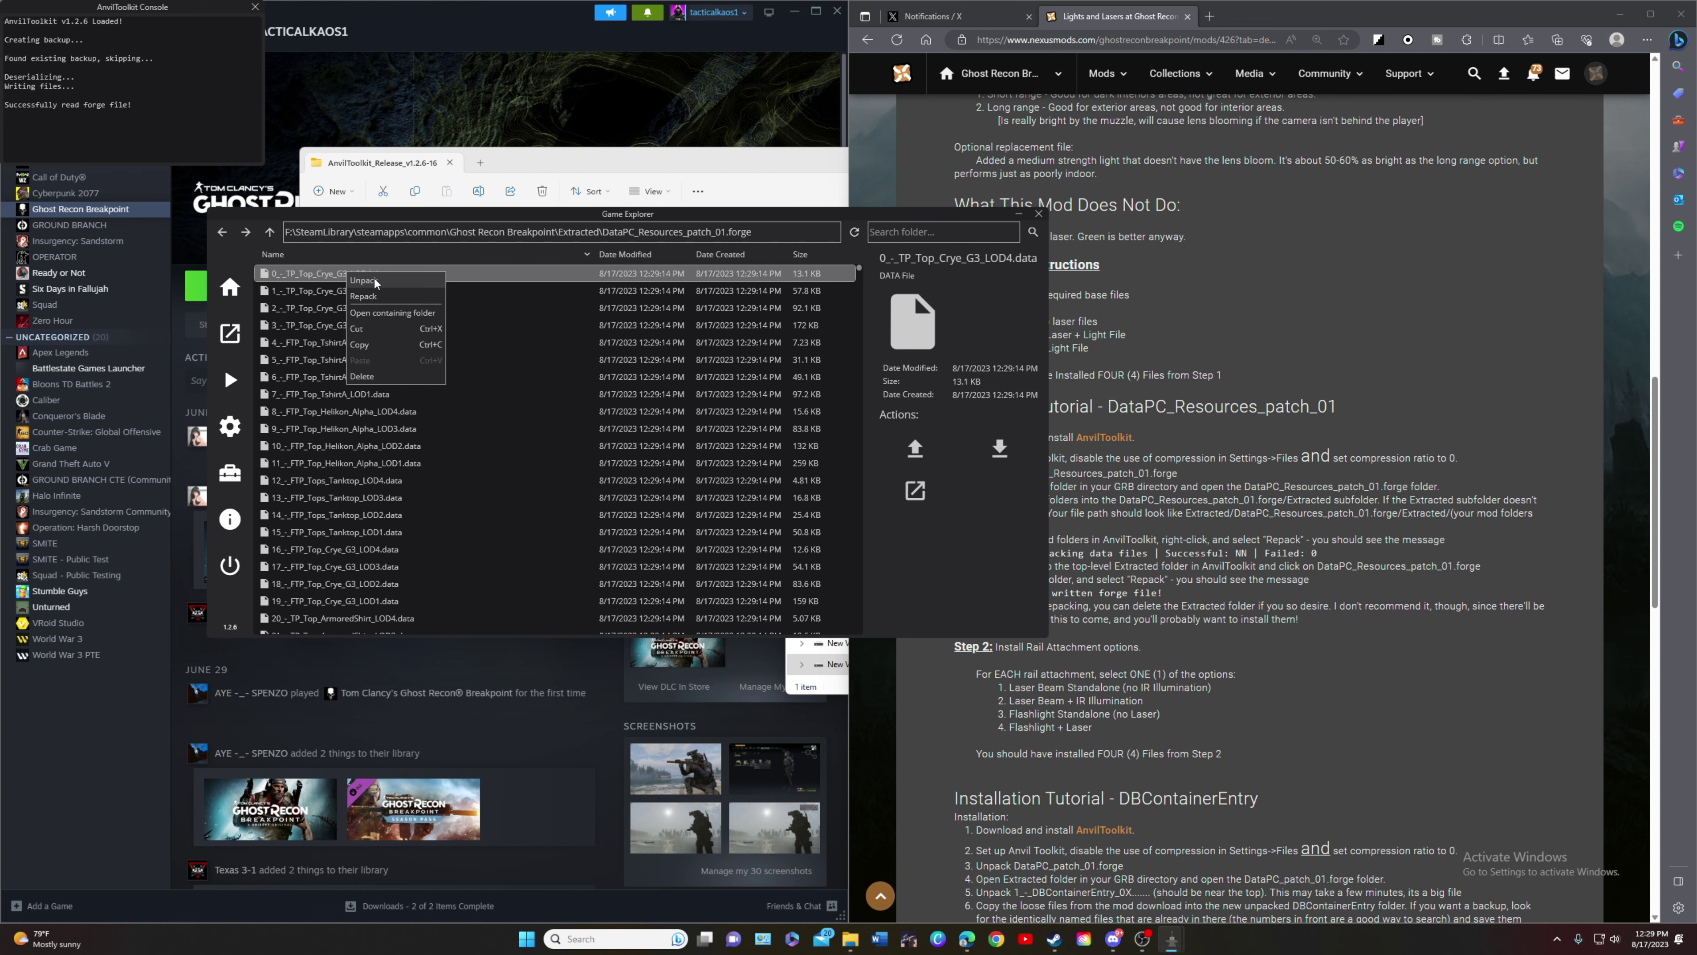
left_click(387, 313)
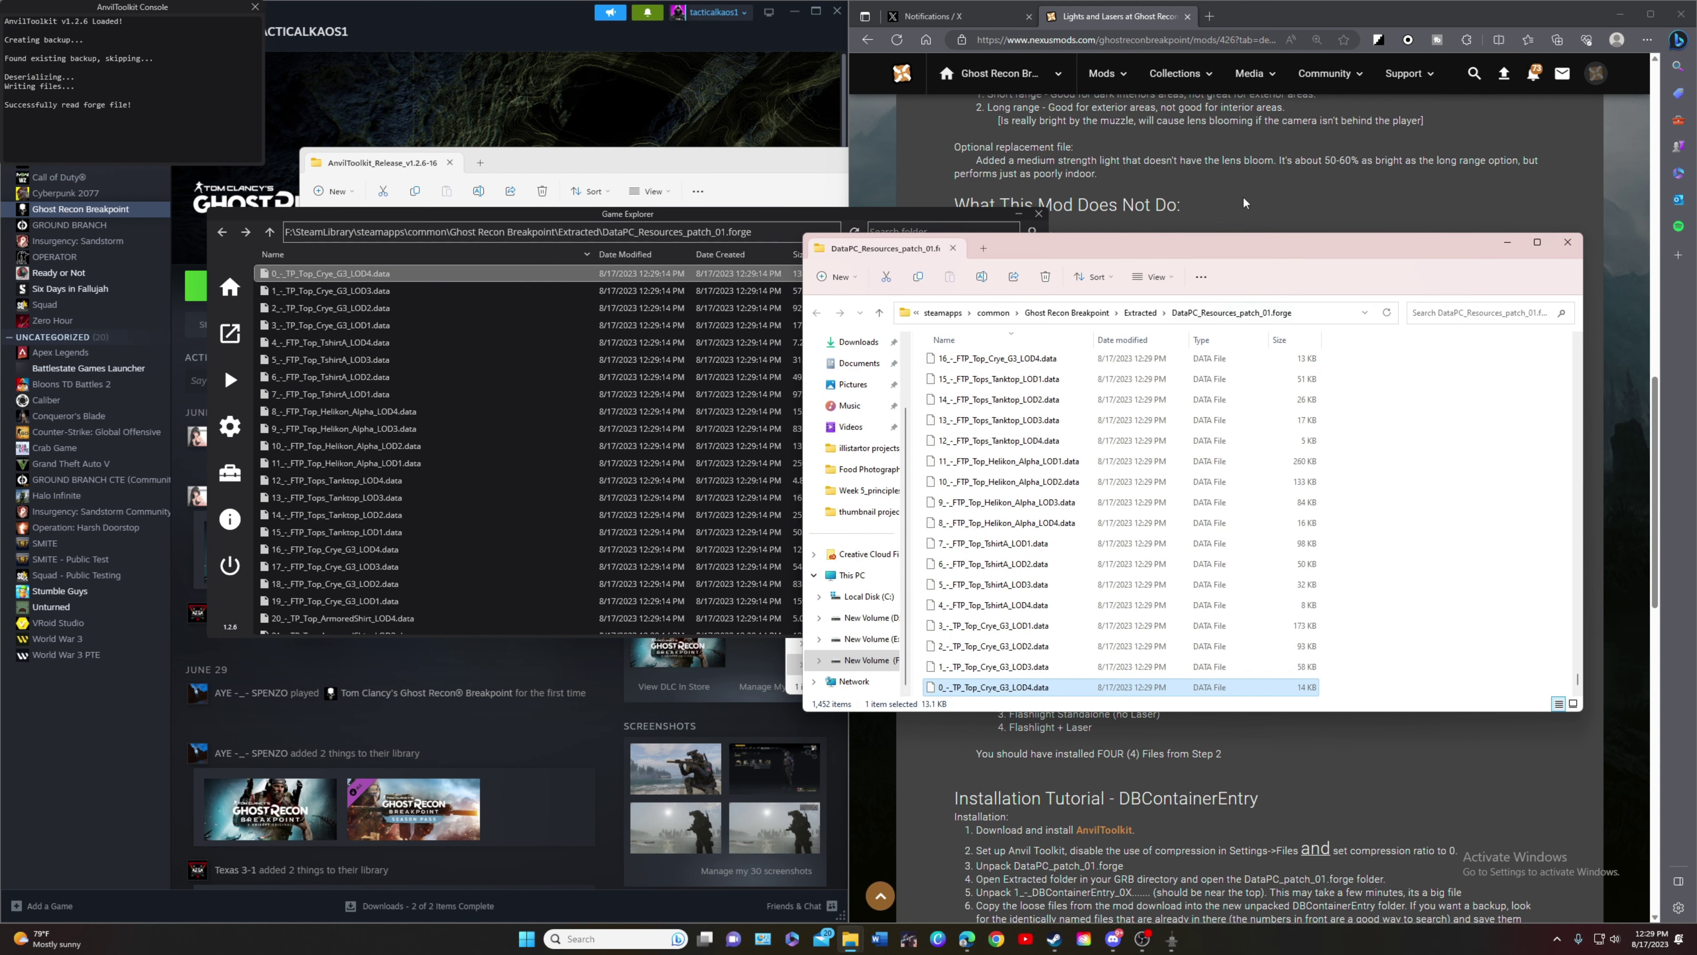
- Create a new folder among the .data files in the DataPC_Resources_patch_01.forge folder
left_click_drag(1163, 255, 644, 263)
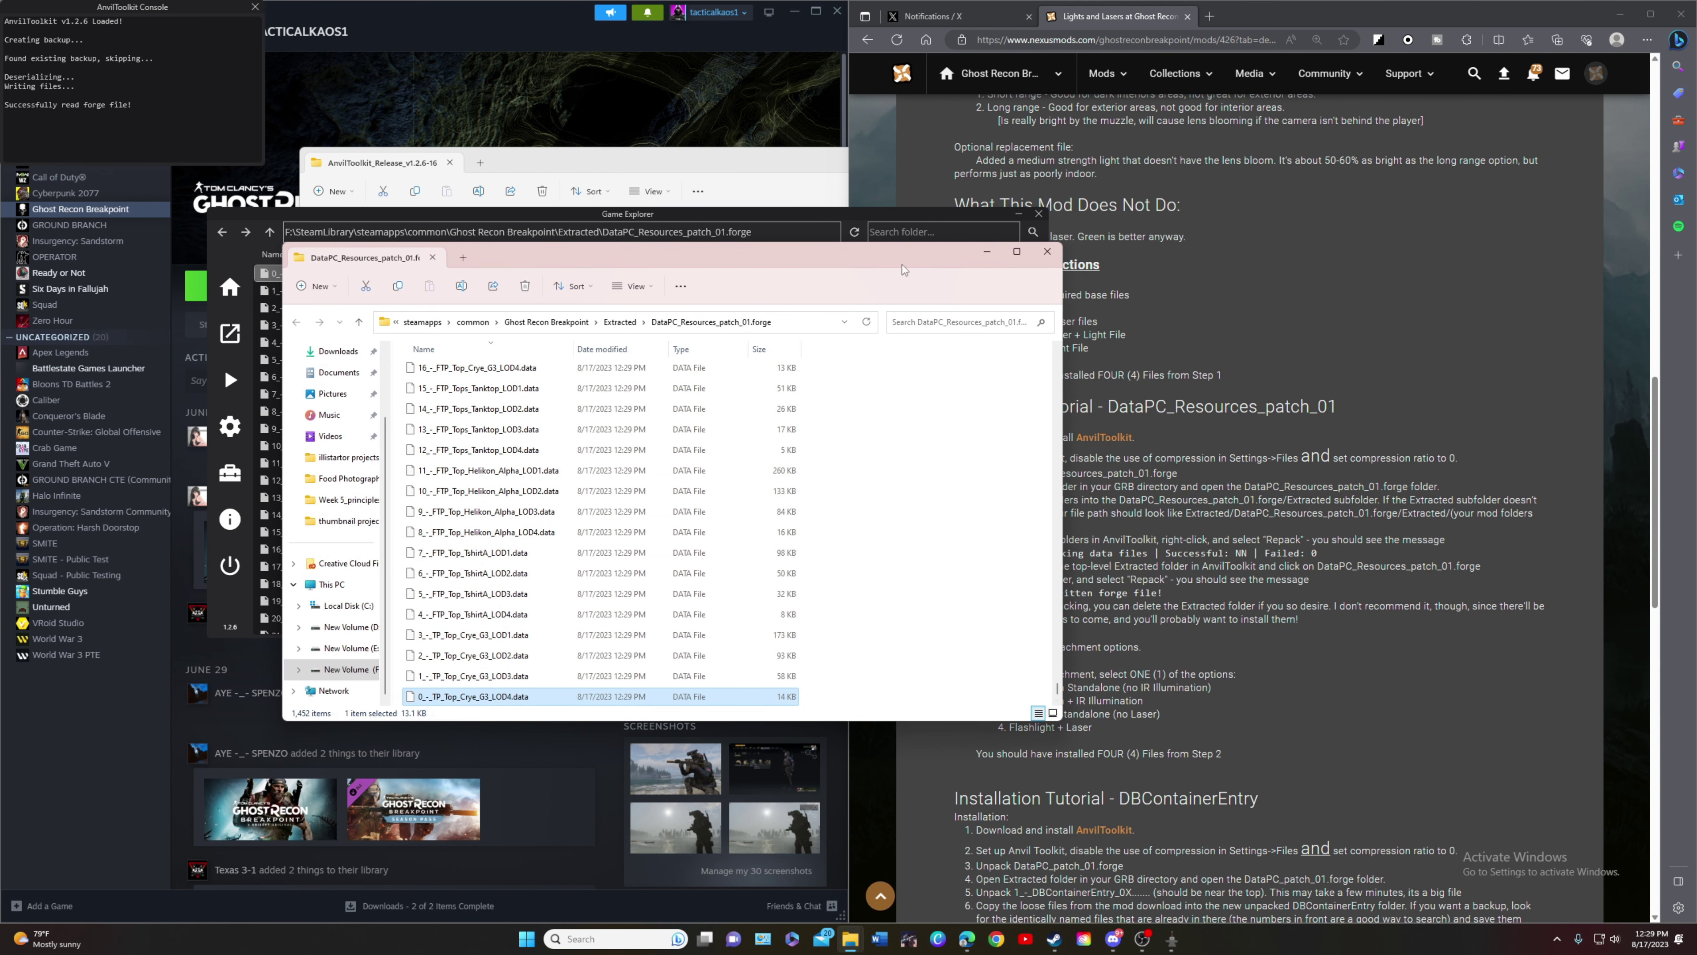
left_click_drag(903, 273, 777, 267)
left_click(1265, 355)
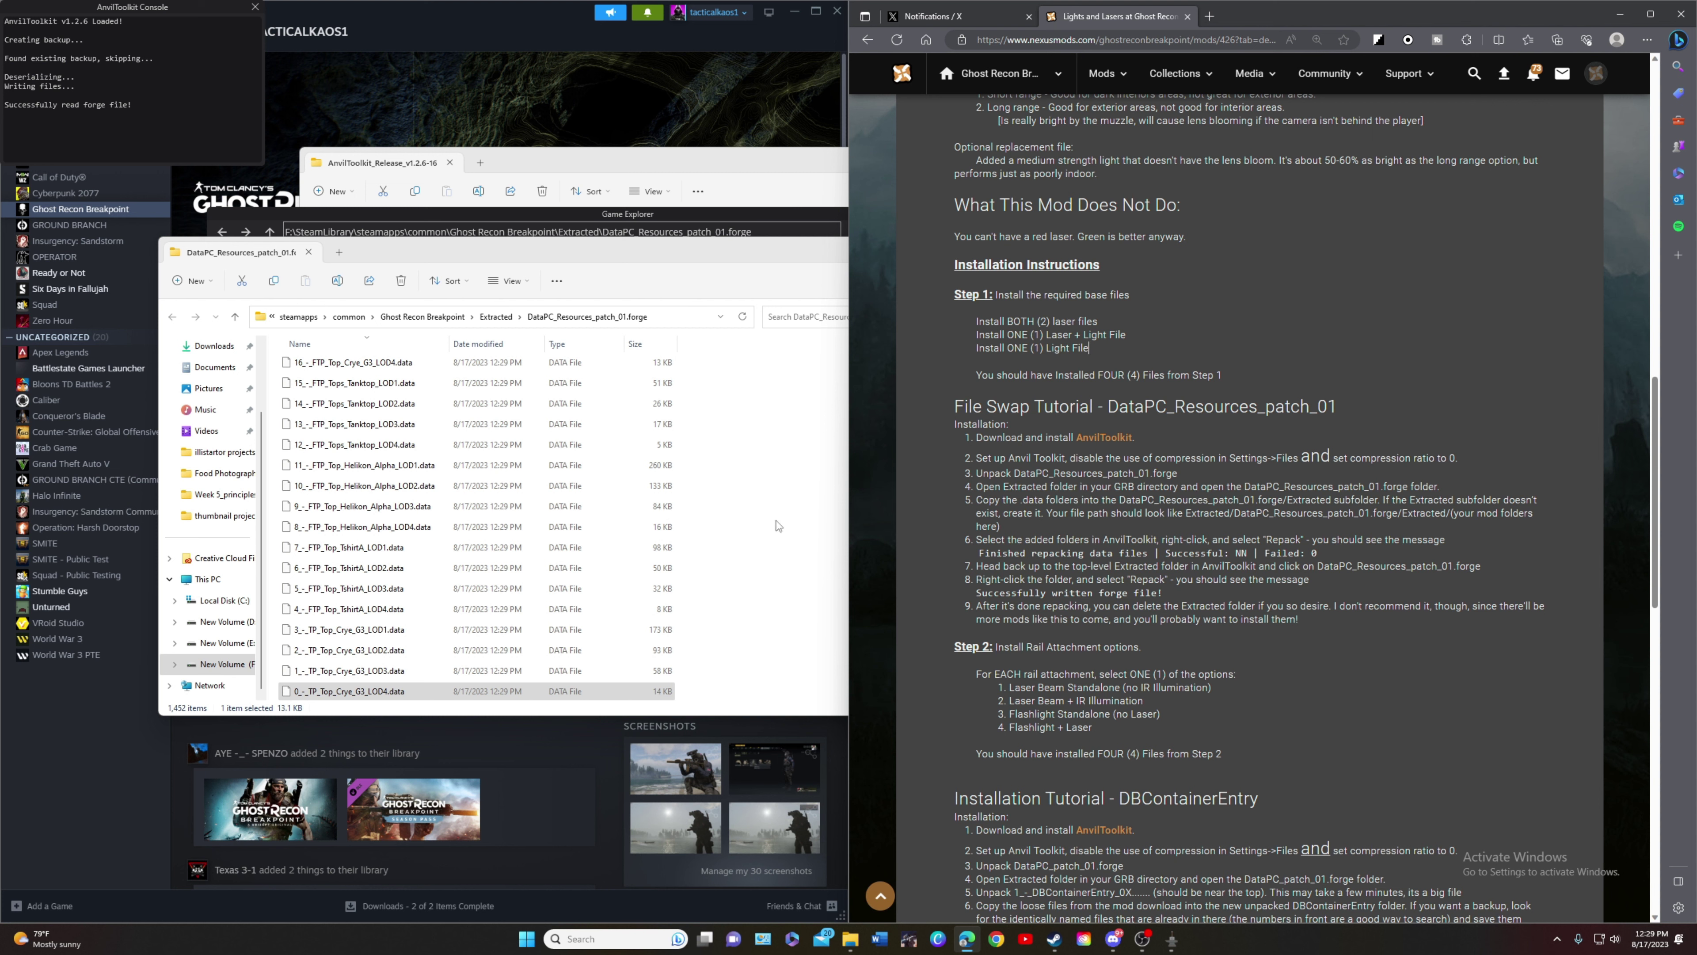
right_click(776, 501)
mouse_move(836, 595)
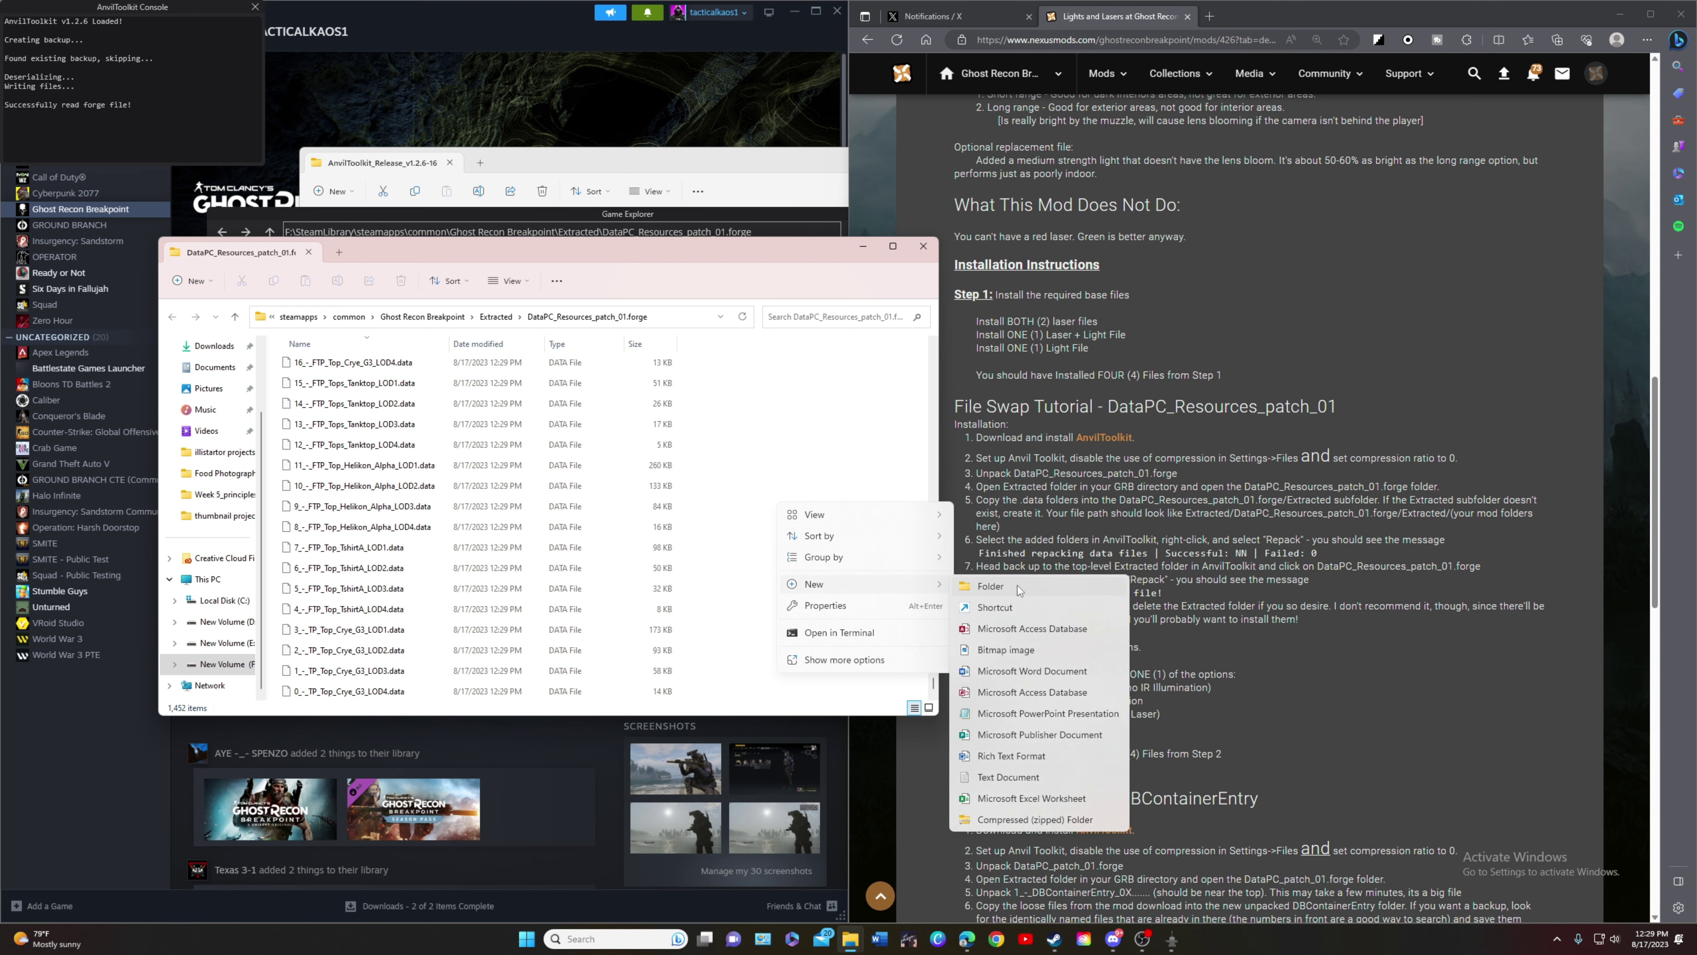
left_click(990, 587)
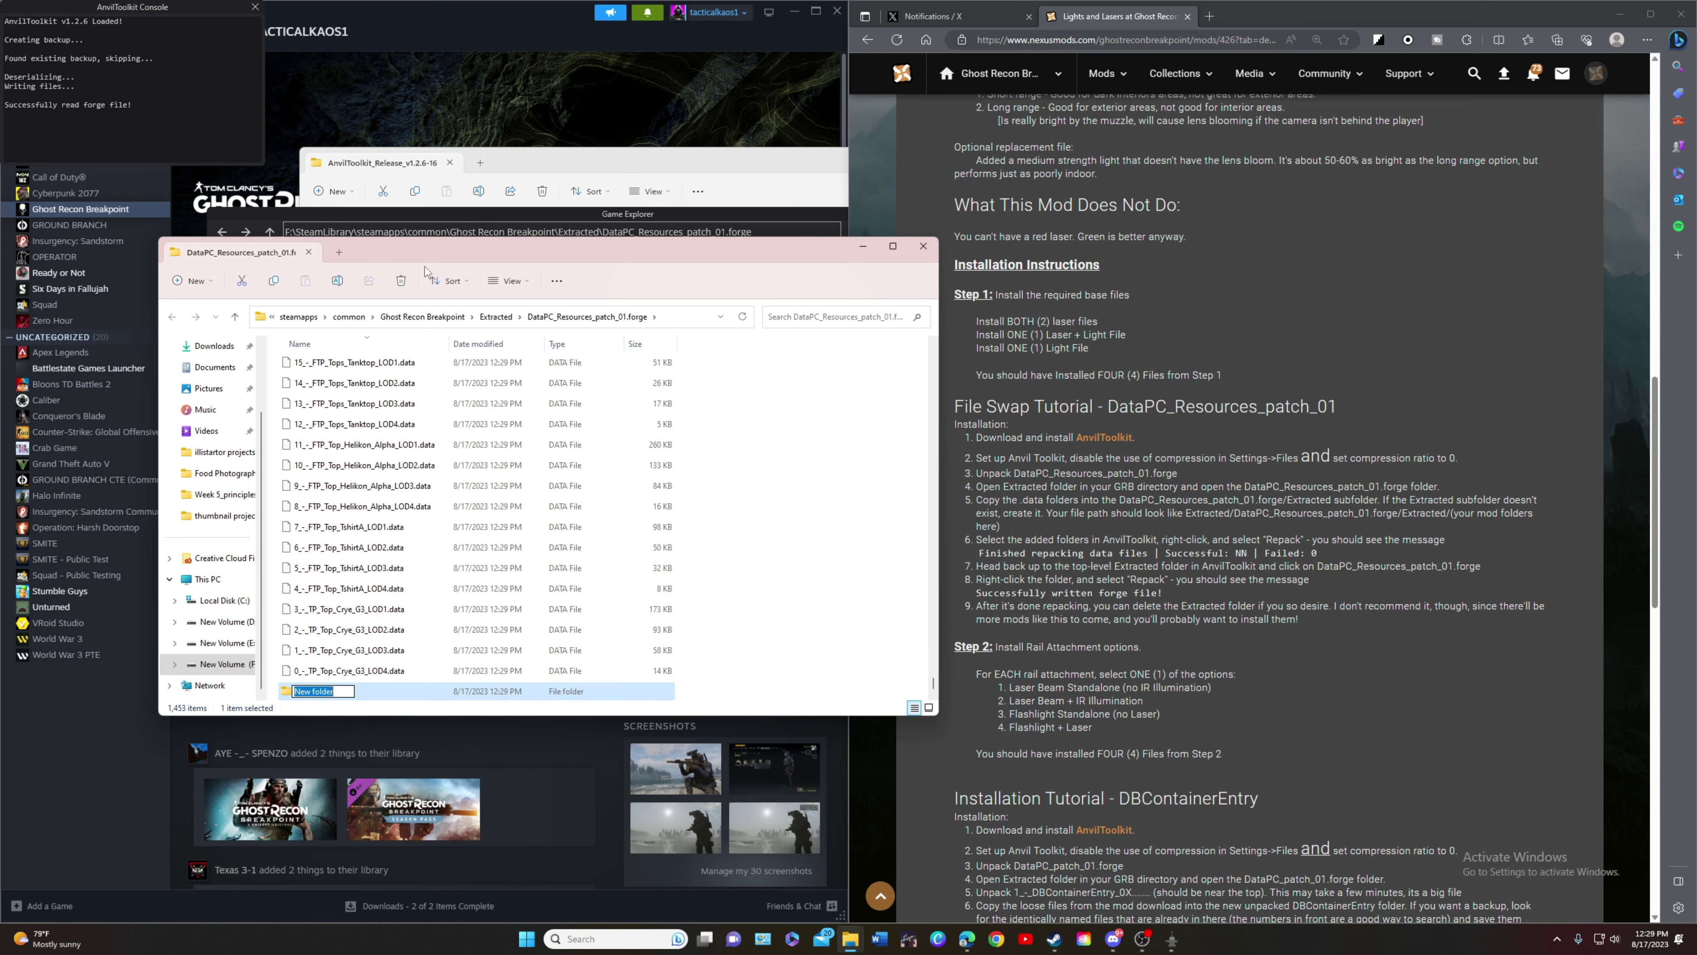
left_click_drag(446, 255, 891, 447)
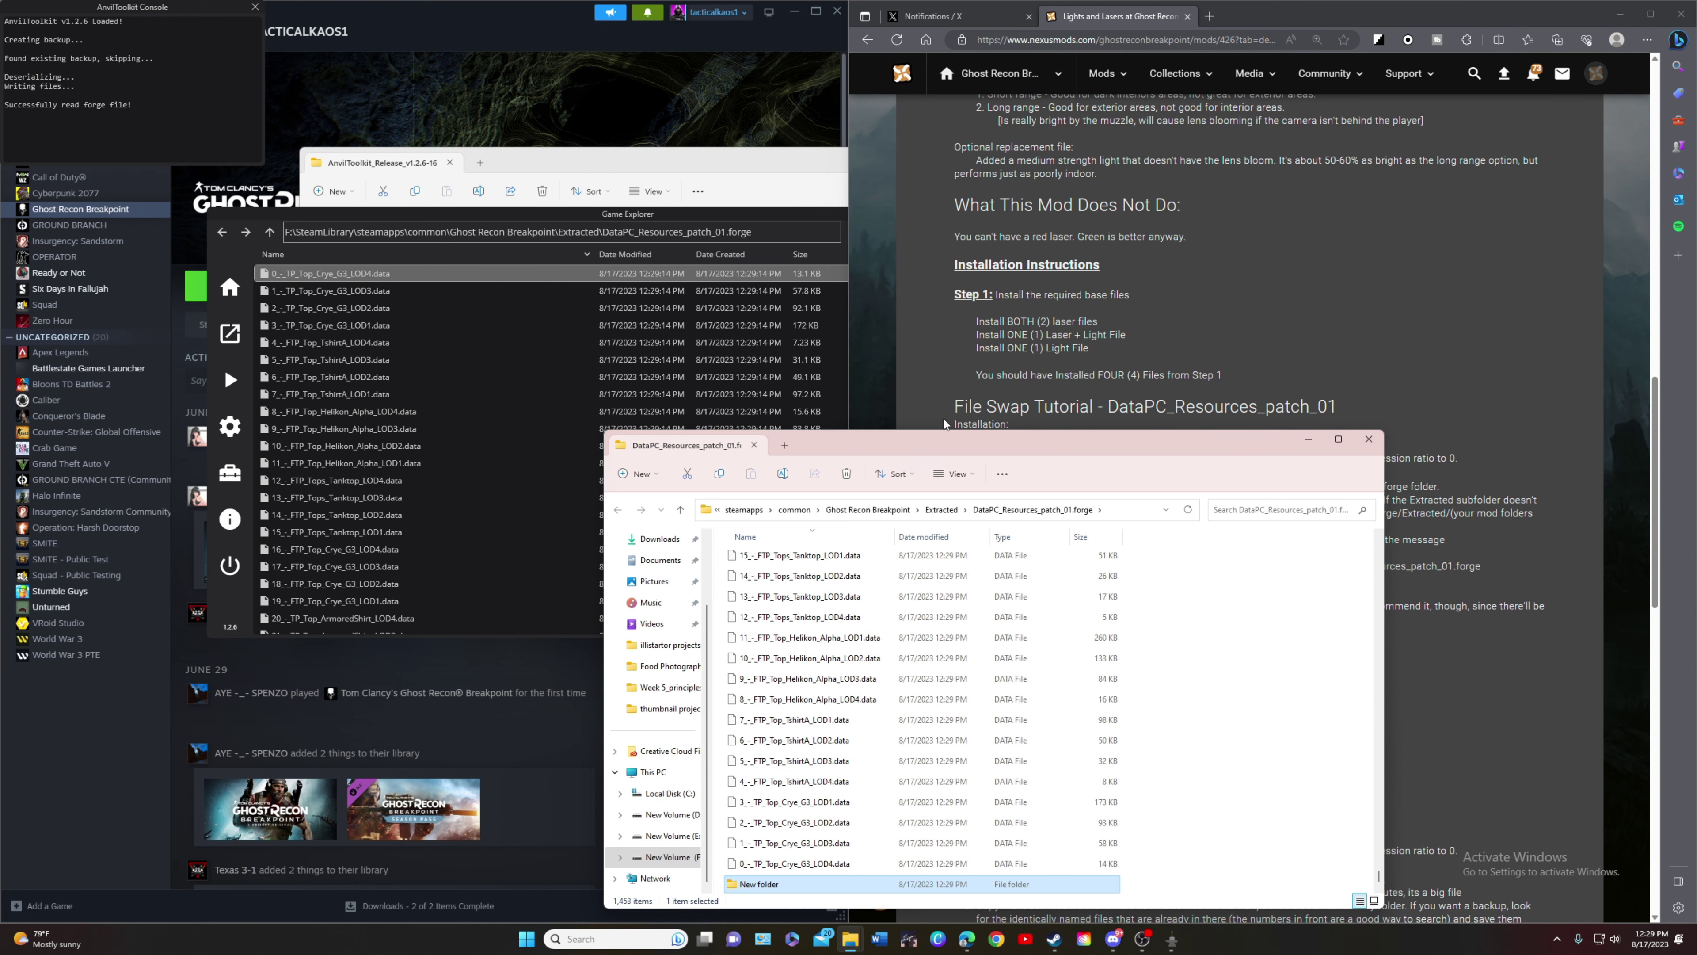
left_click_drag(850, 444, 549, 232)
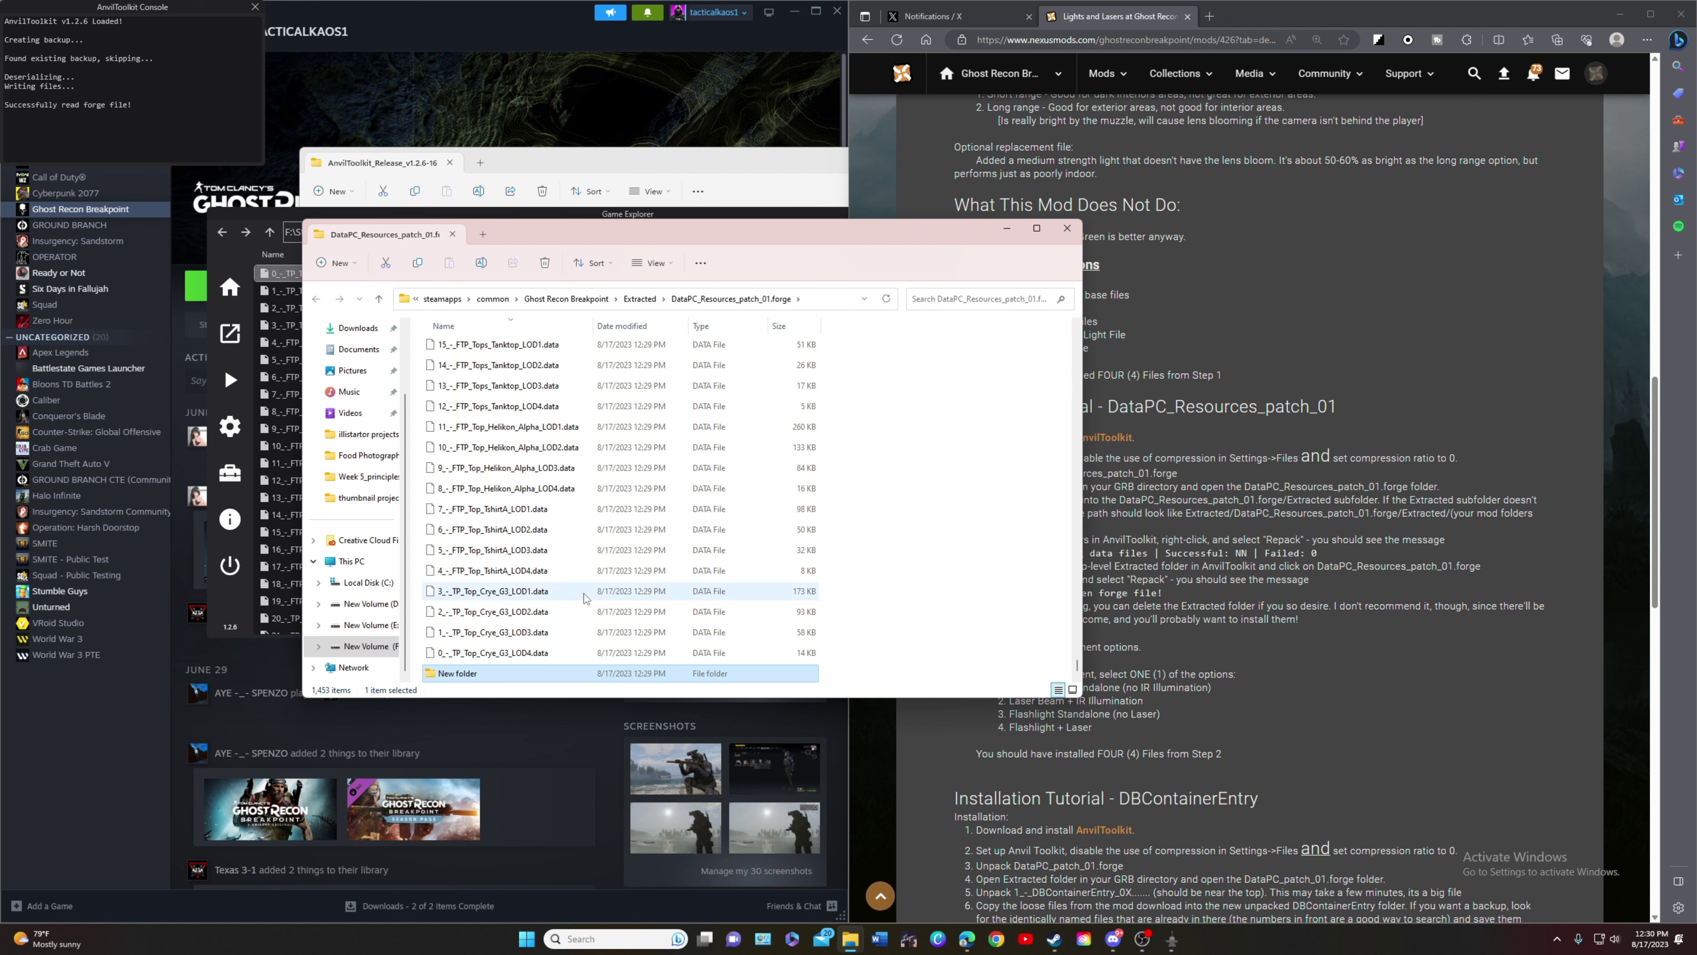
- Rename the new folder to Extracted
right_click(473, 678)
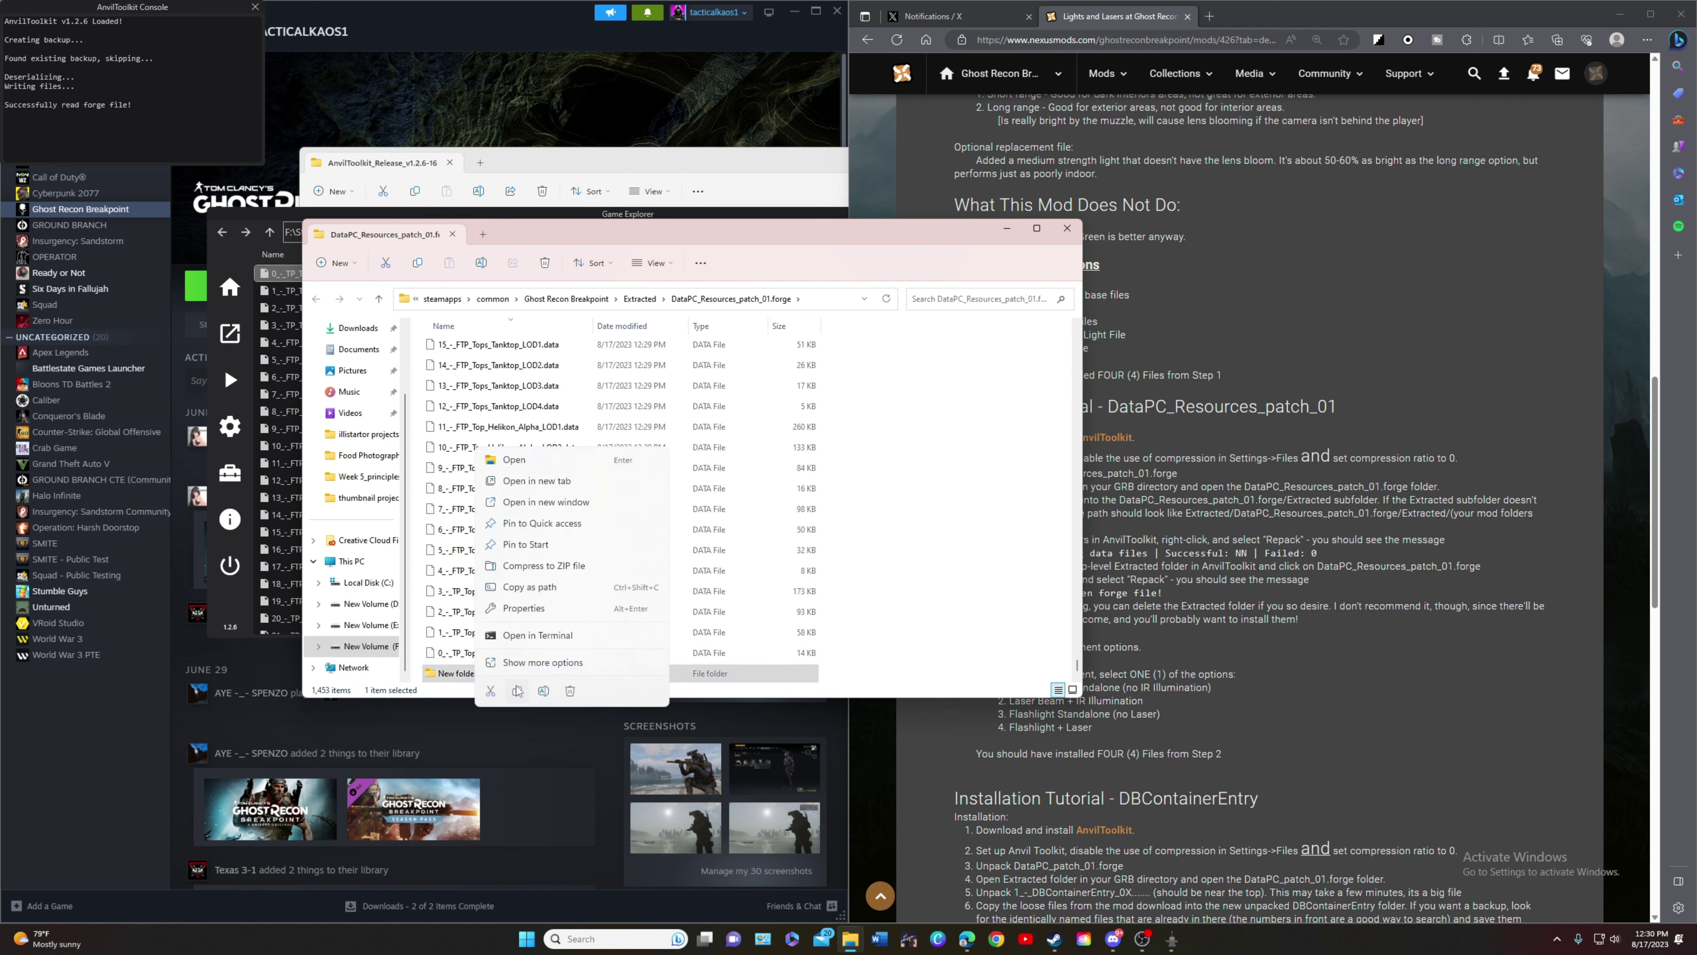
left_click(543, 689)
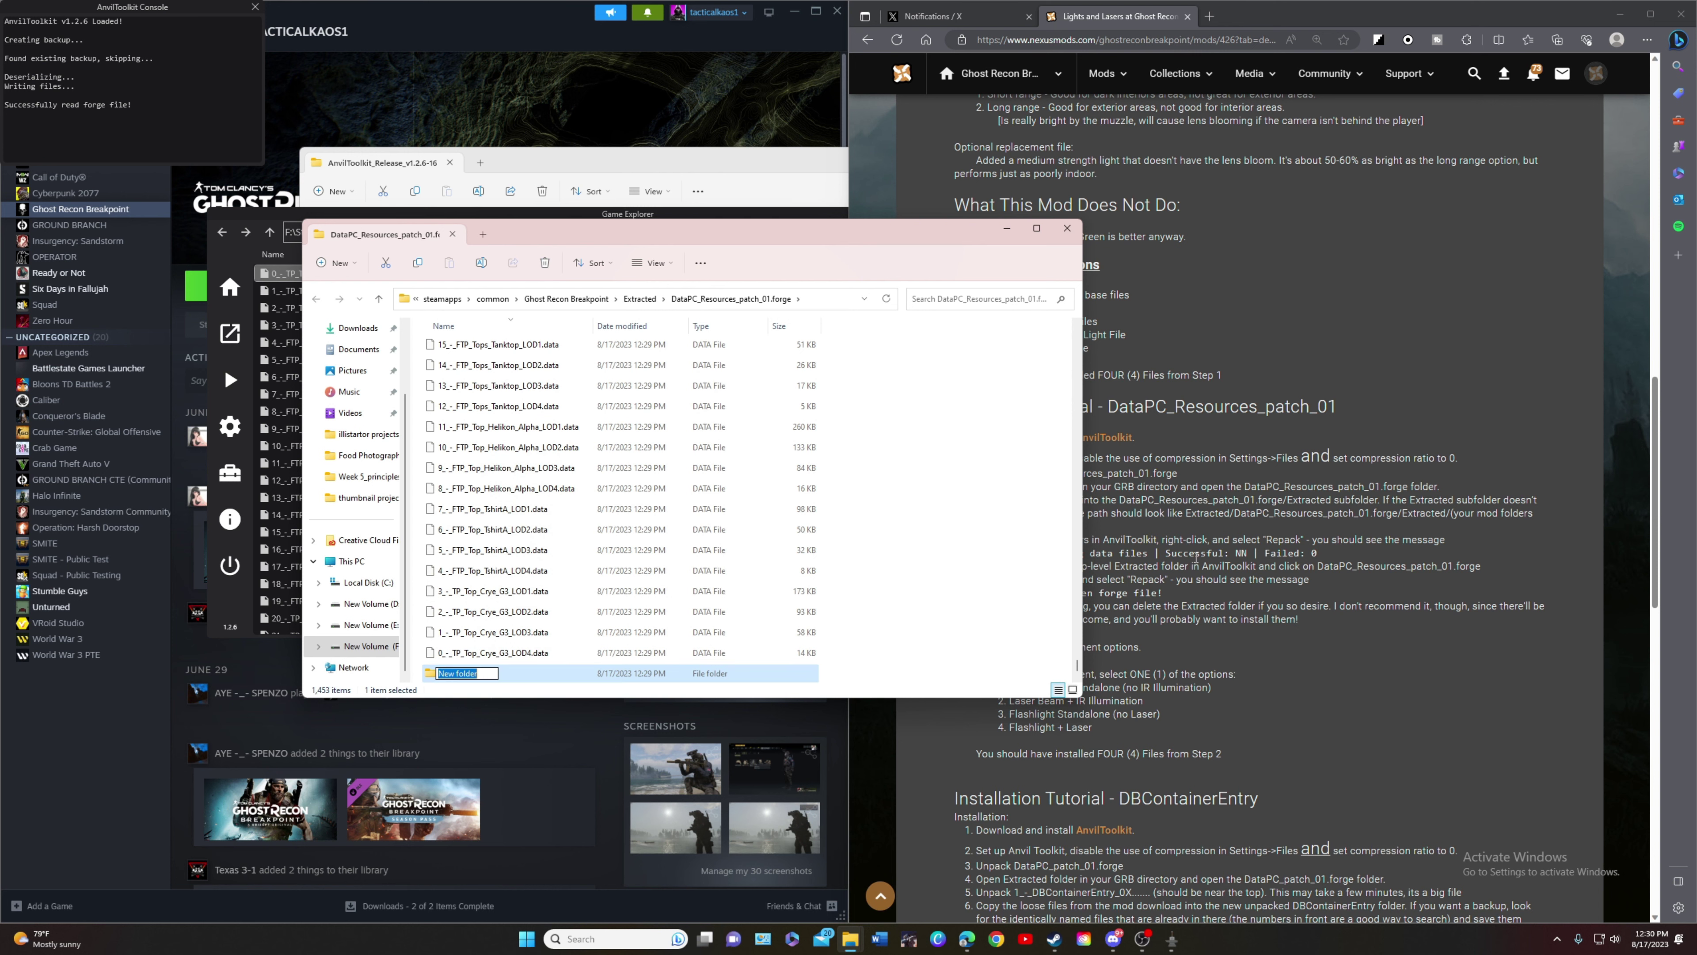
type("Extracted")
key("Return")
mouse_move(850, 941)
left_click(861, 903)
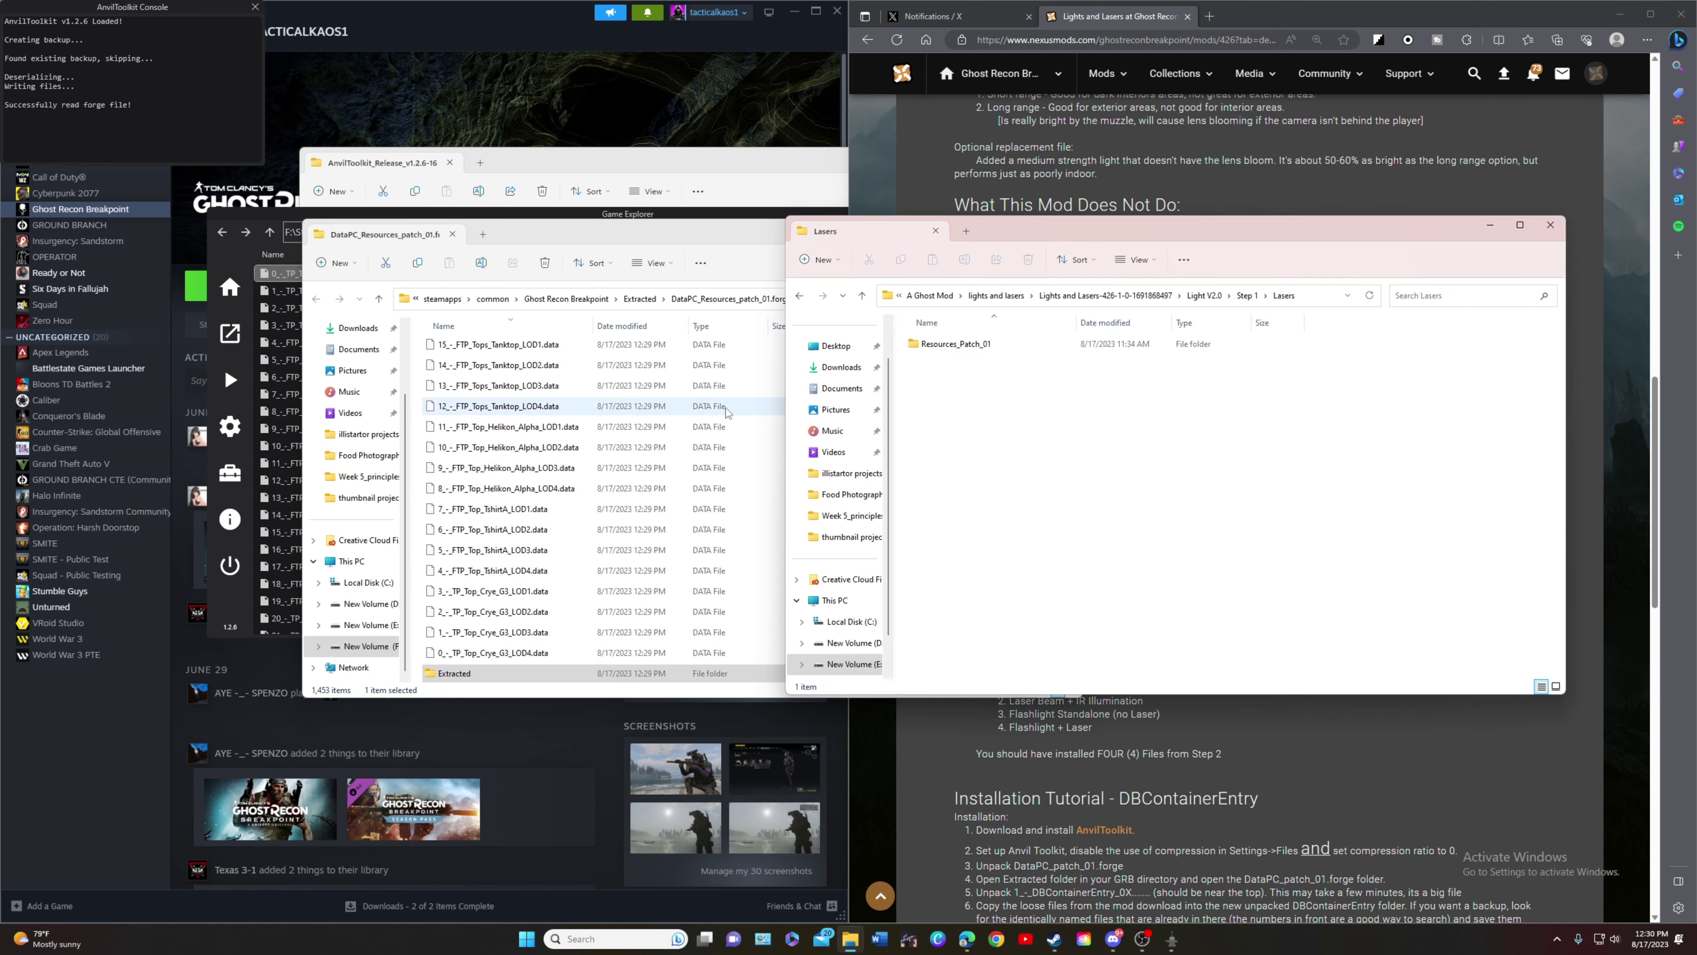
- Copy both LaserBeam entity folders from Resources_Patch_01 into the empty Extracted folder
double_click(963, 344)
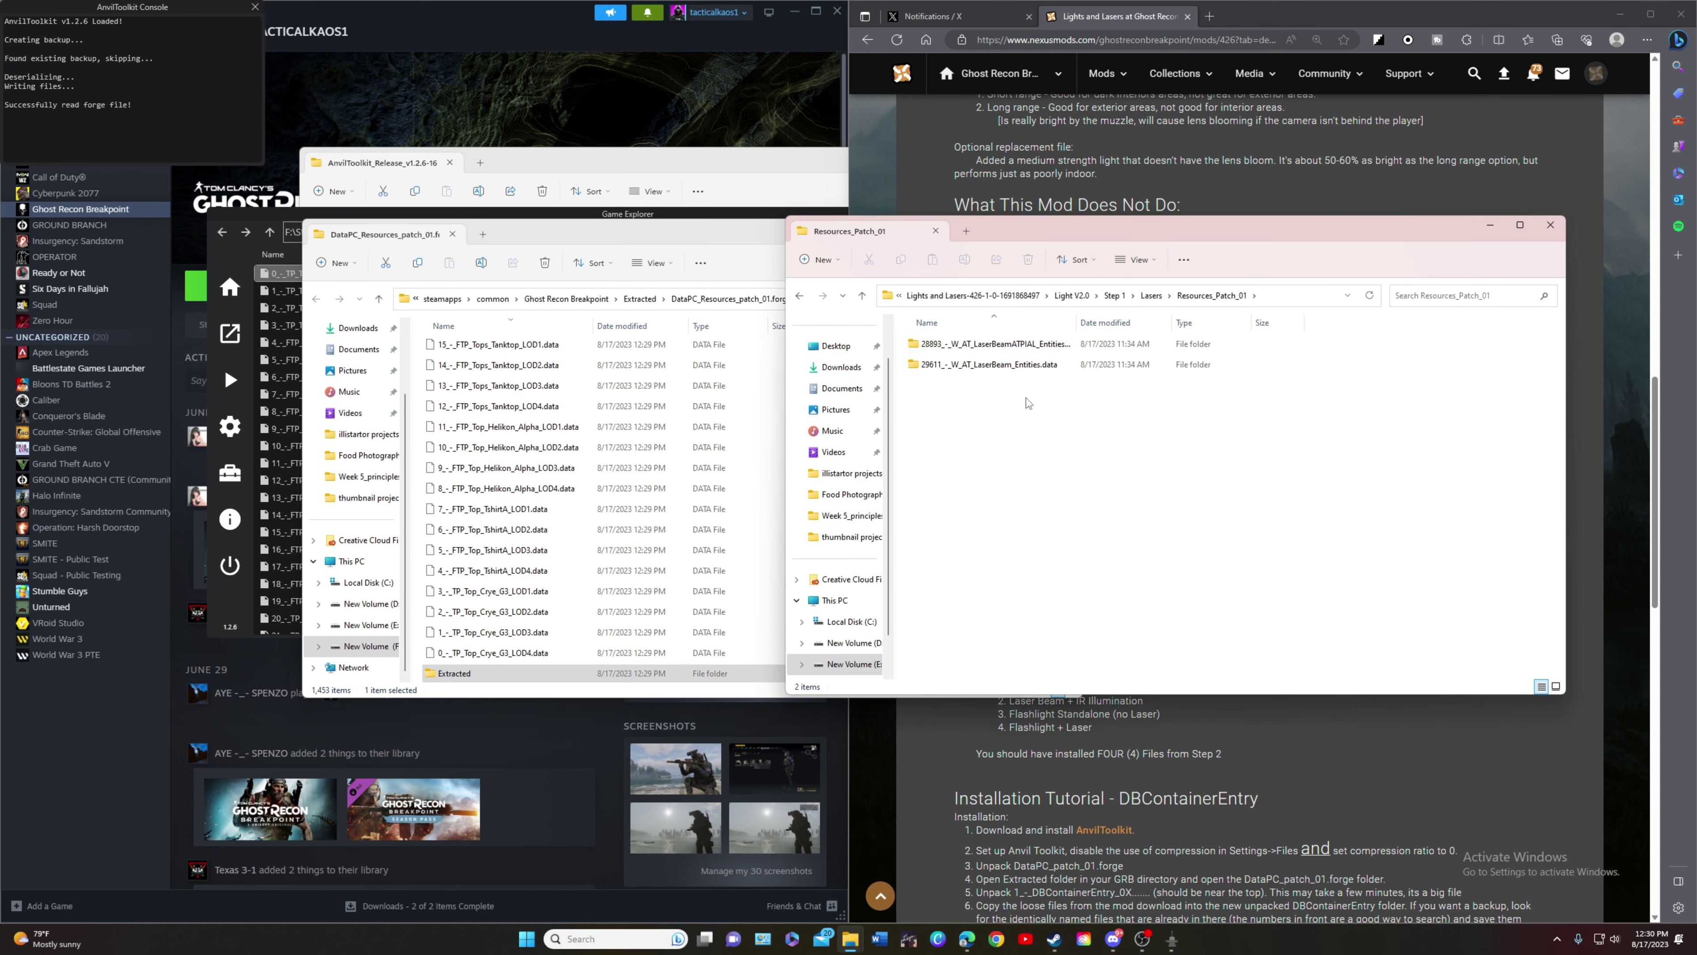
left_click_drag(641, 231, 381, 196)
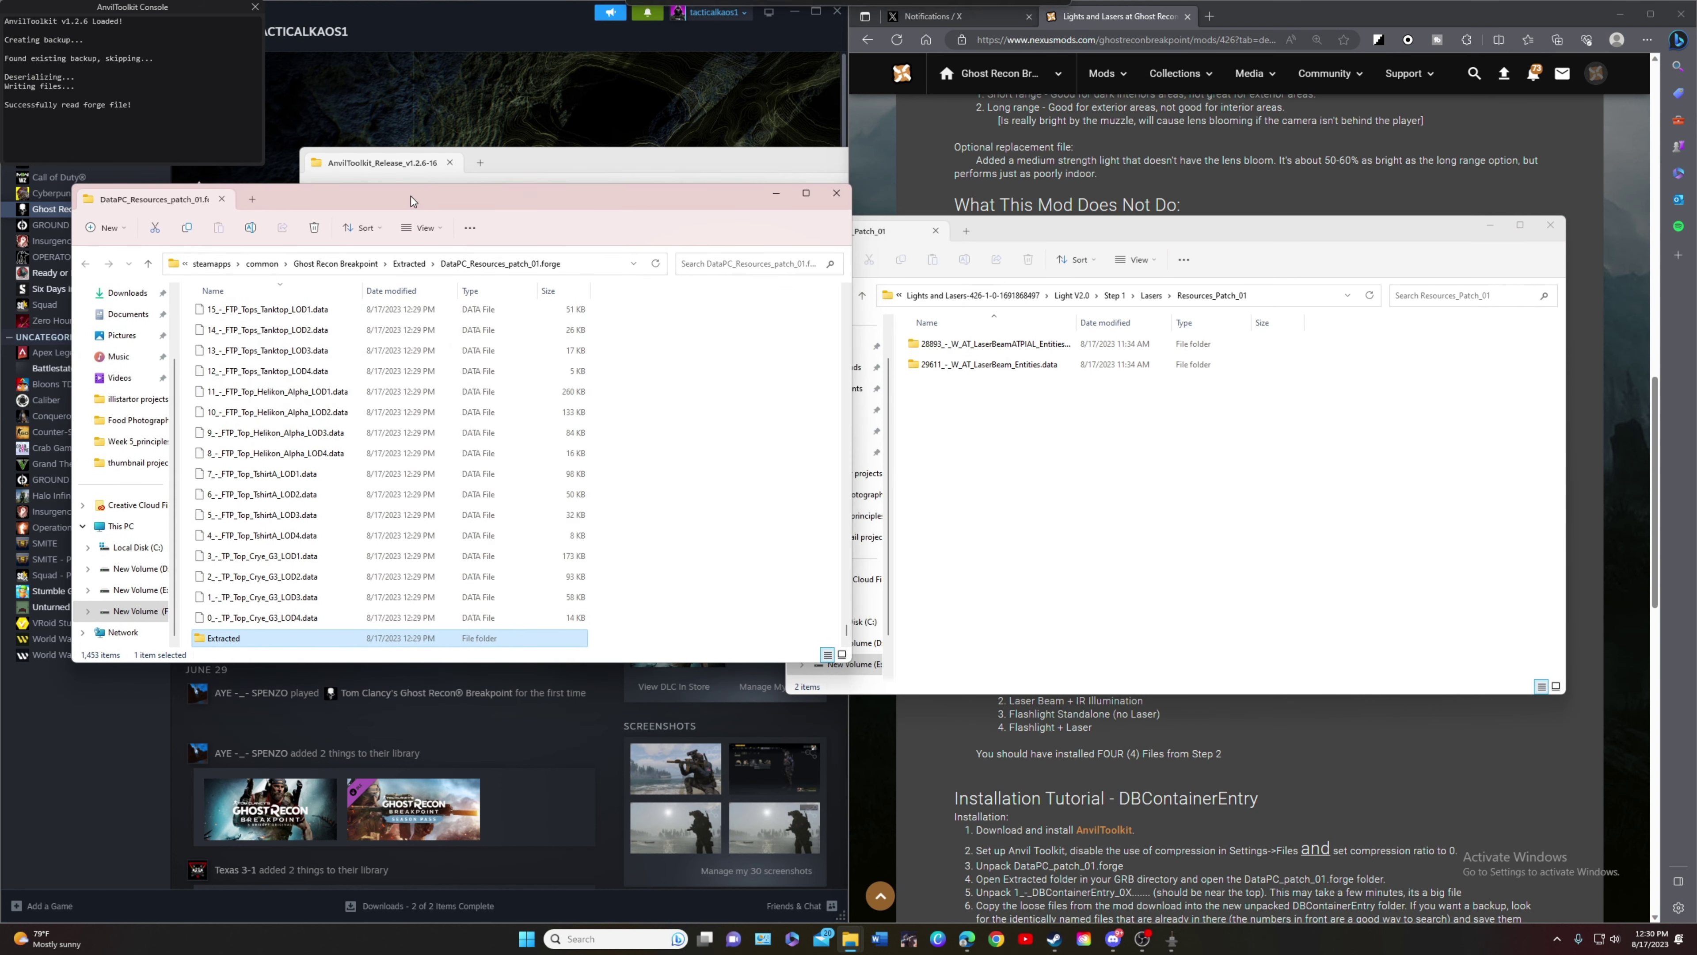
double_click(297, 638)
left_click_drag(1278, 385, 402, 376)
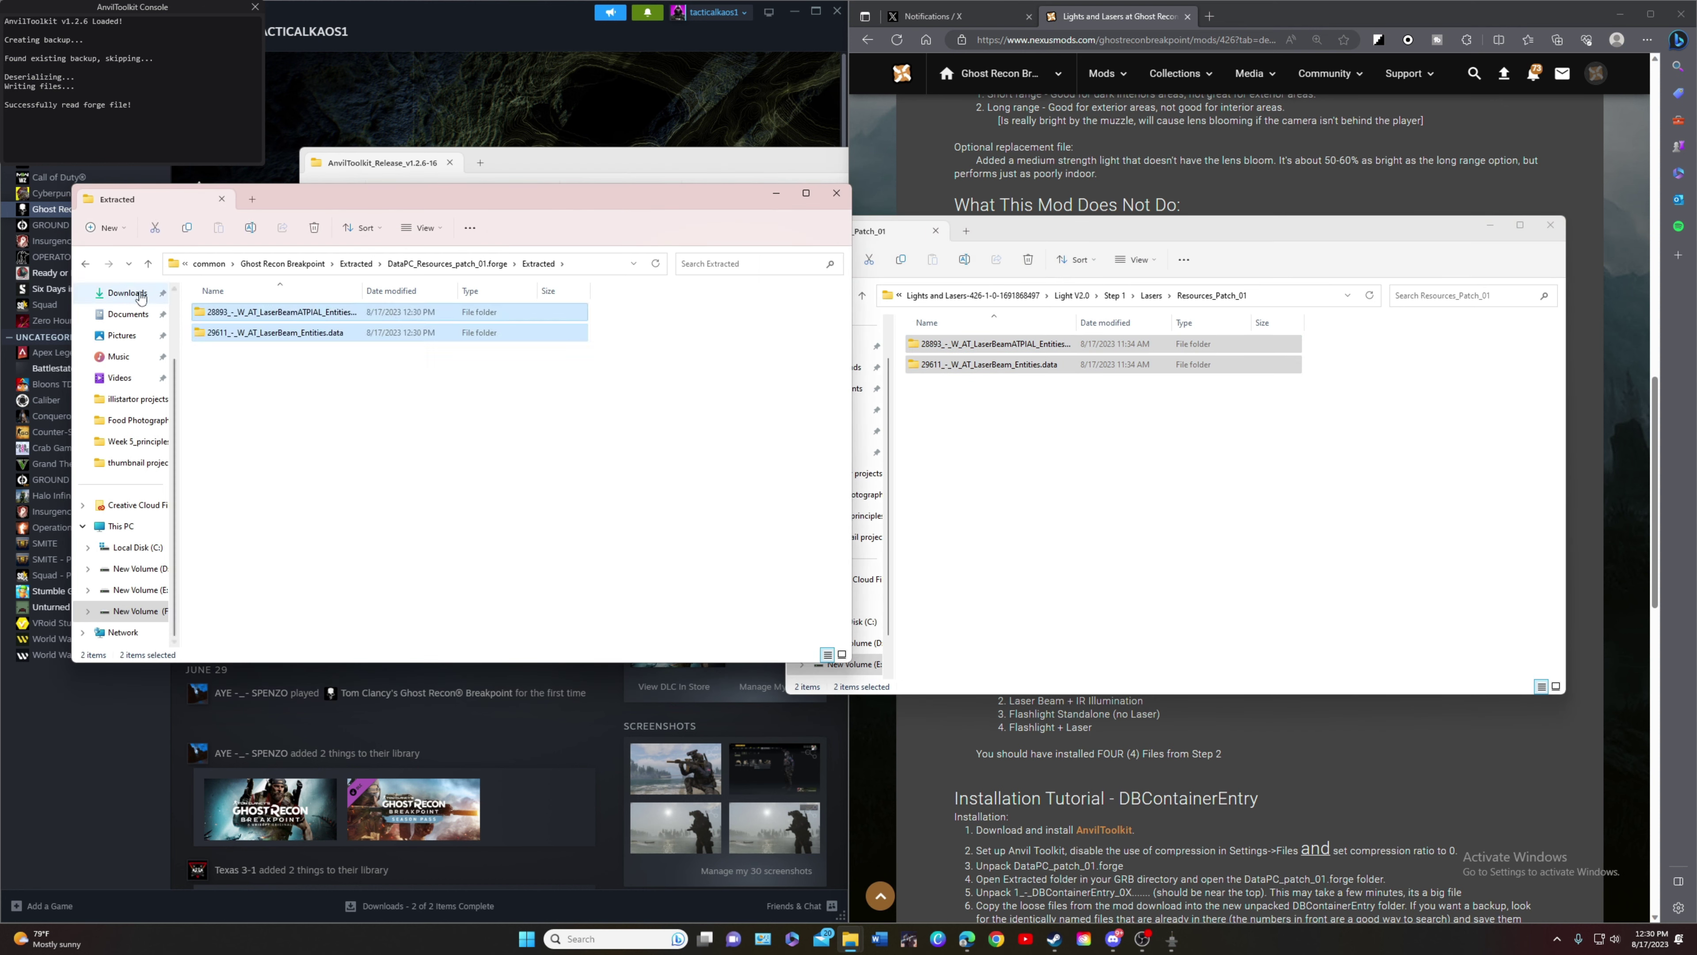
left_click(662, 268)
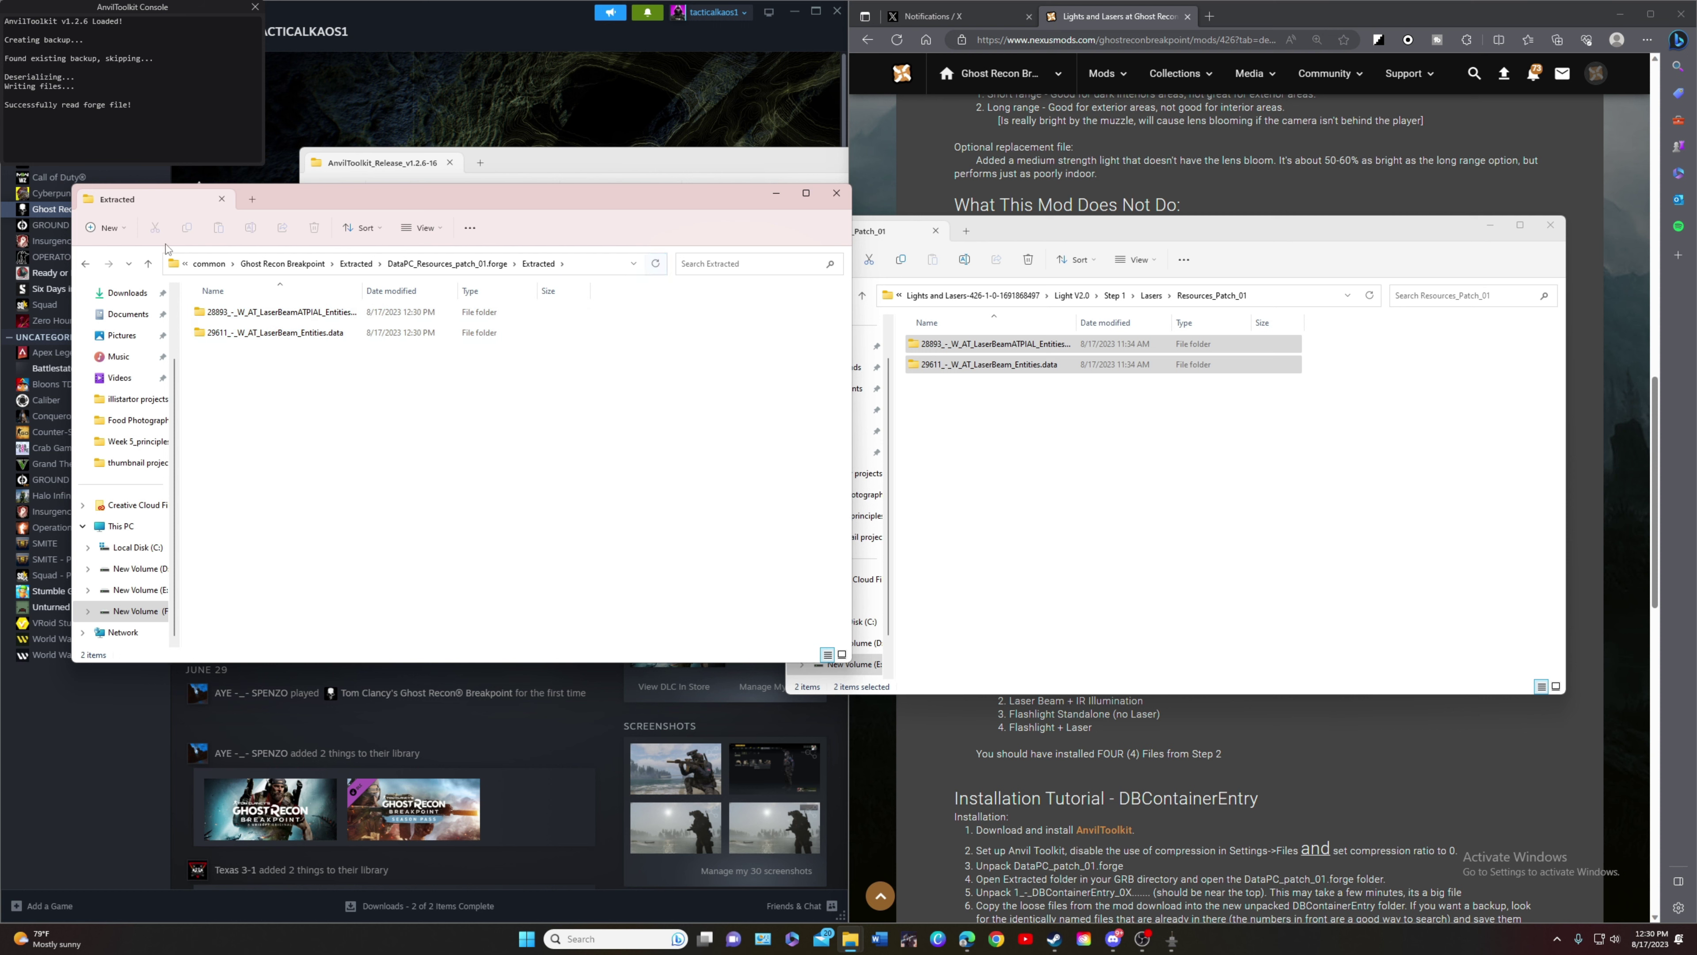
- Go back up through the forge folder to the Ghost Recon Breakpoint install folder
left_click(148, 263)
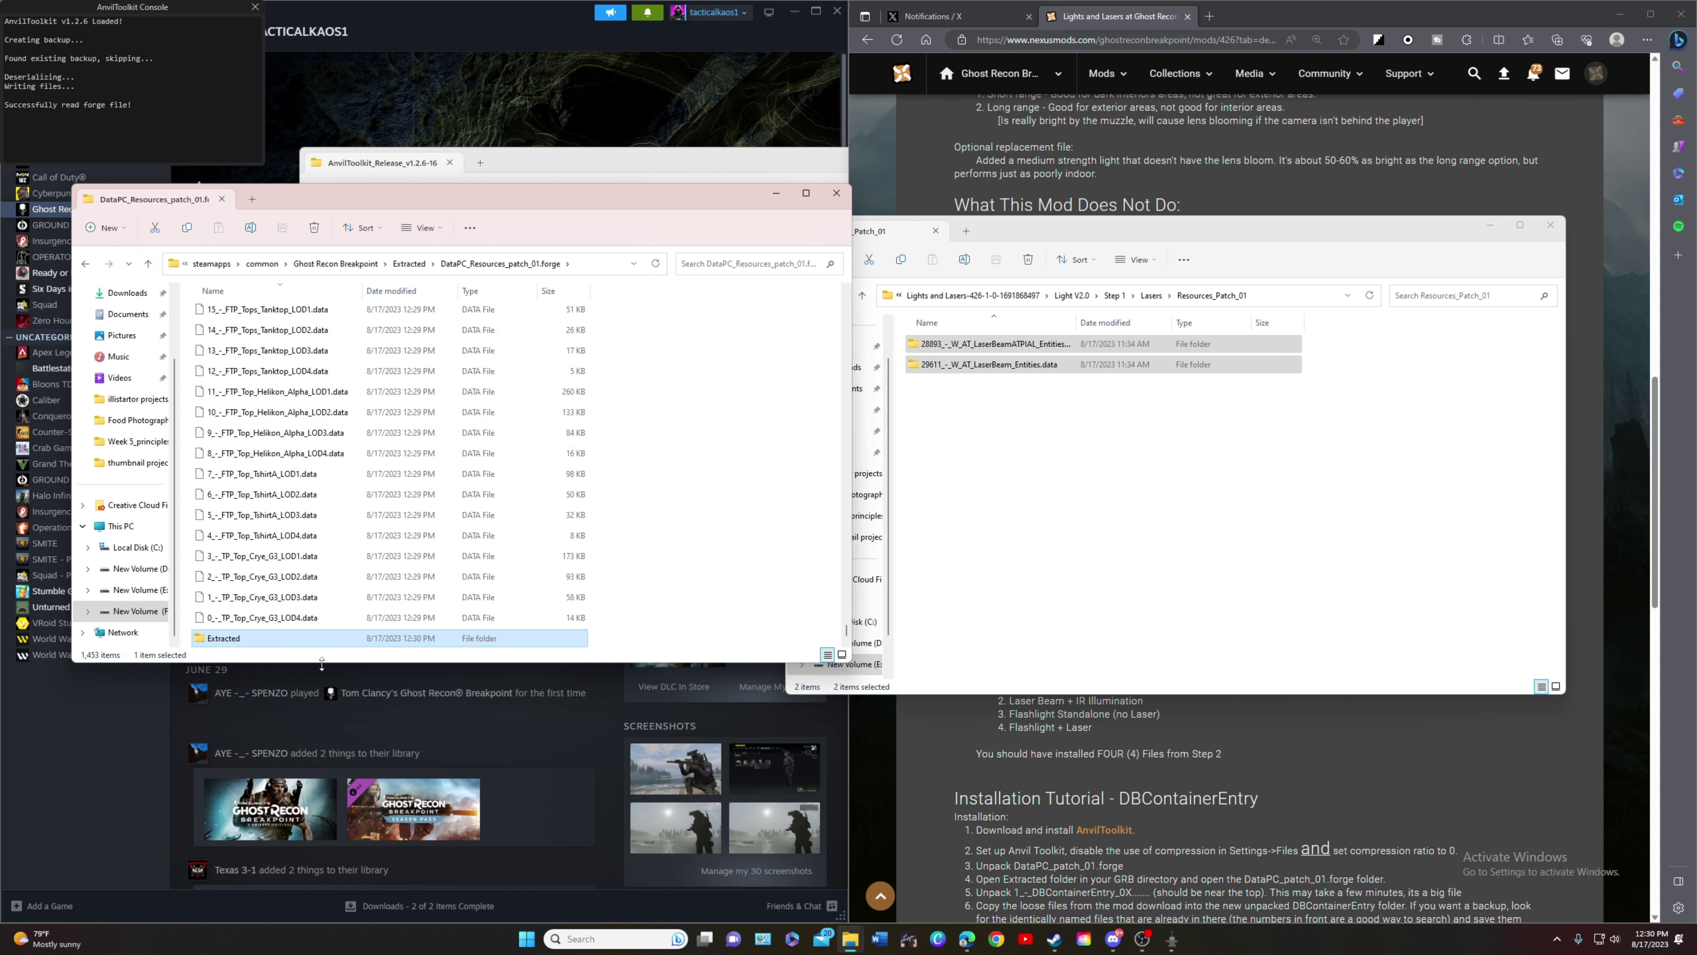
left_click(656, 264)
left_click(148, 264)
left_click(149, 264)
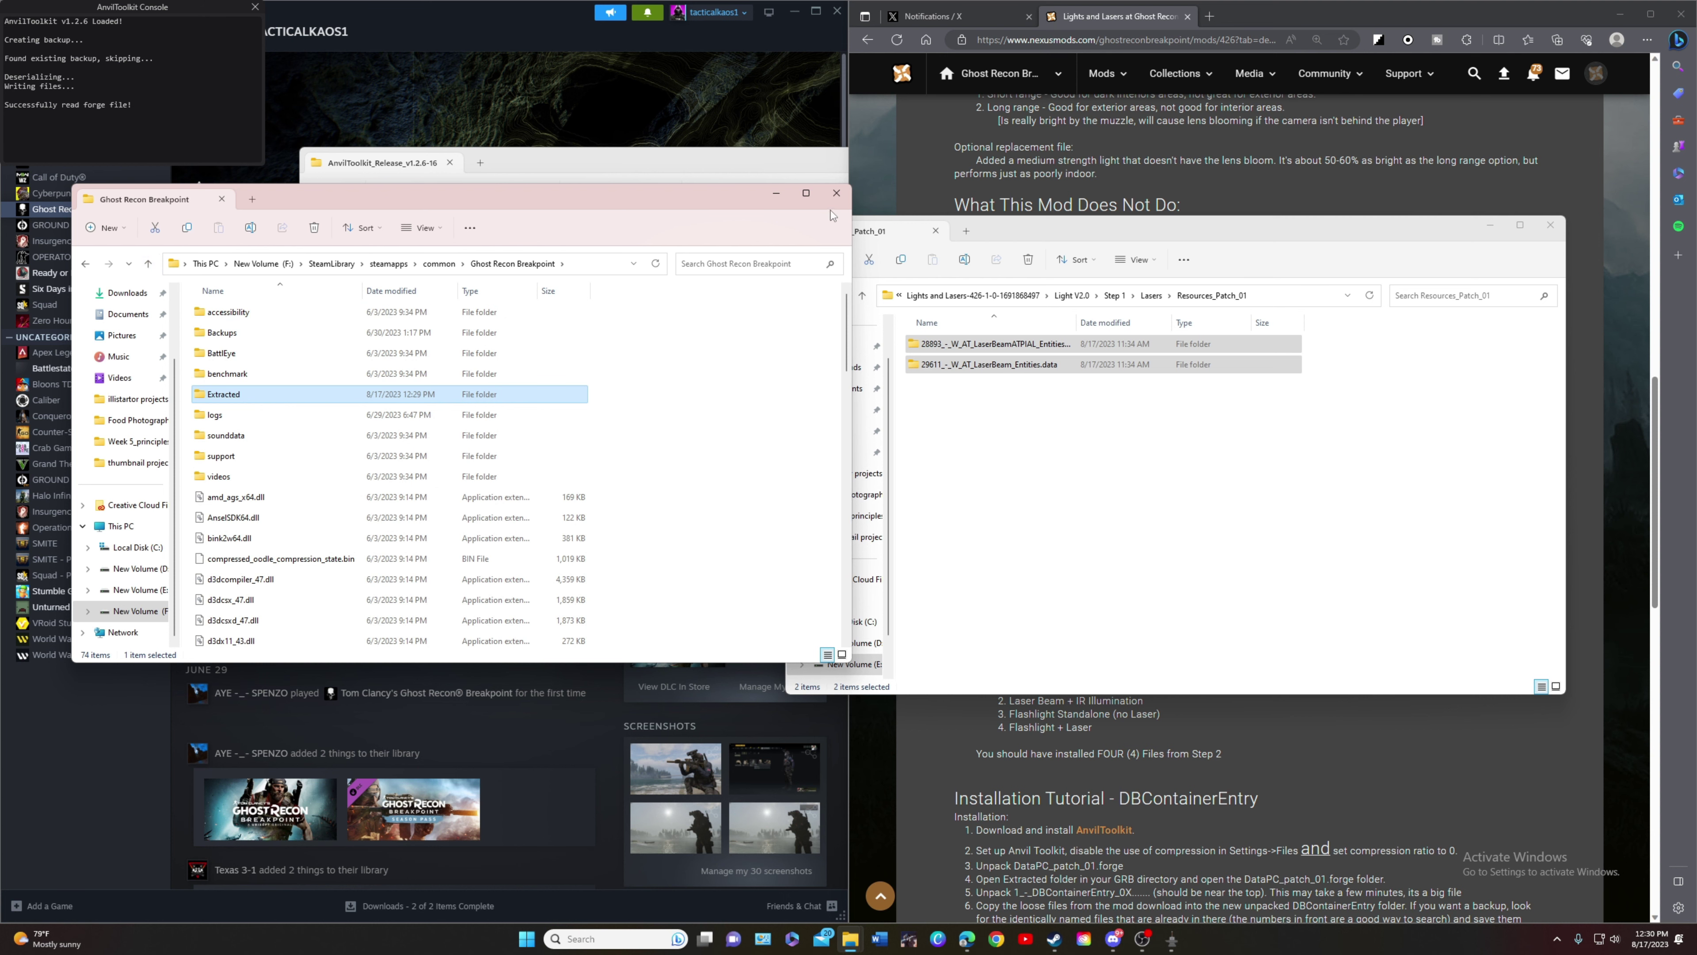
- Minimize the Resources_Patch_01 and toolkit install folder windows so AnvilToolkit's Game Explorer comes forward
left_click(836, 193)
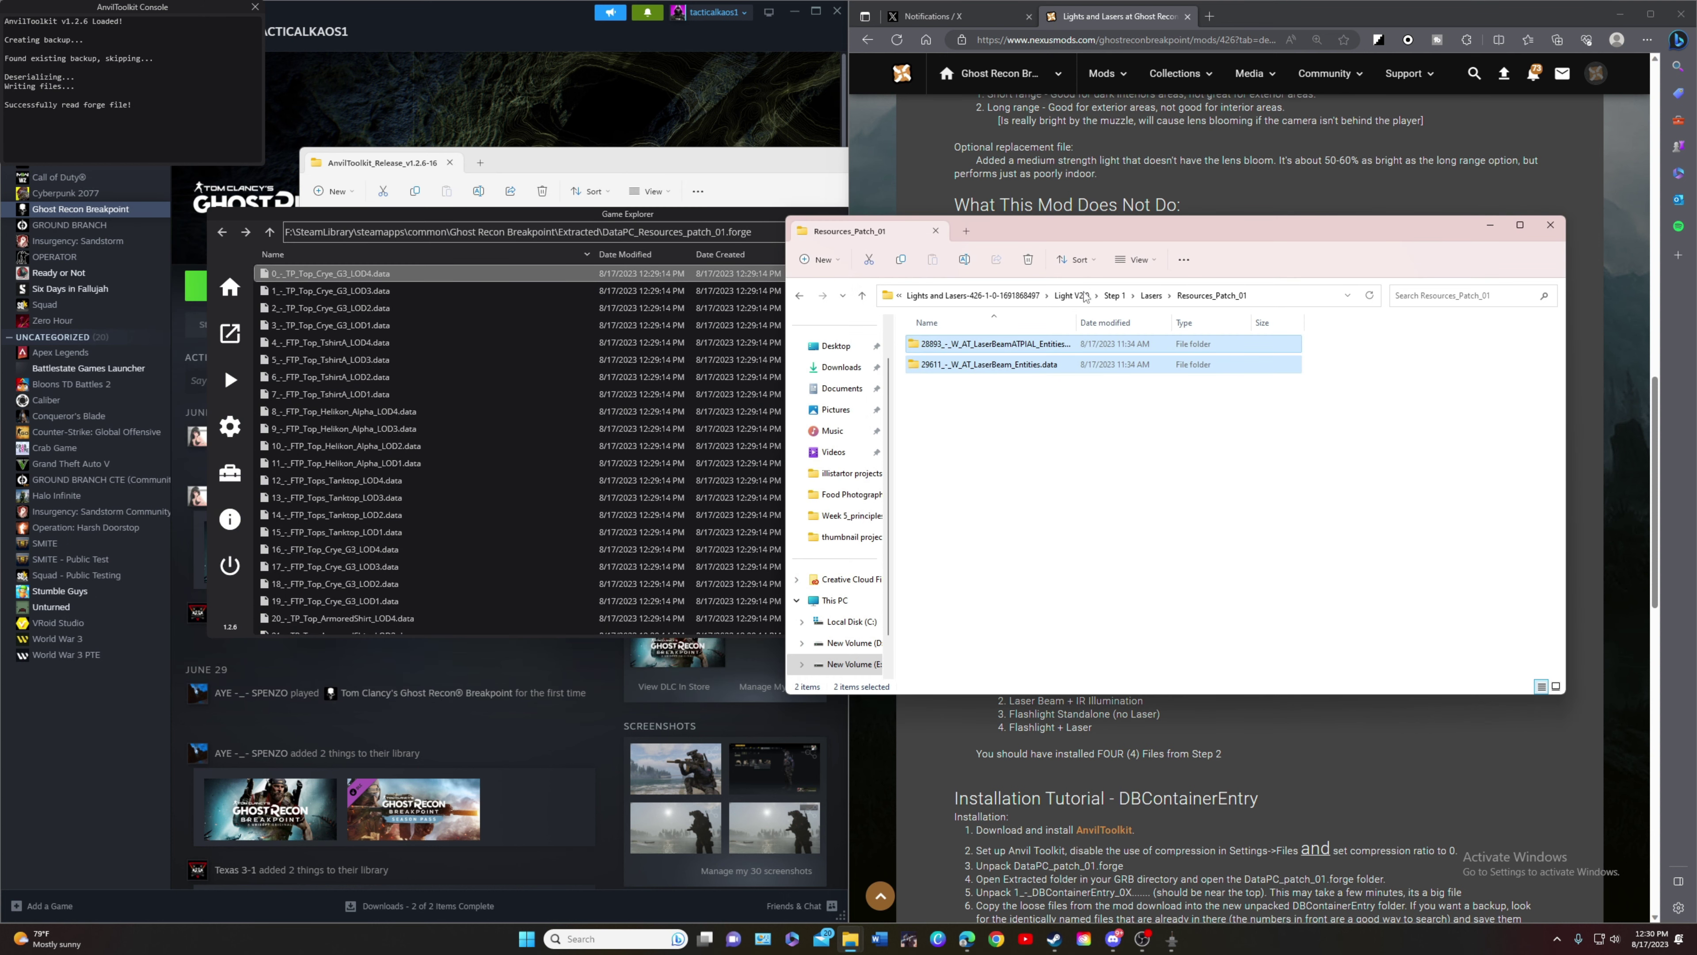
left_click_drag(1420, 232, 1503, 374)
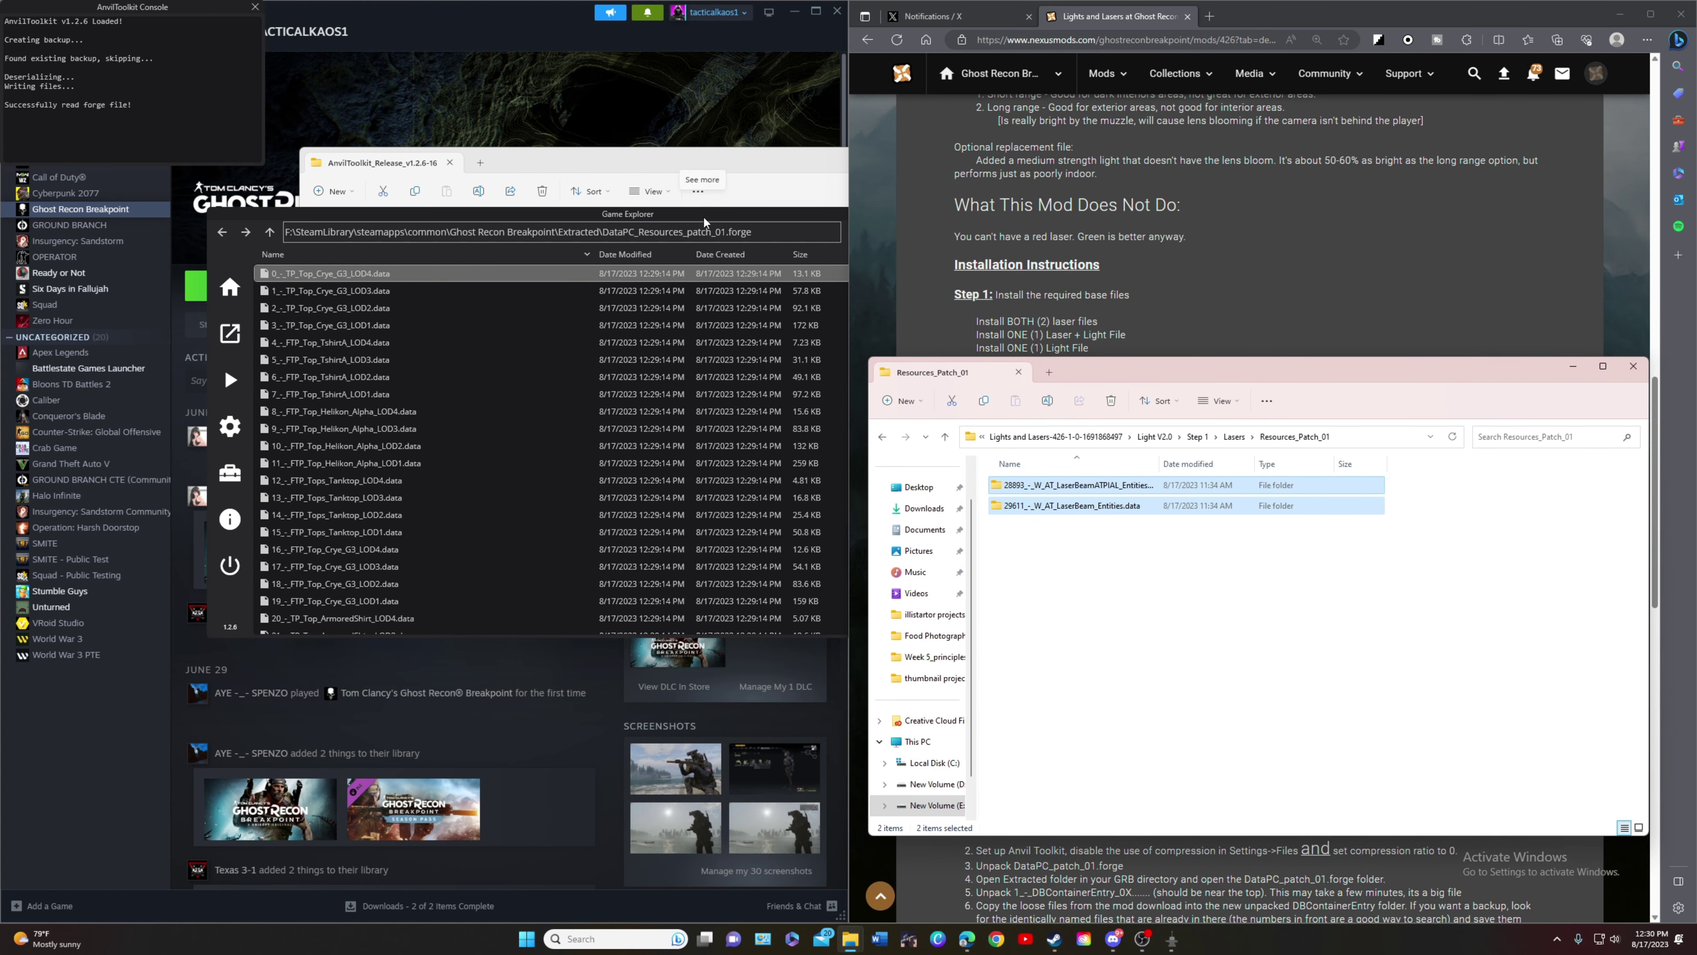
left_click(1573, 366)
left_click(739, 171)
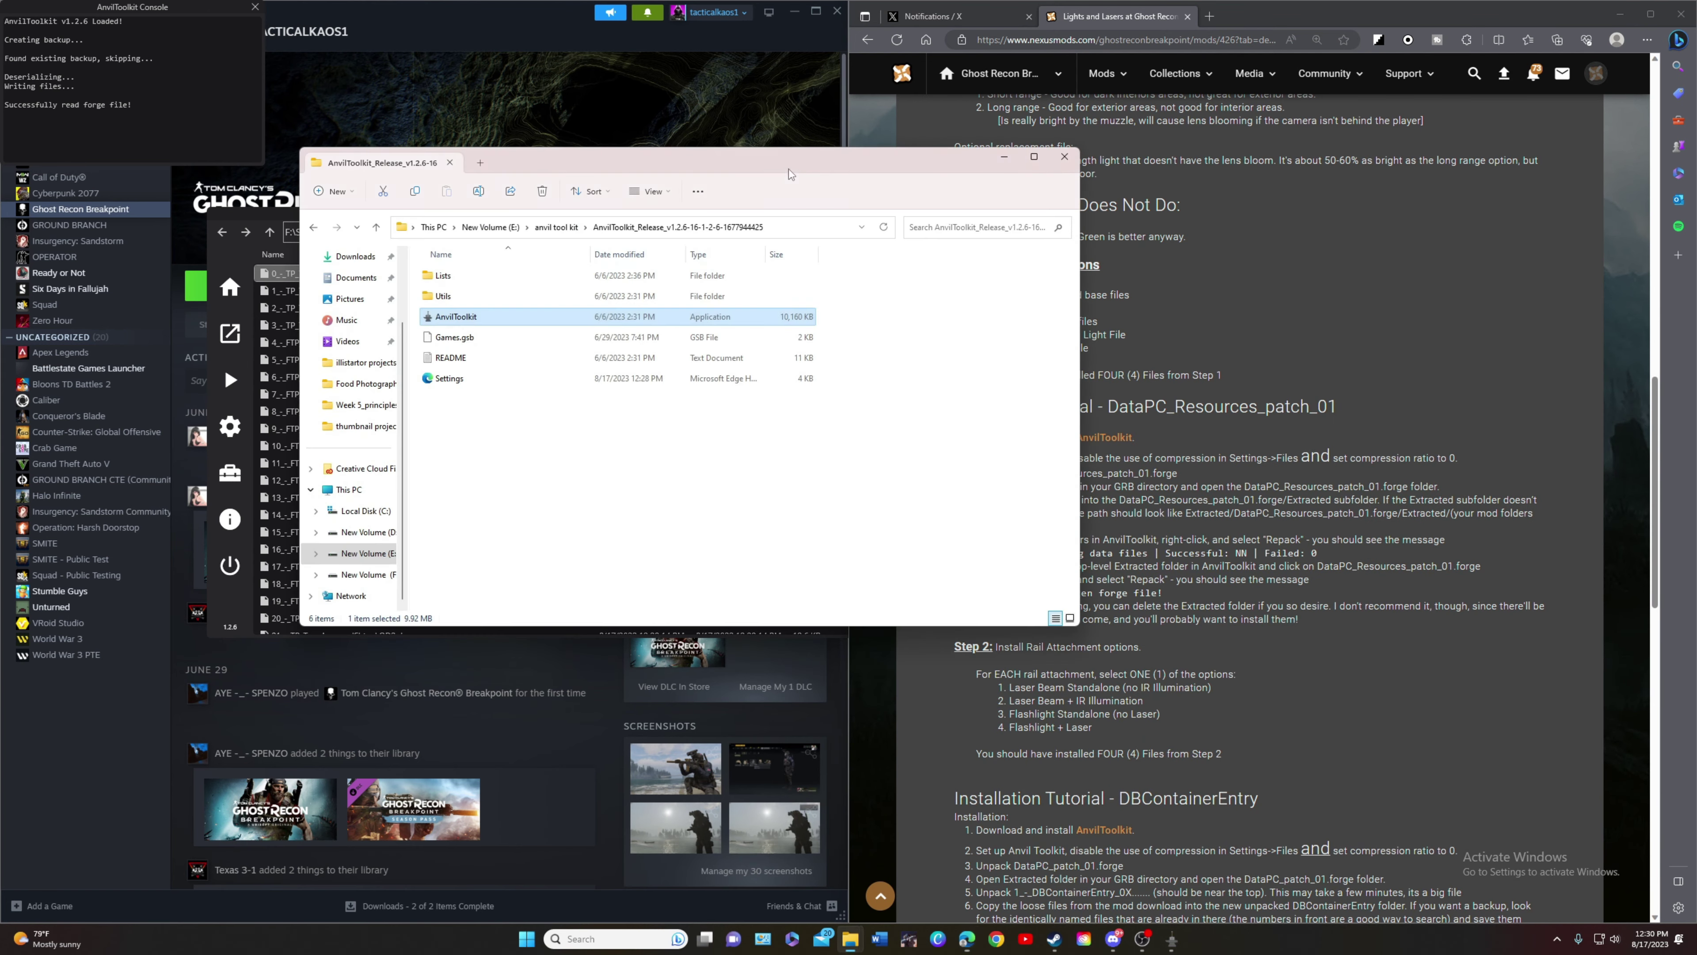
left_click(995, 167)
left_click(729, 215)
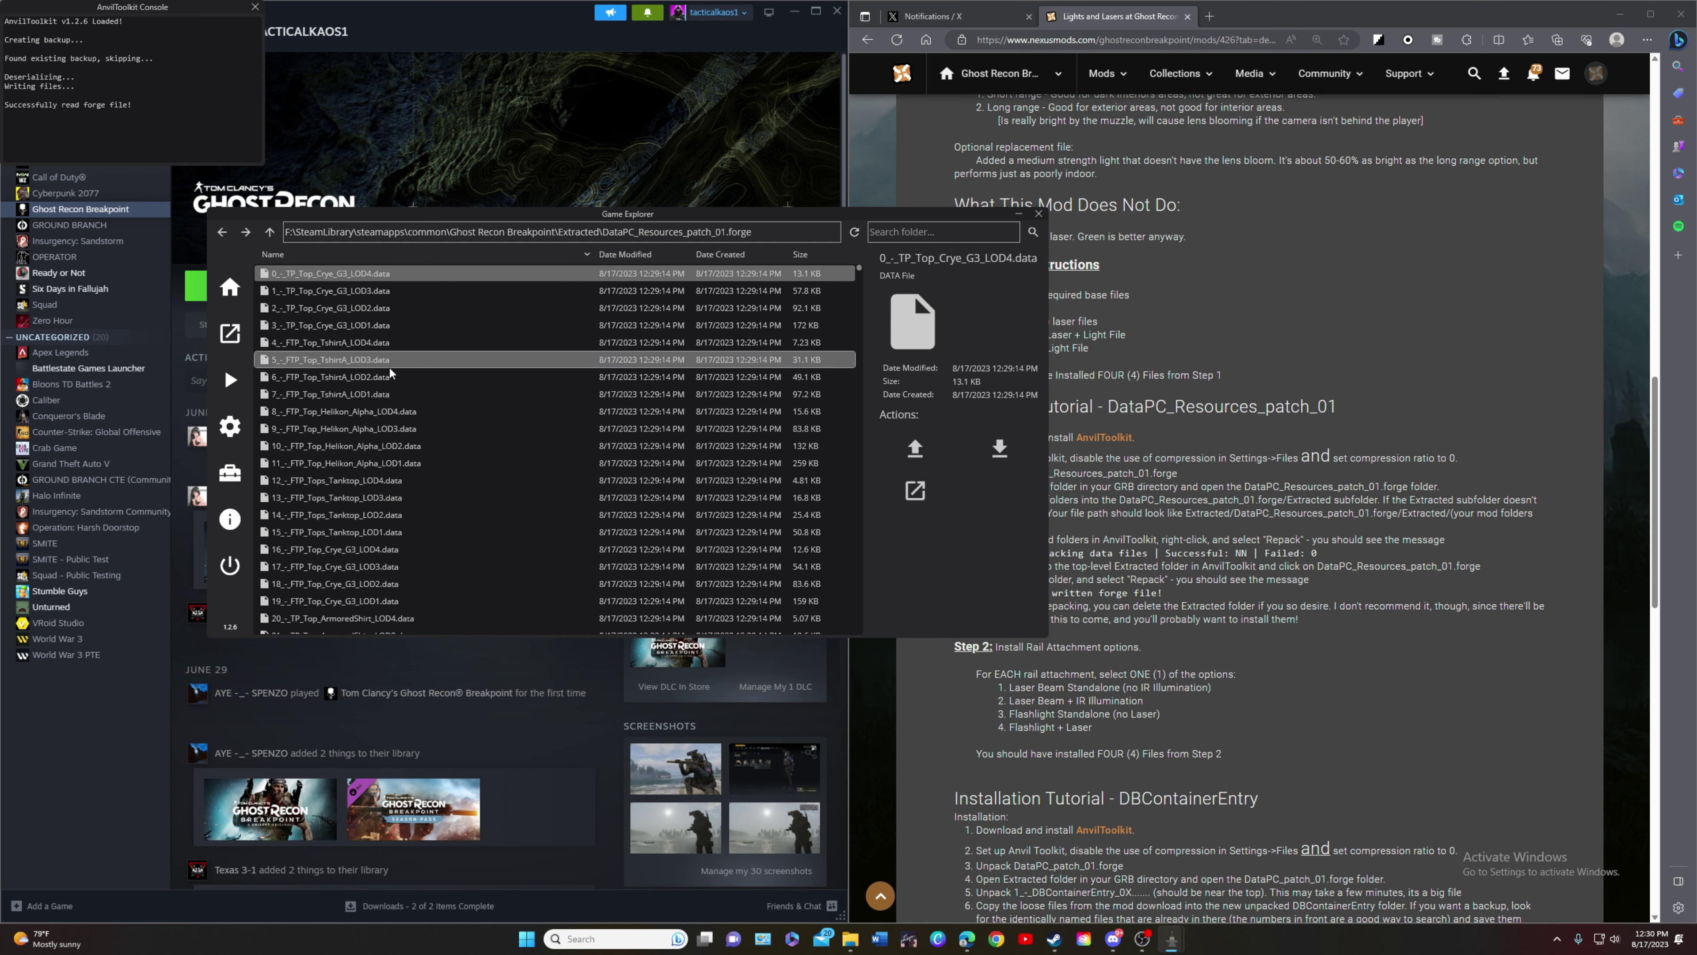
- Repack both LaserBeam folders in Extracted into their data files, then go up two folder levels
left_click(852, 234)
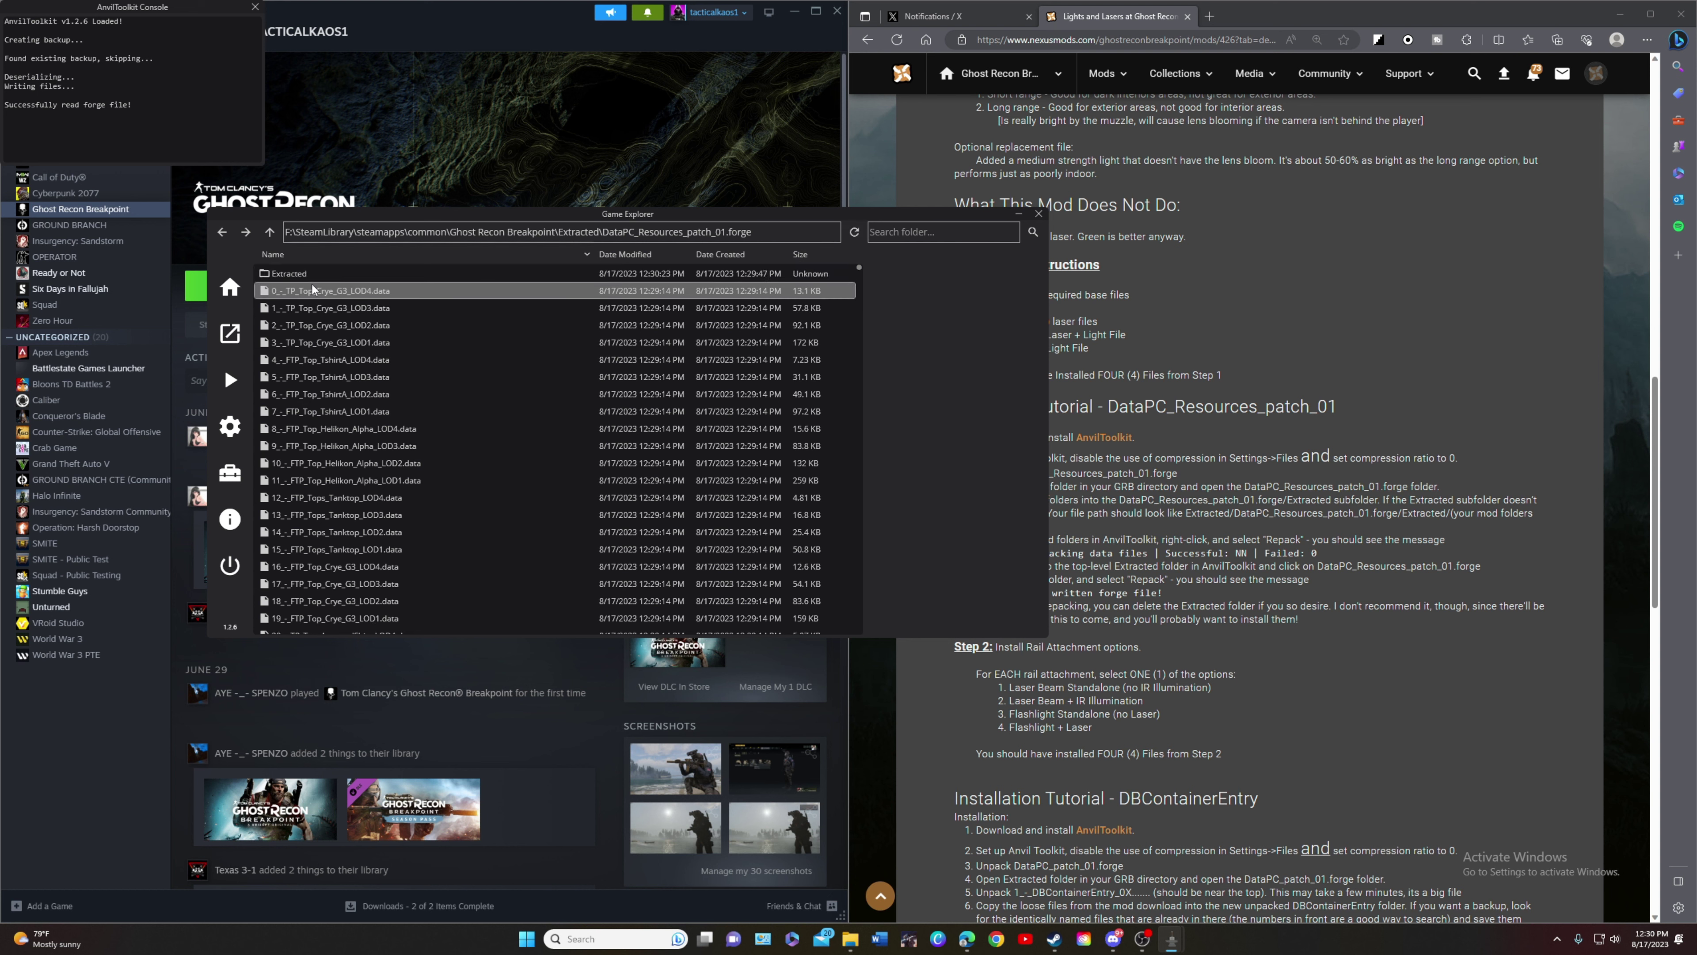
double_click(333, 275)
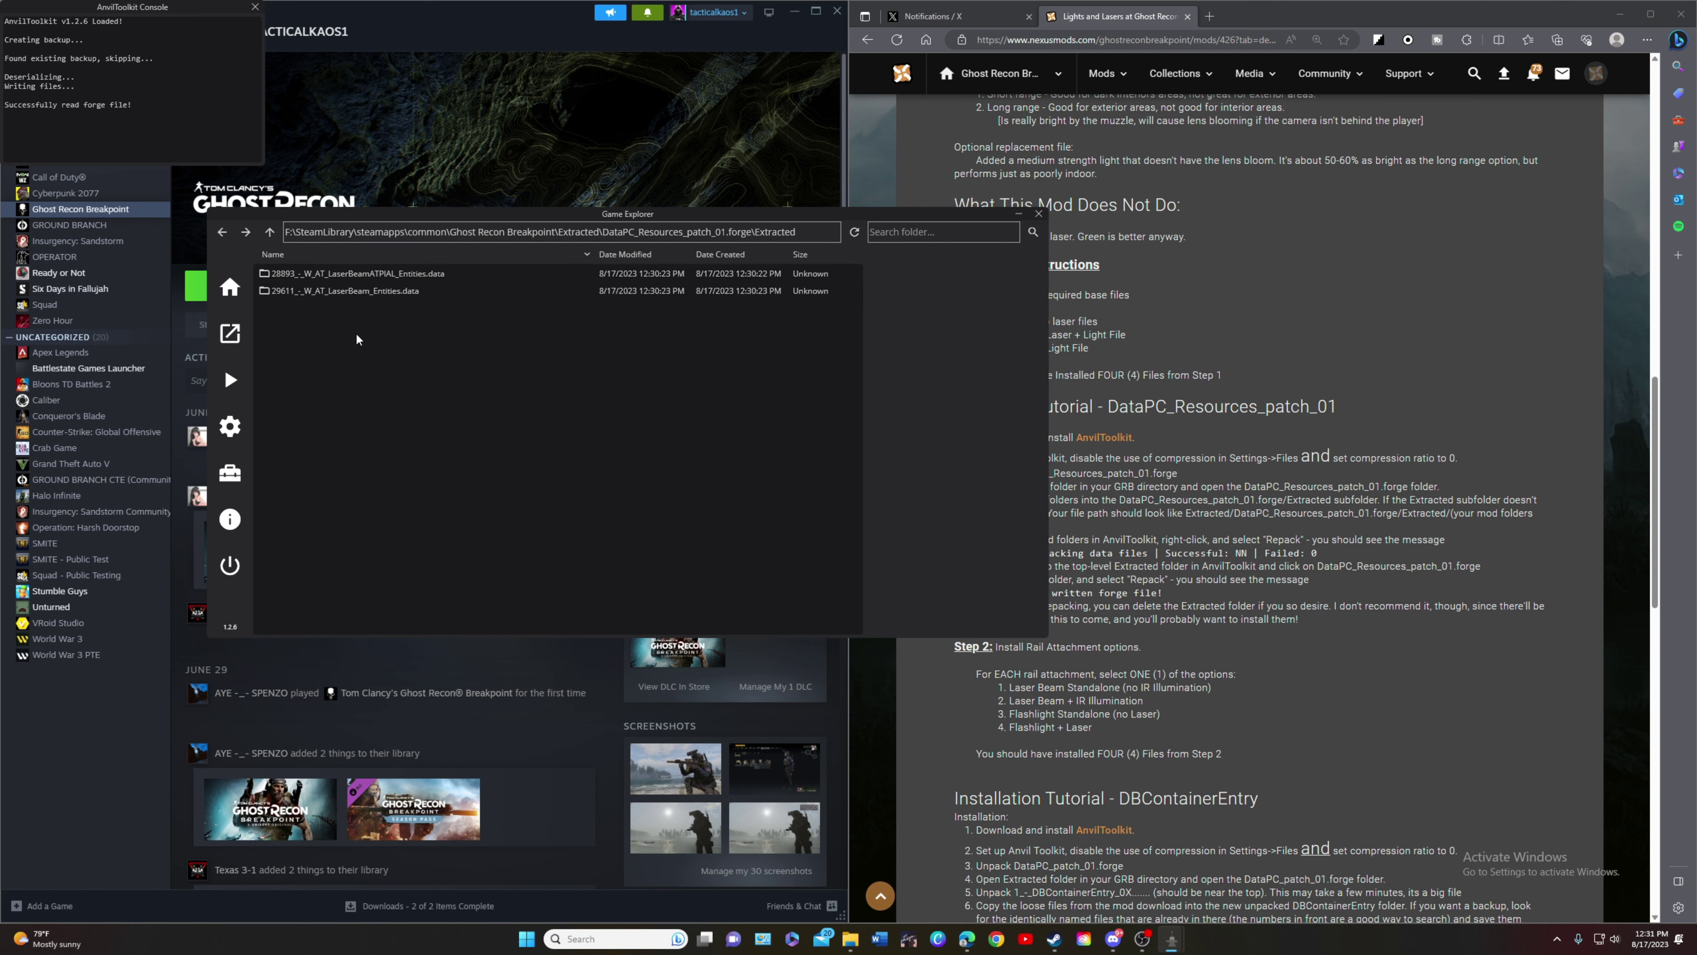
left_click(414, 291)
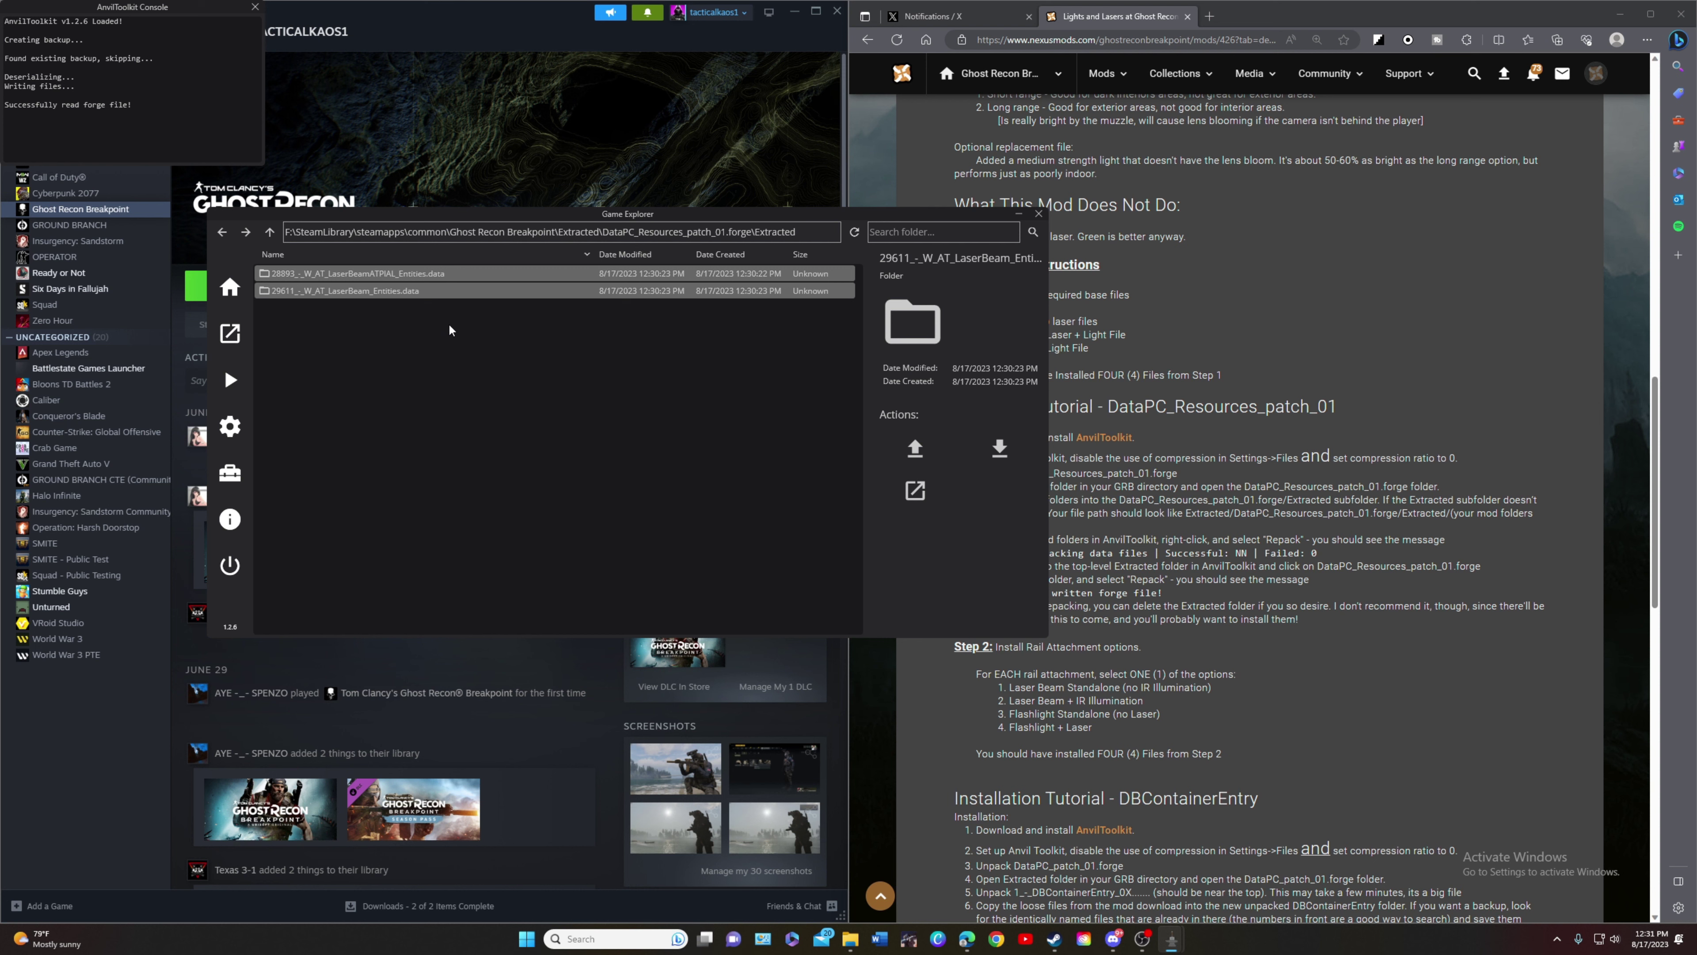
right_click(410, 276)
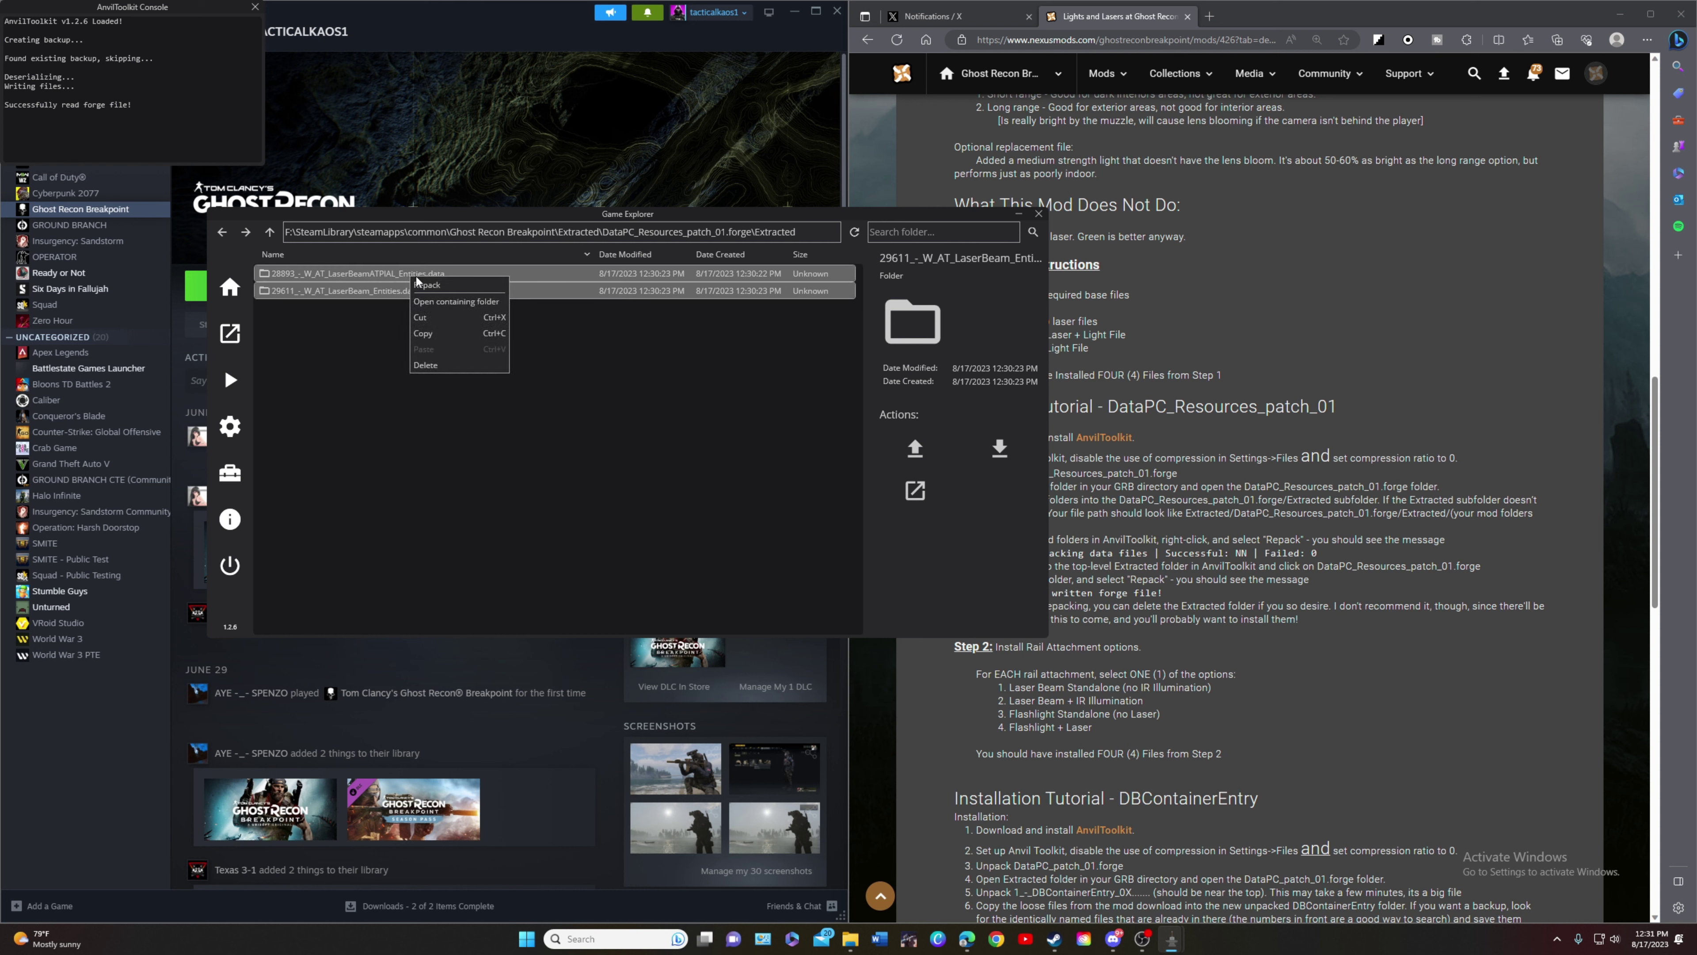
left_click(454, 280)
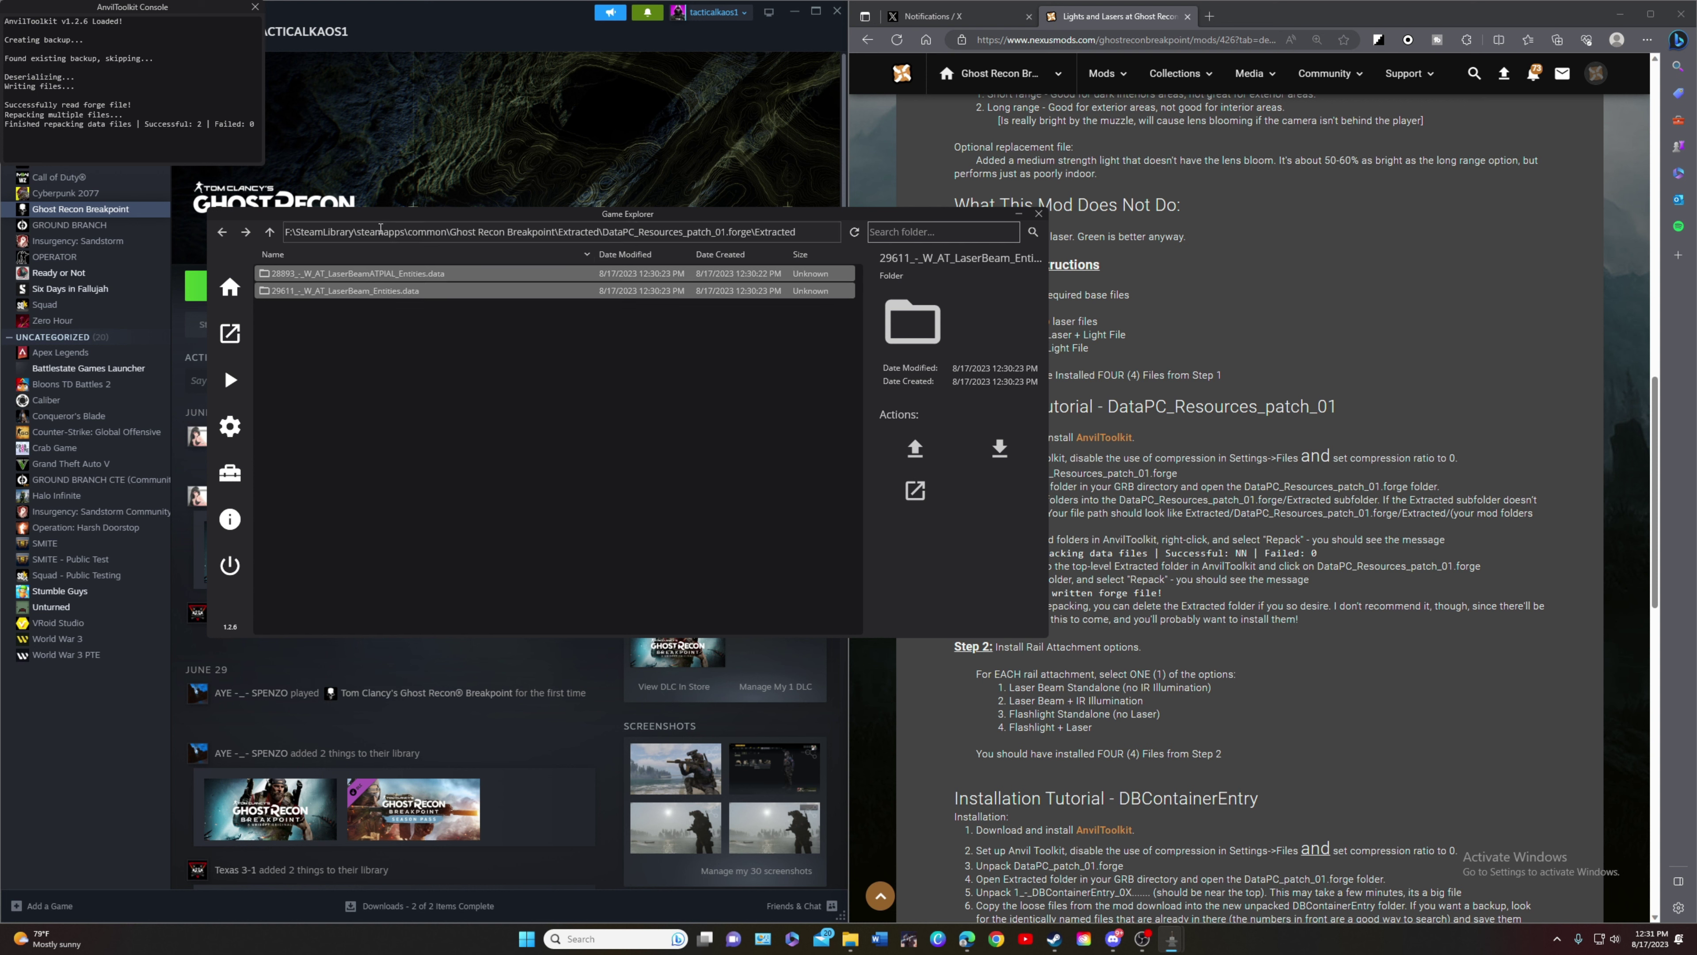
left_click(271, 232)
left_click(270, 232)
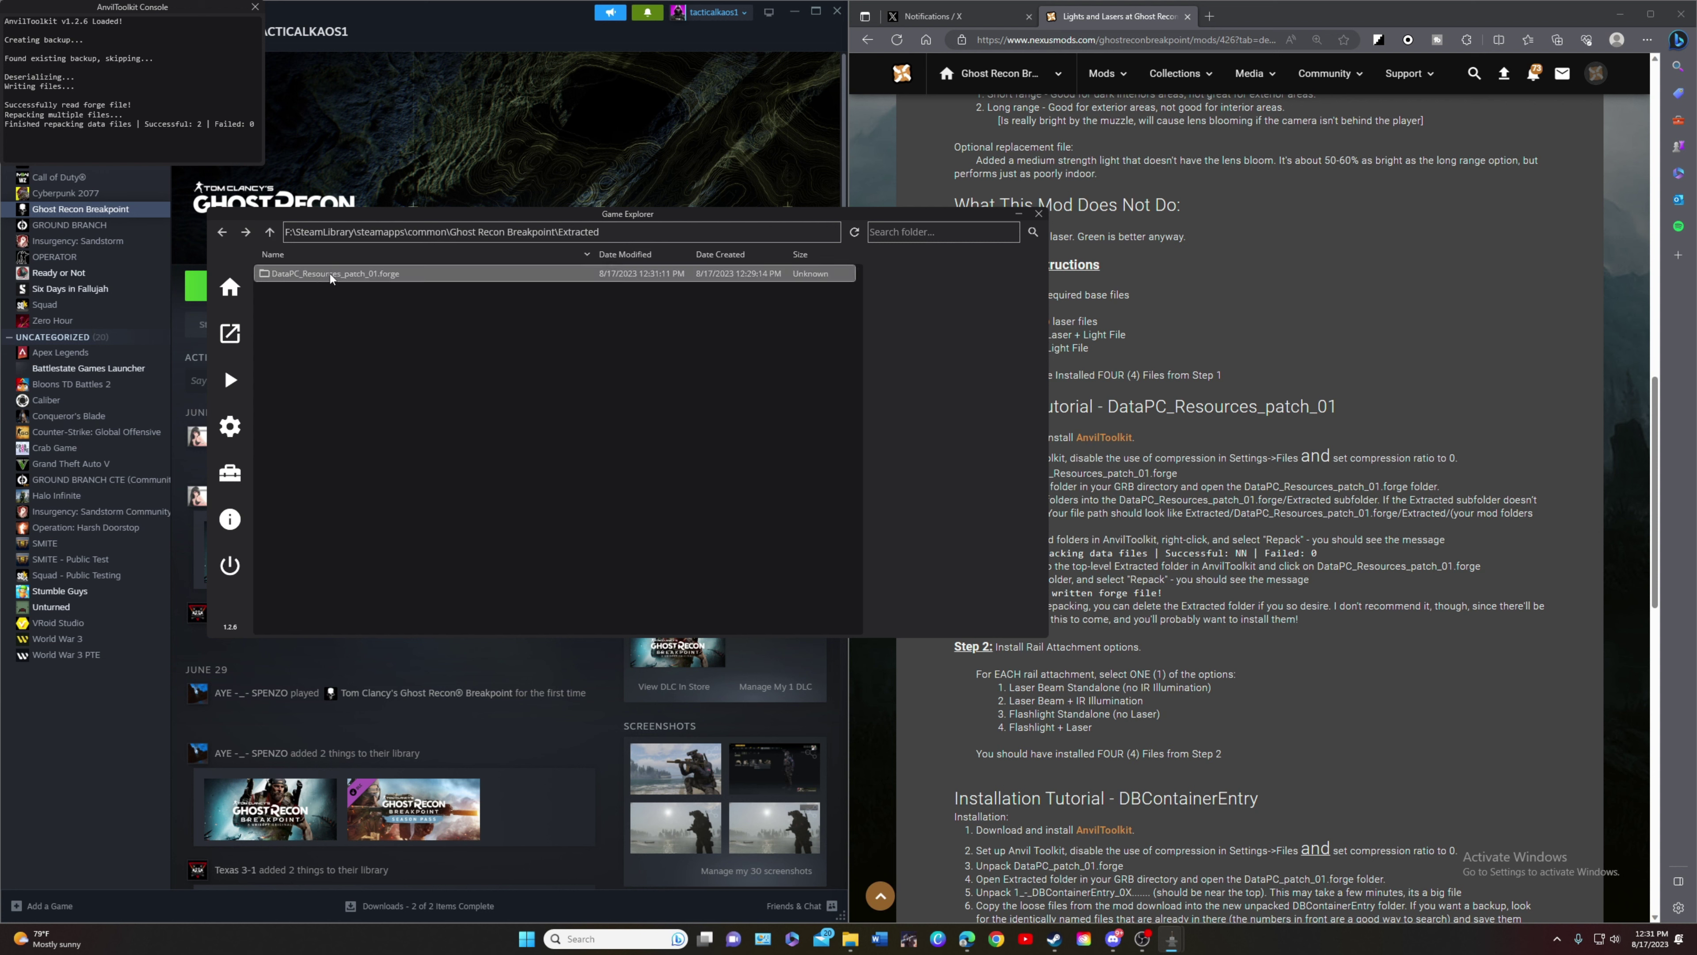
- Repack the DataPC_Resources_patch_01.forge folder into its forge file and return to the game's install folder
right_click(330, 273)
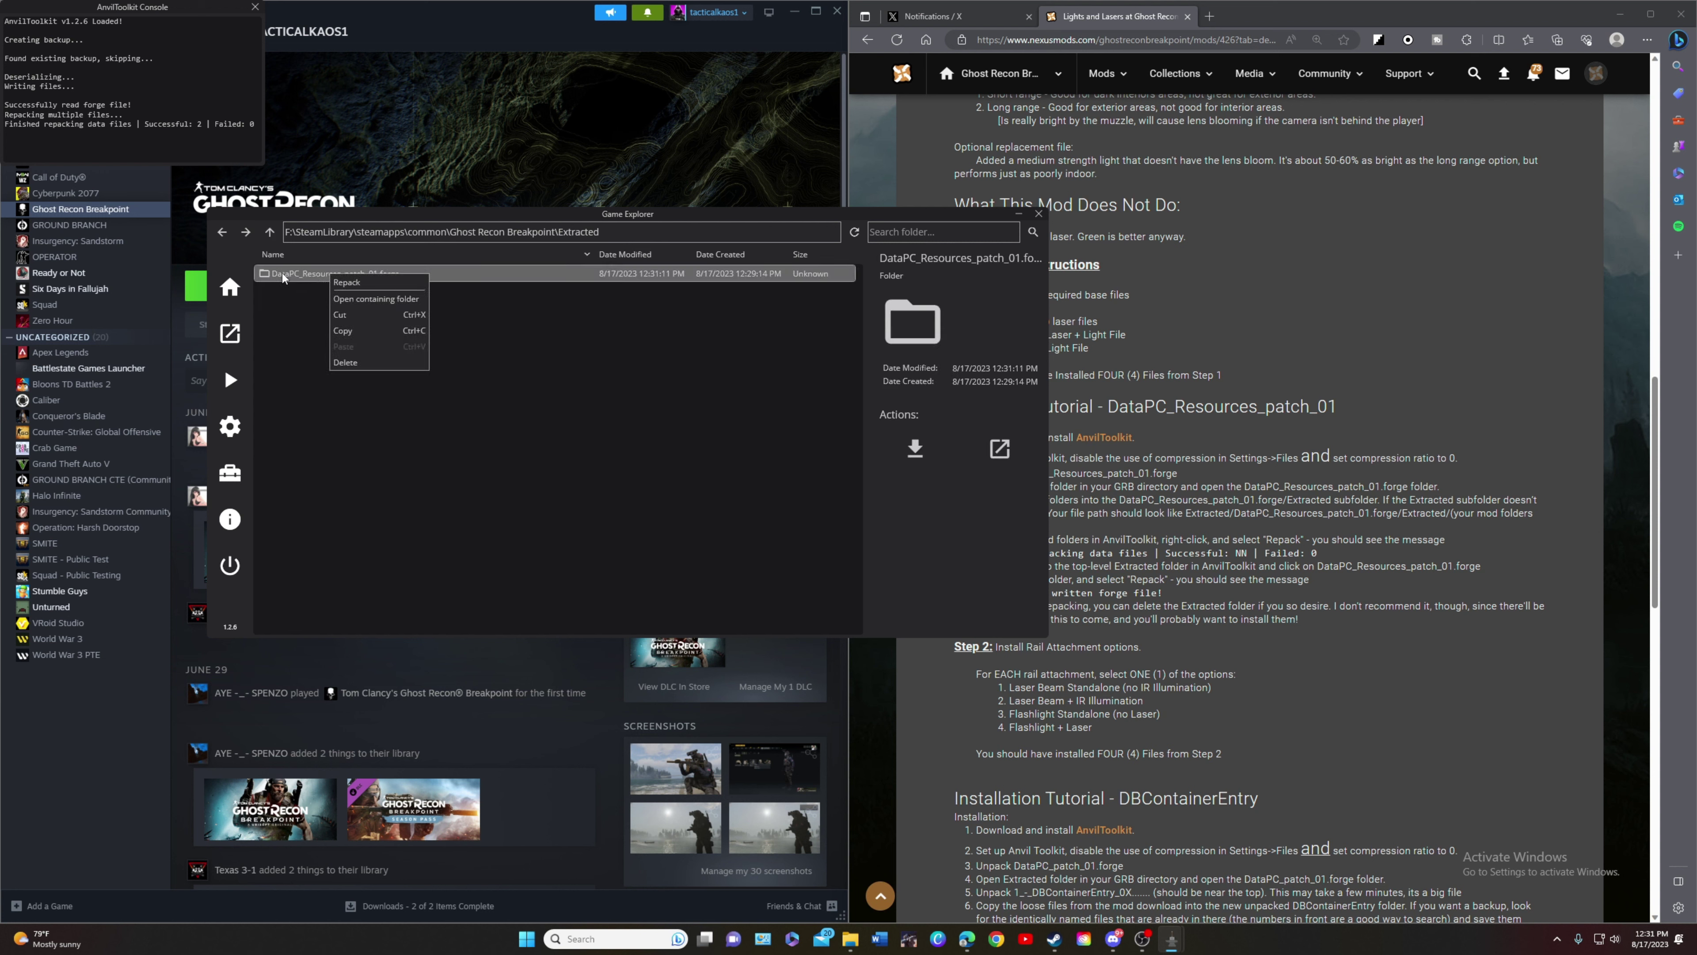
left_click(384, 279)
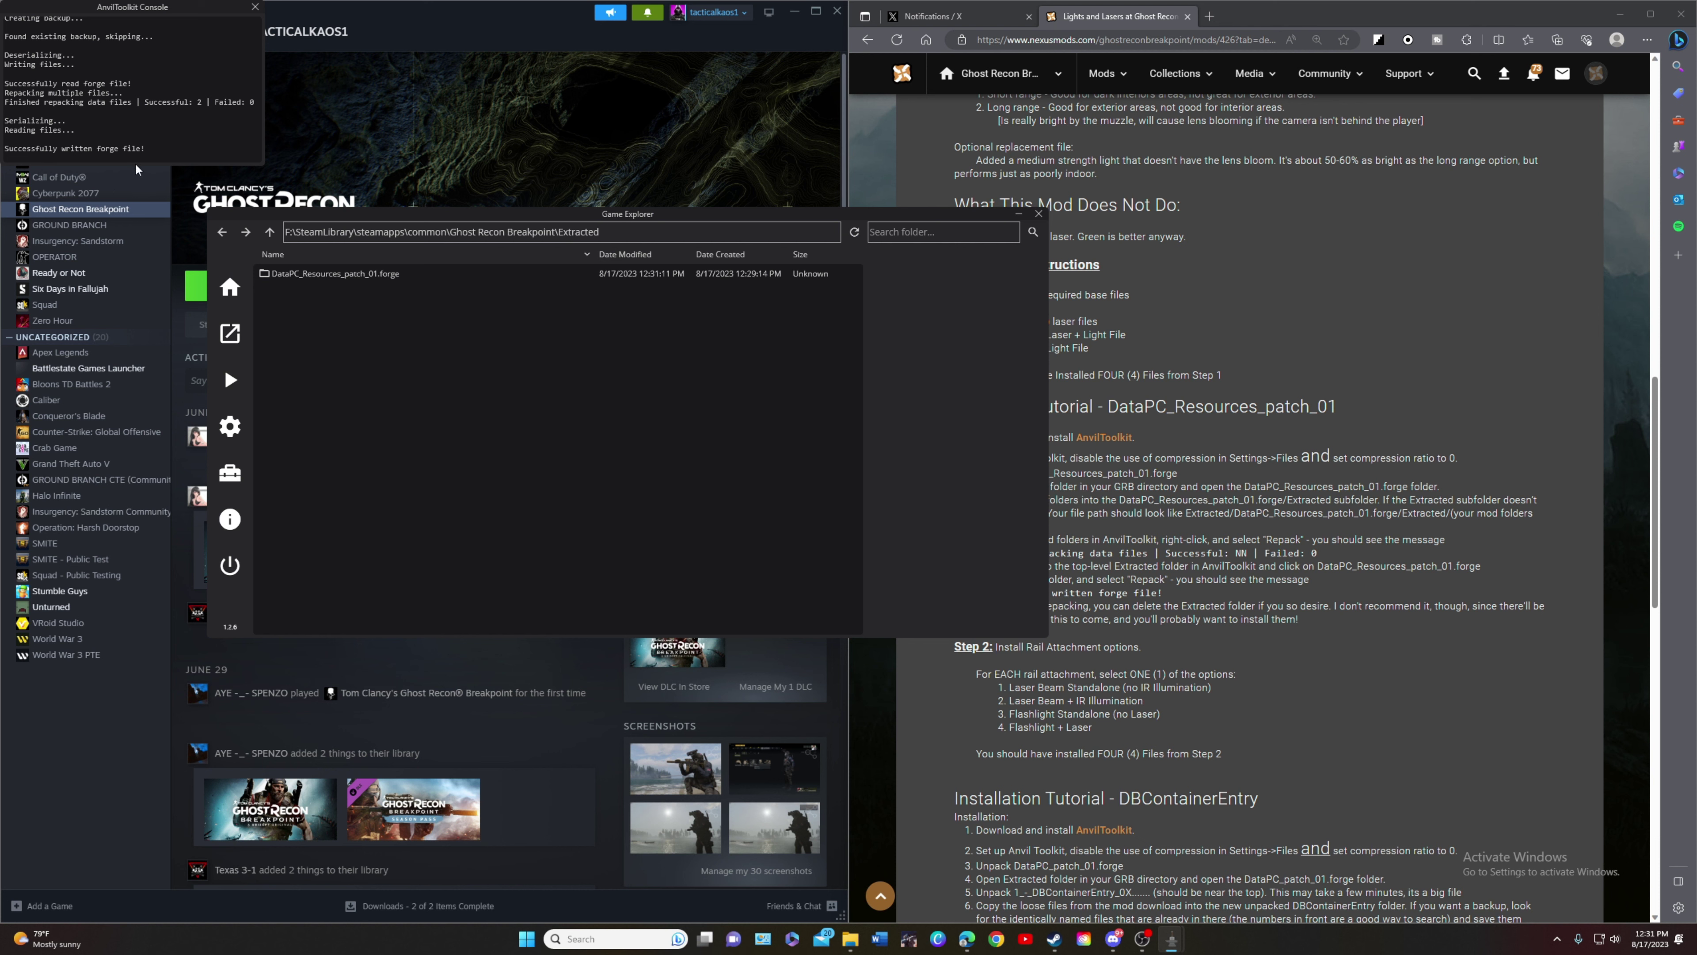
left_click(273, 230)
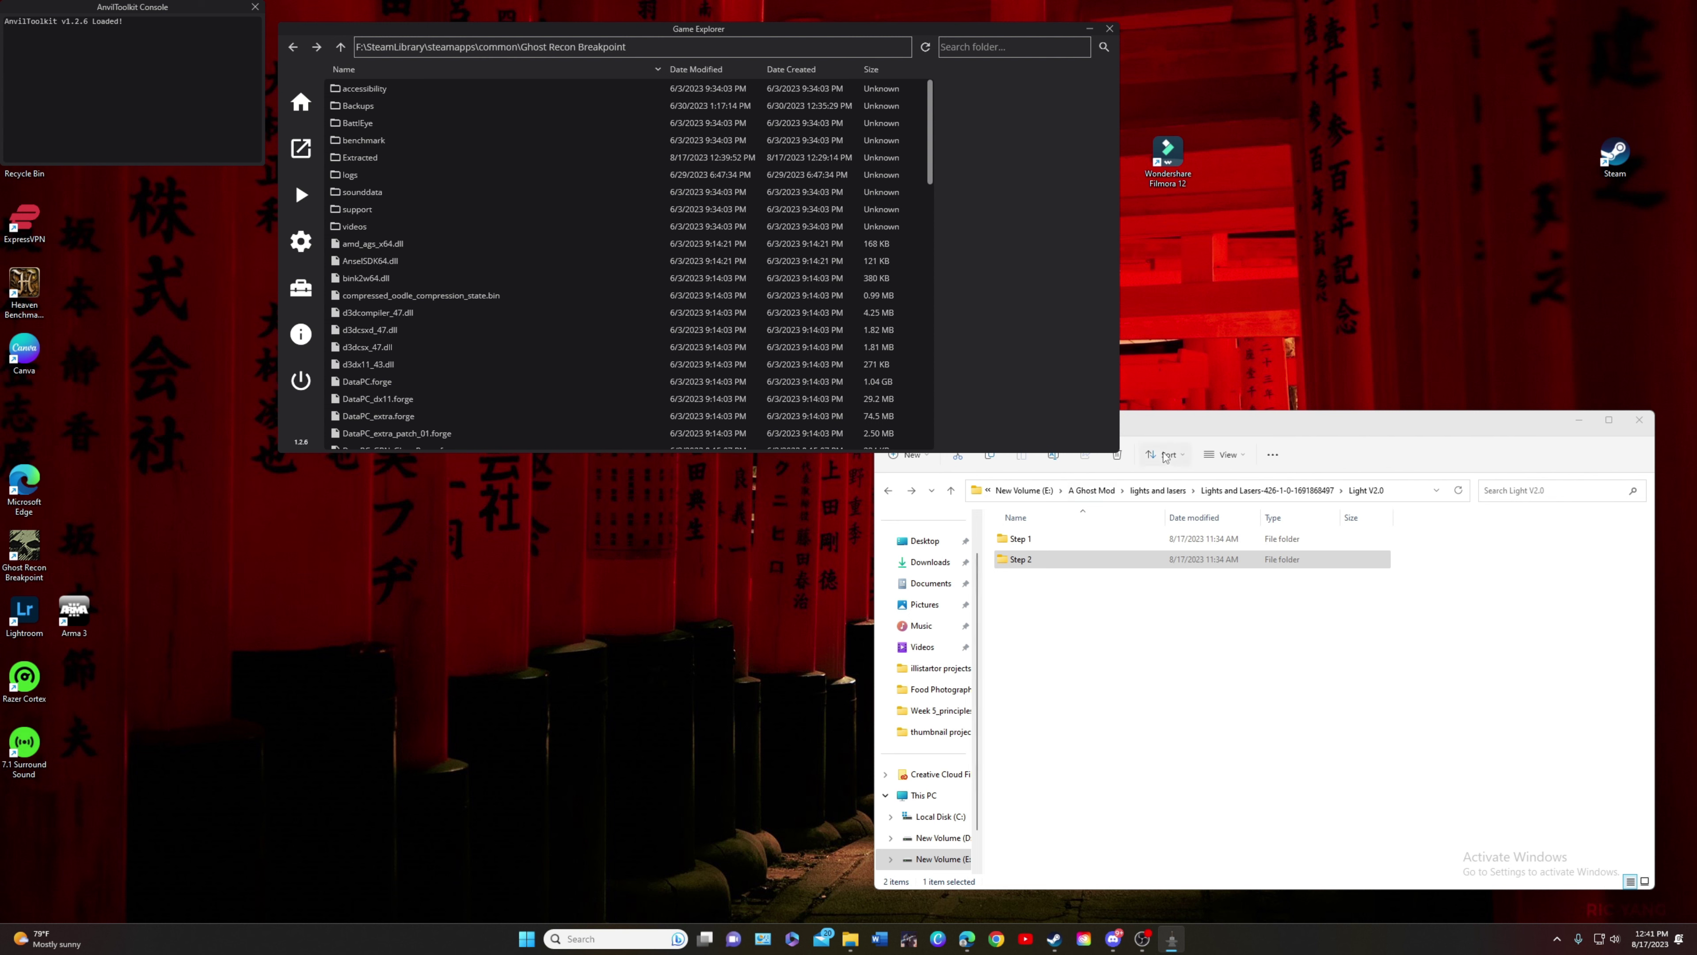
- Open Light V2.0's Step 2 folder, glancing into 3x Laser before returning to it
left_click(1022, 567)
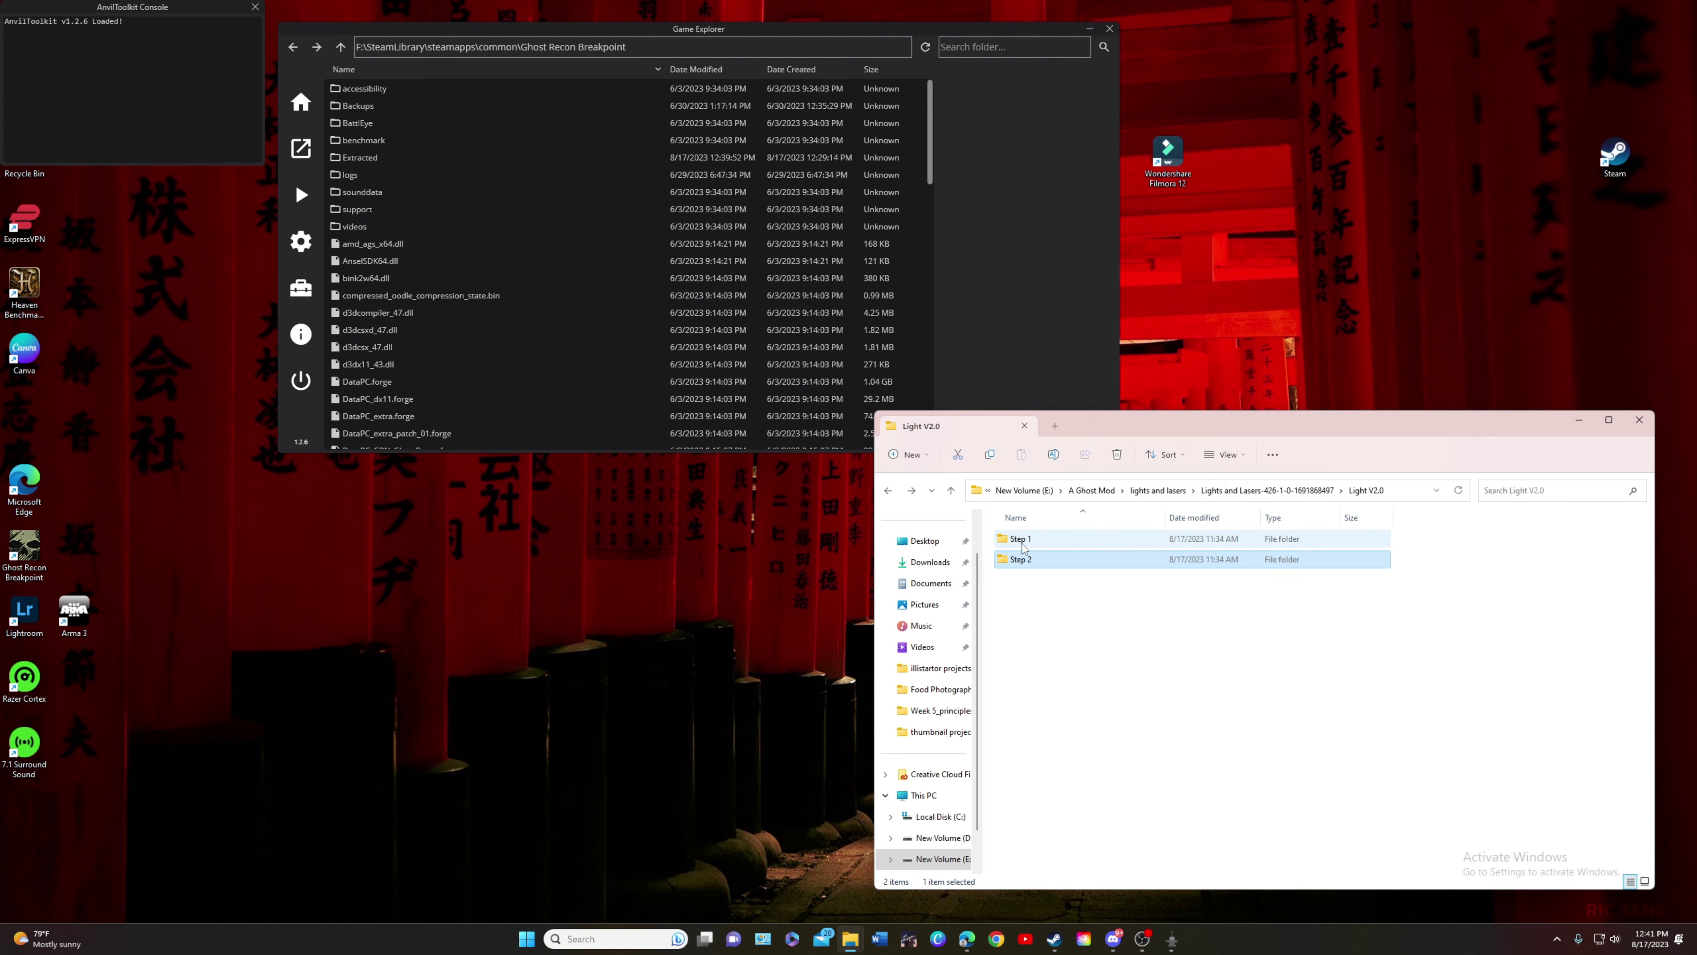
double_click(1023, 564)
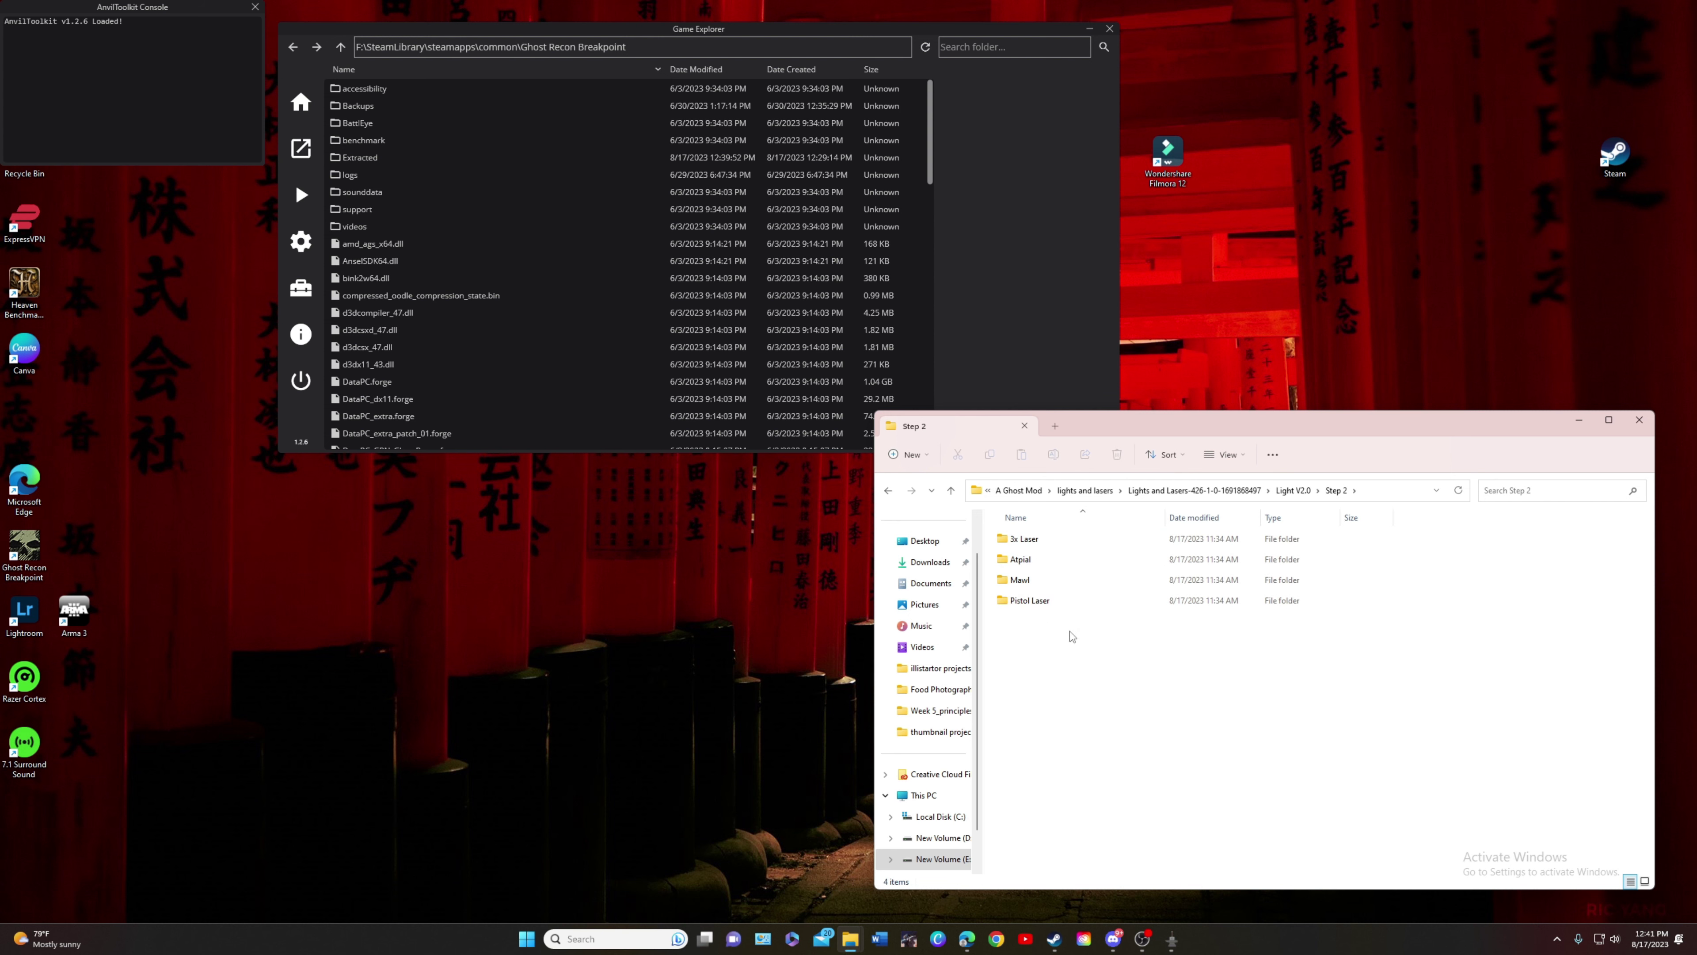
left_click(1042, 560)
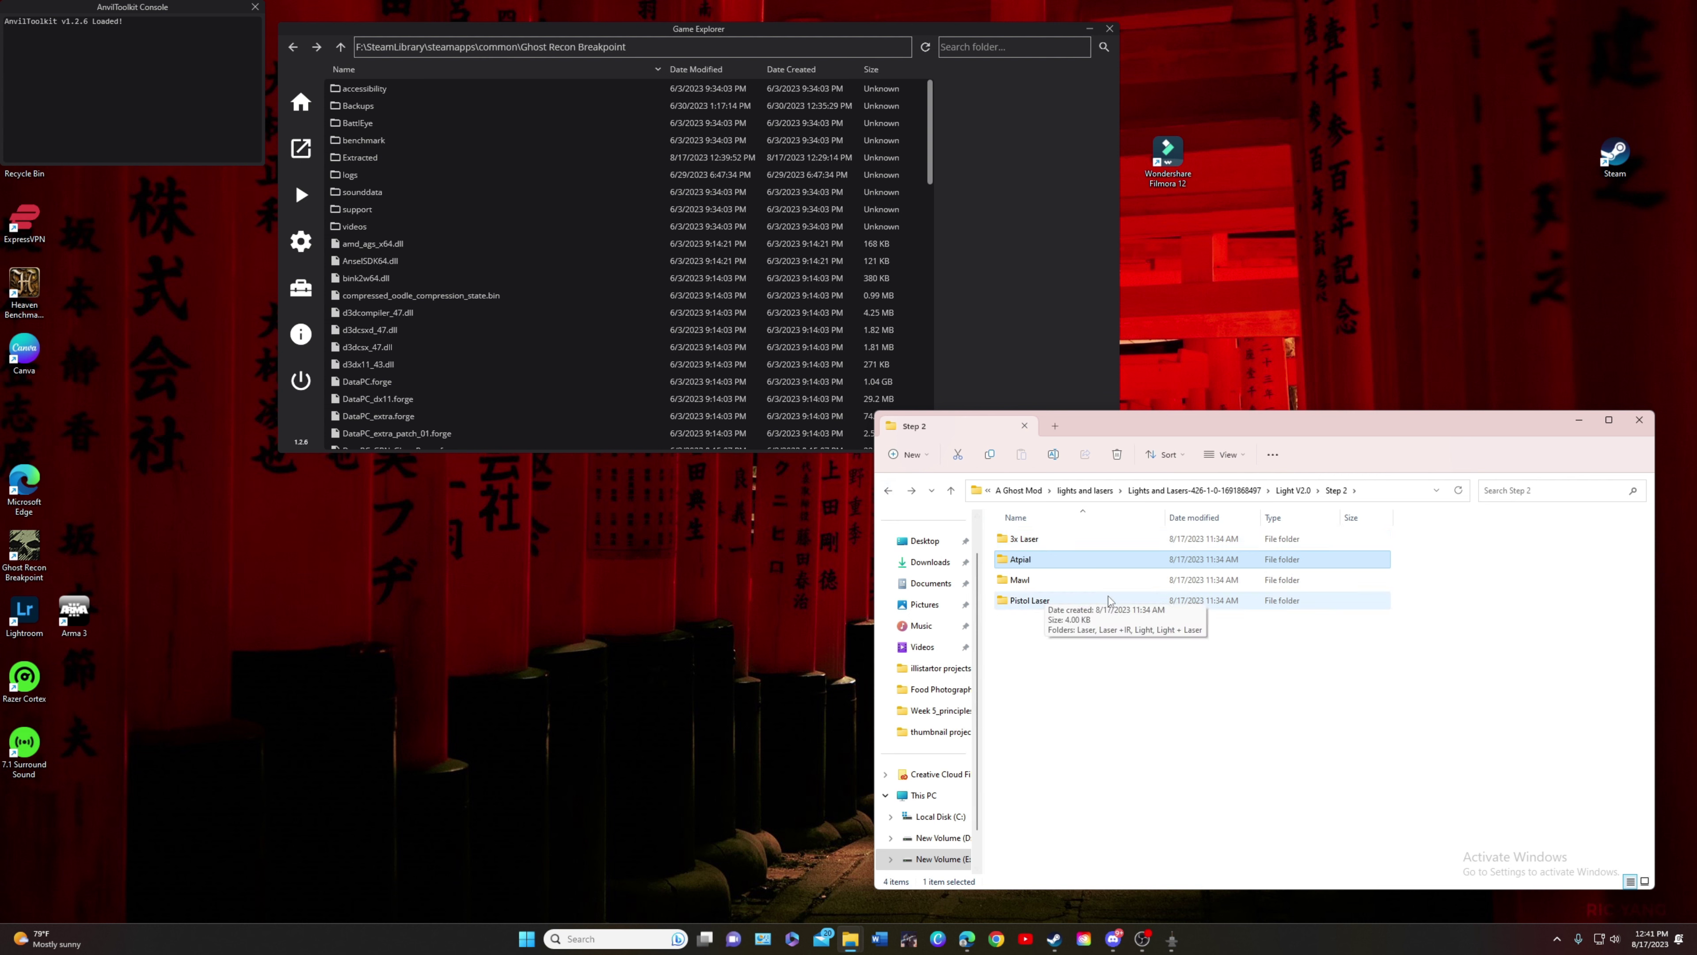
double_click(1056, 545)
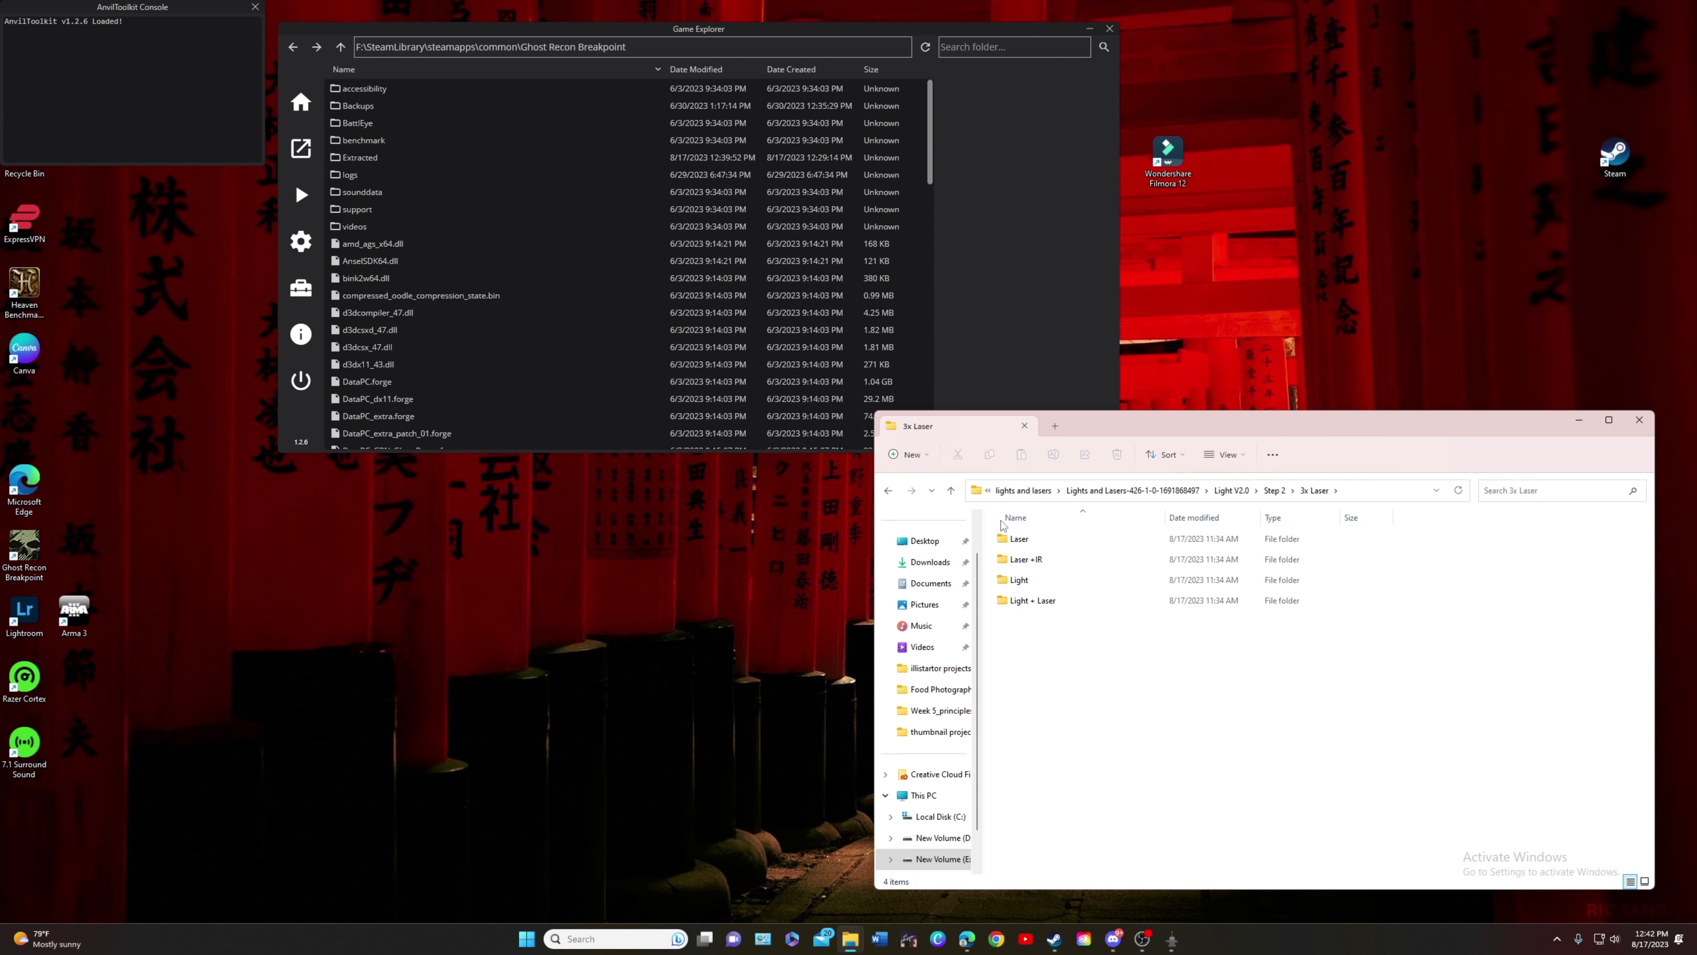
left_click(889, 491)
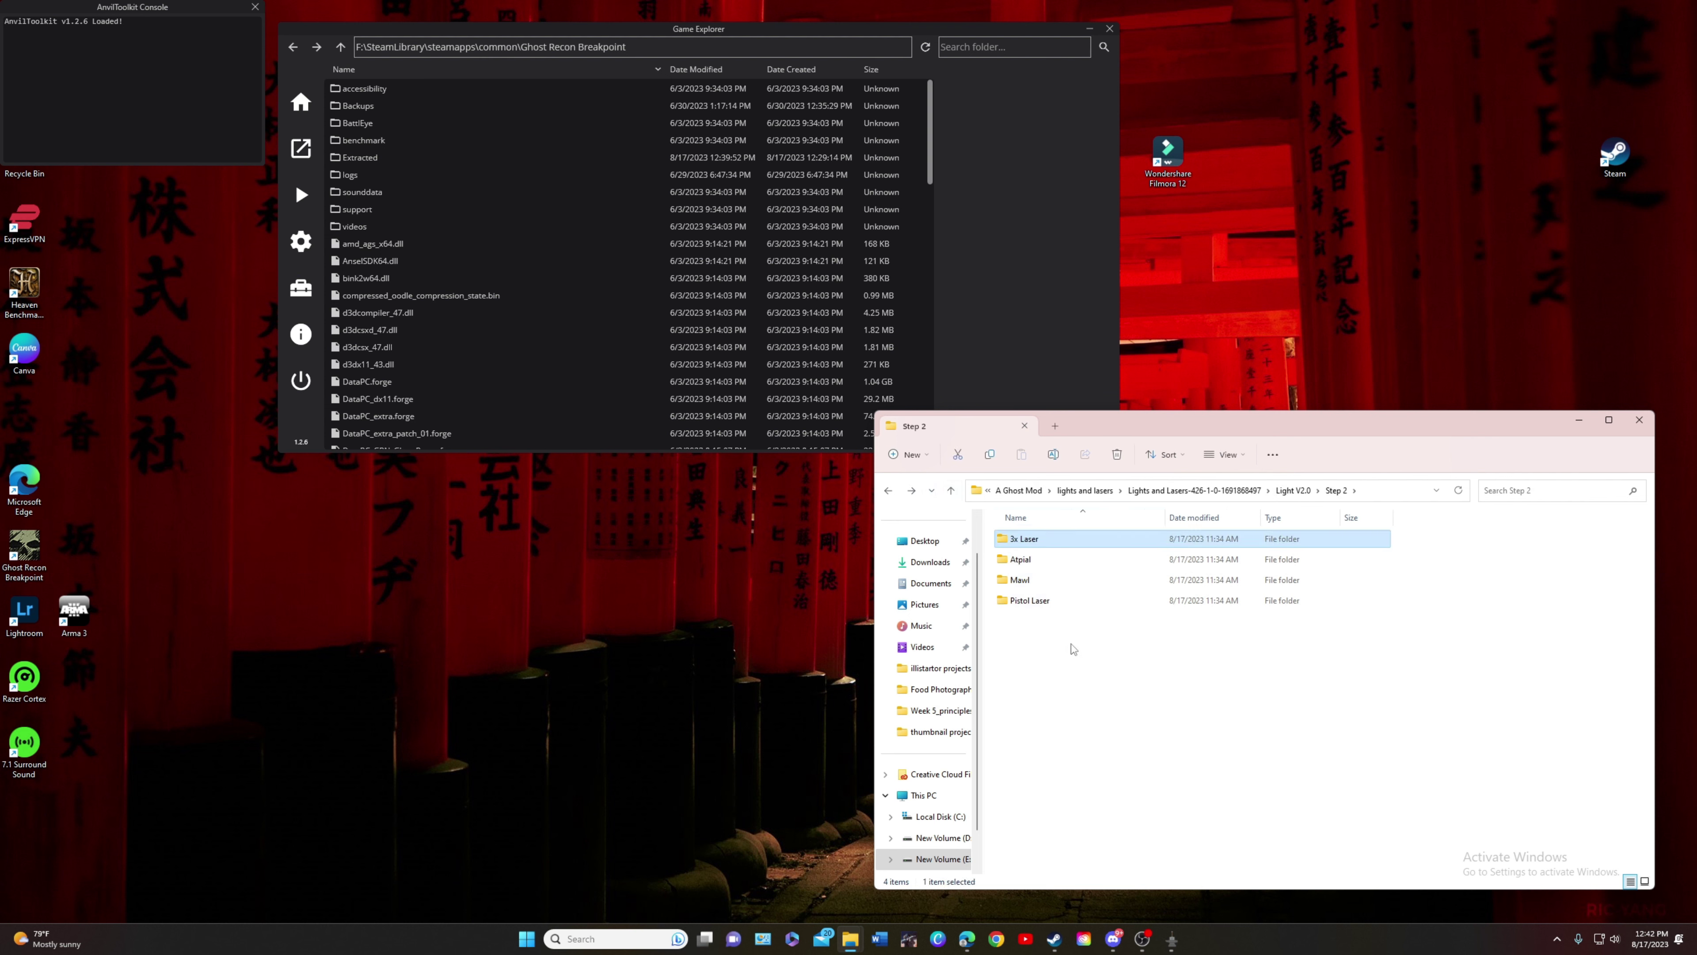
left_click(1103, 328)
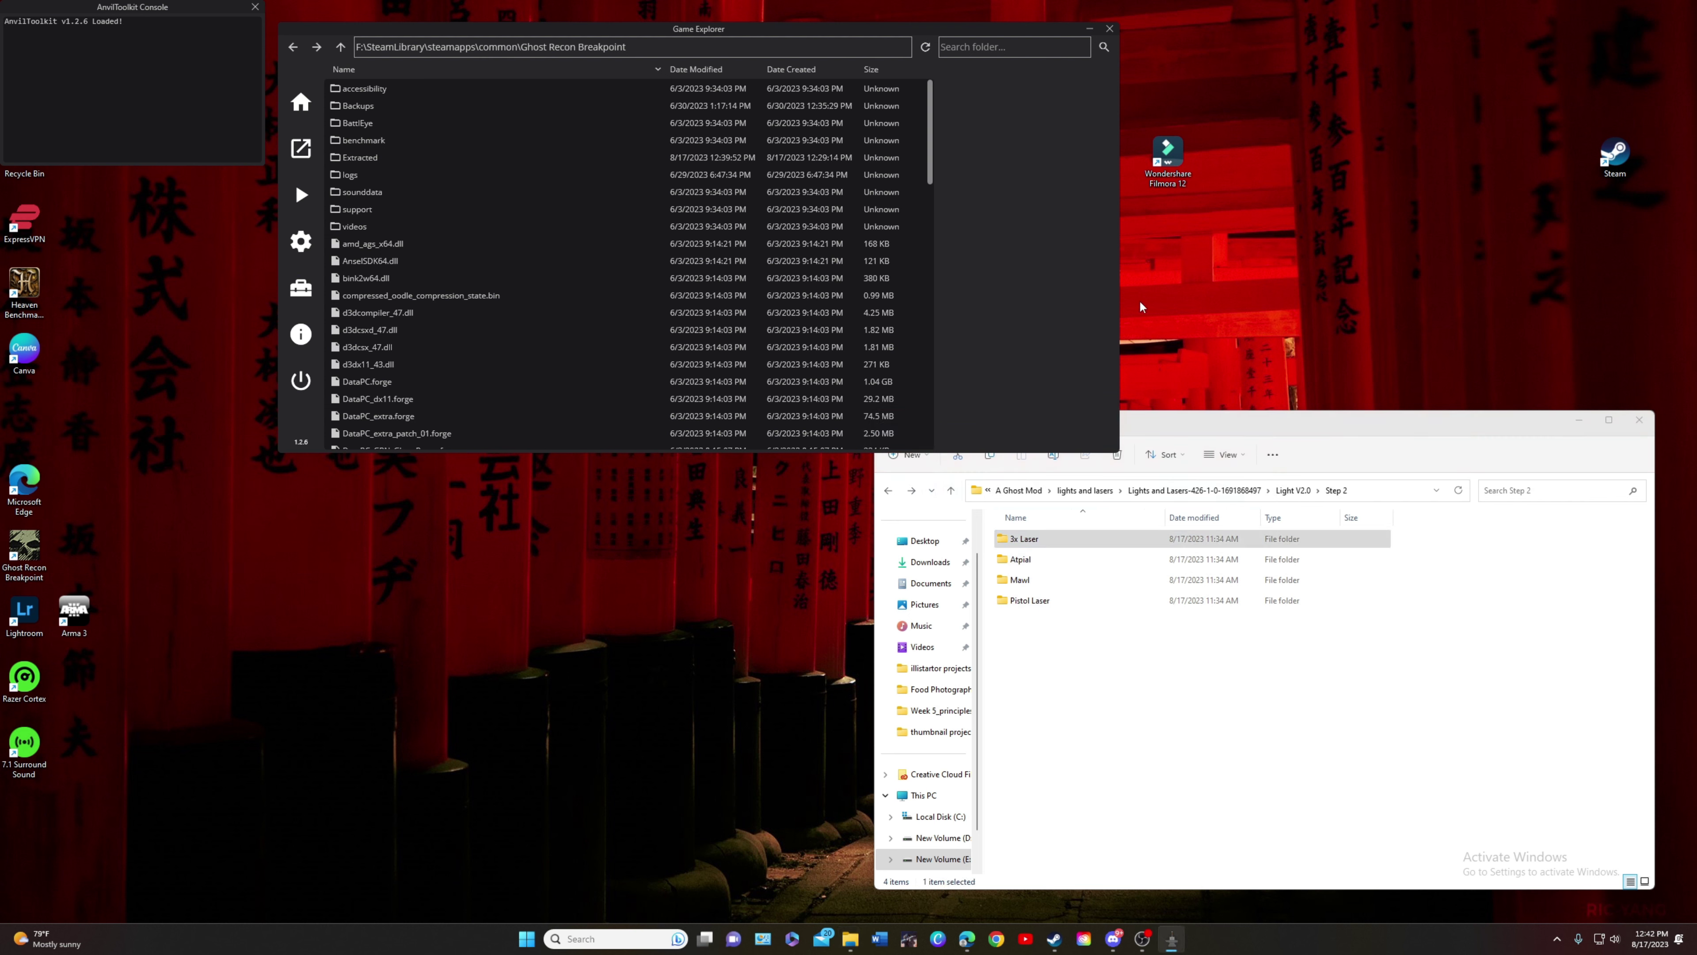
scroll(588, 201, "down", 2)
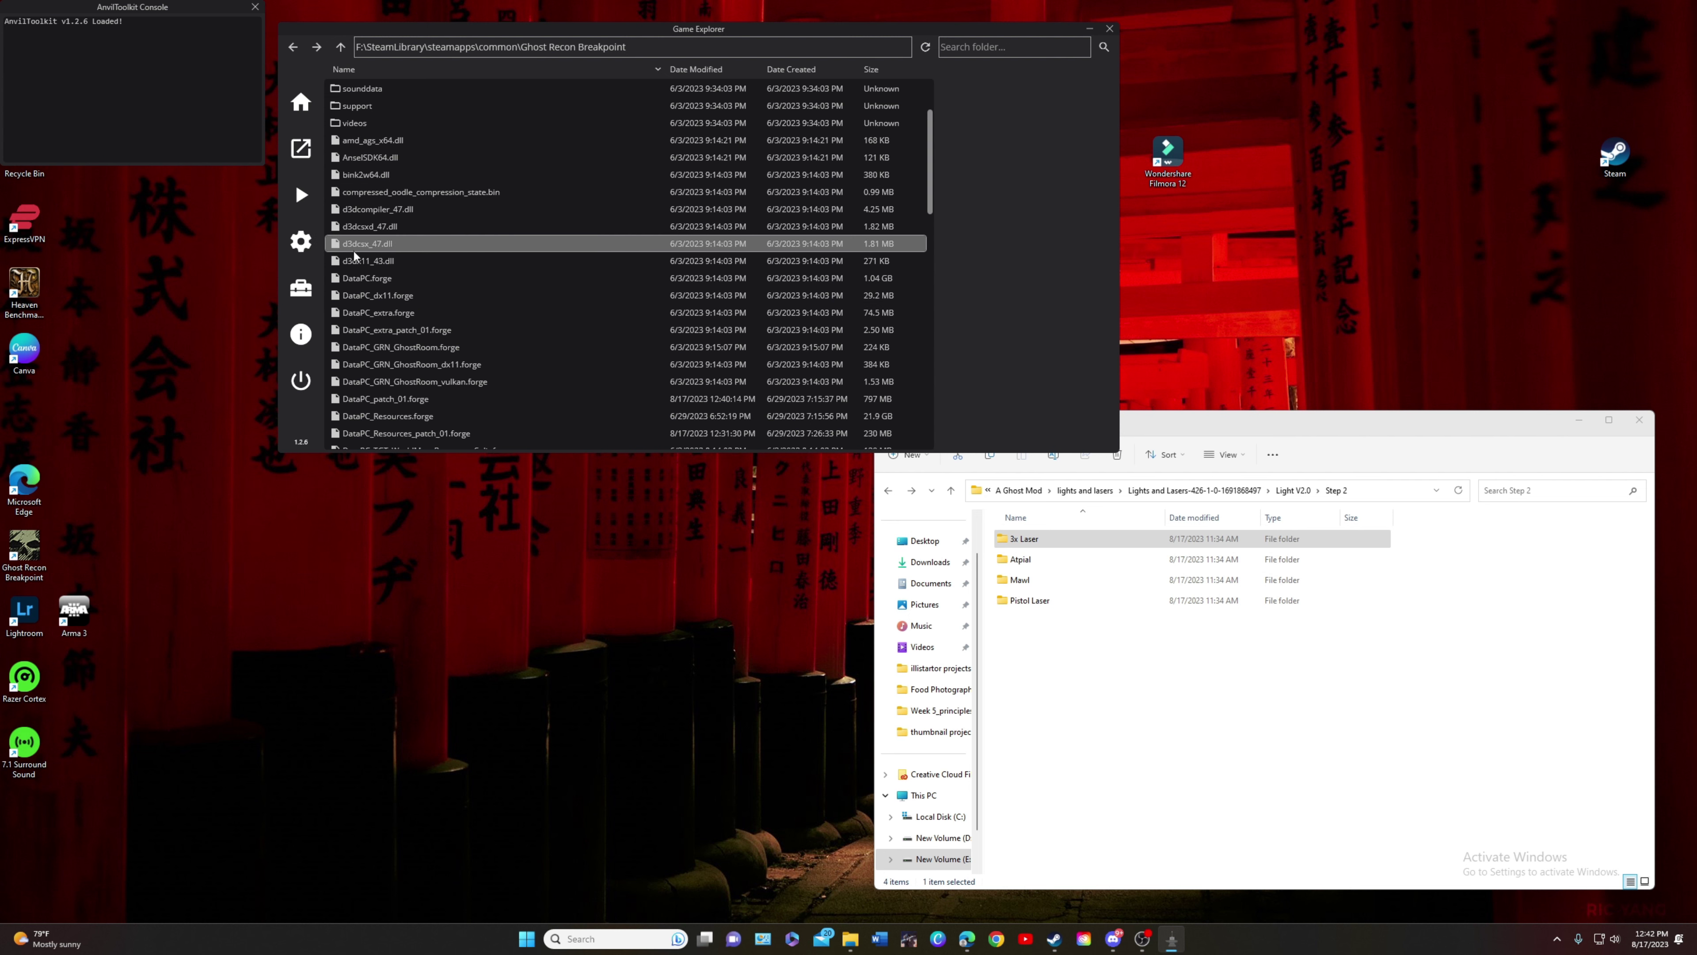
scroll(414, 317, "down", 1)
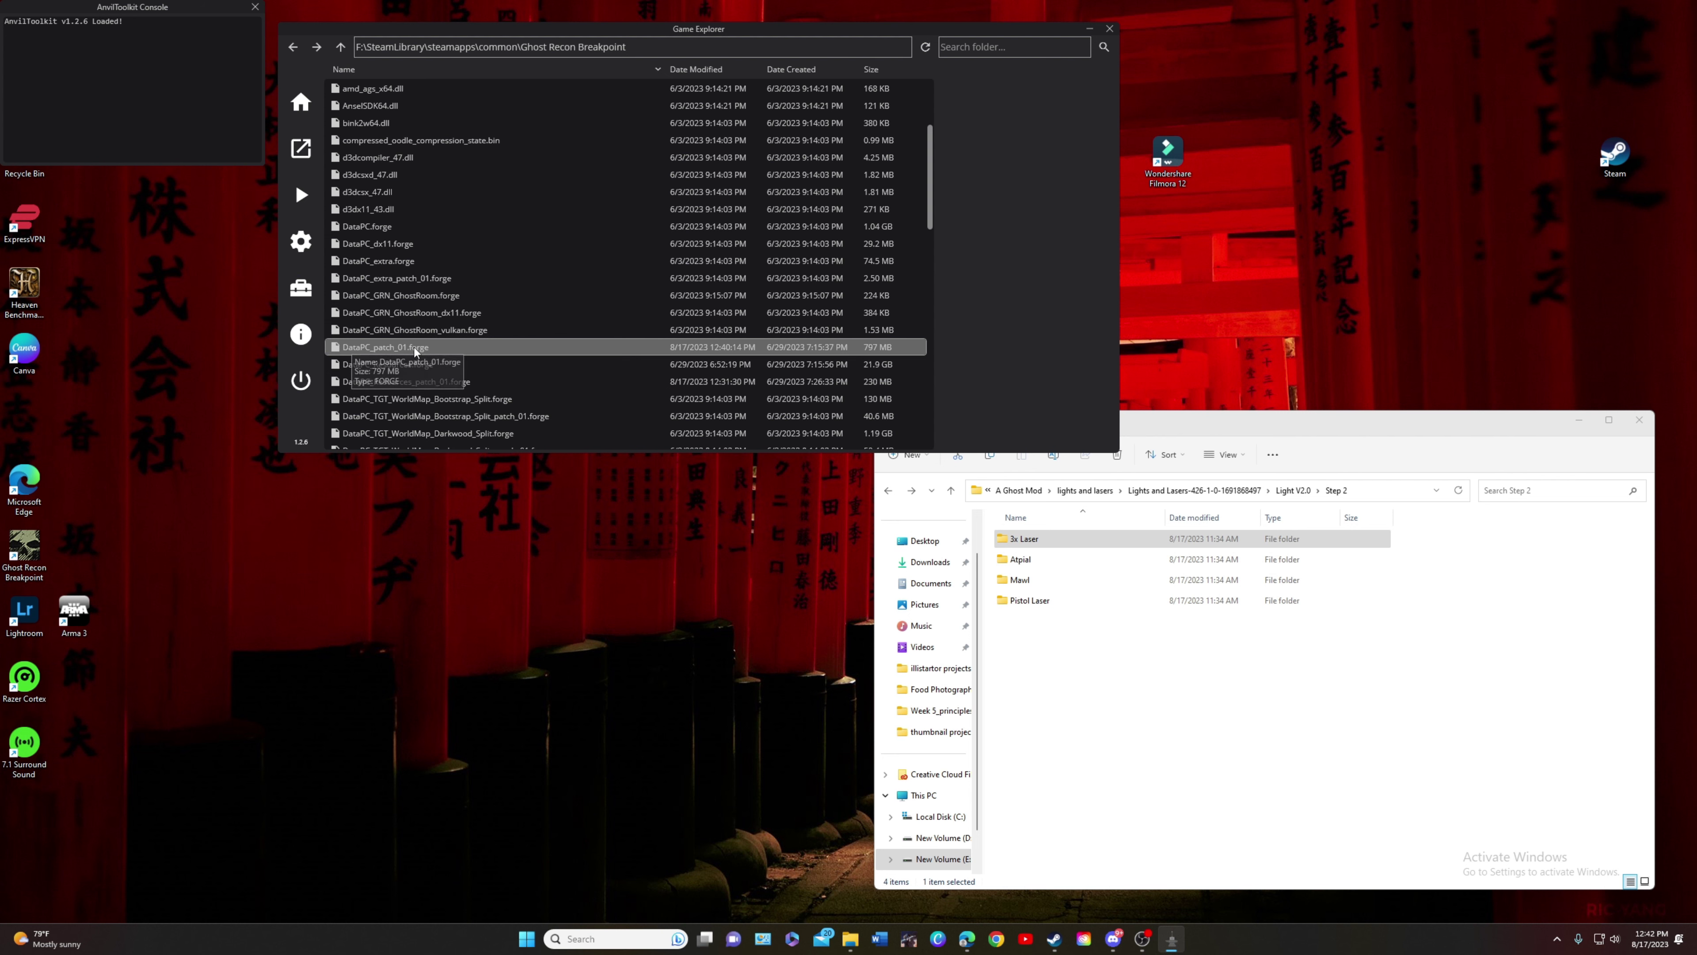
- Open DataPC_patch_01.forge and unpack its 1_-_DBContainerEntry .data file into individual entries
left_click(505, 346)
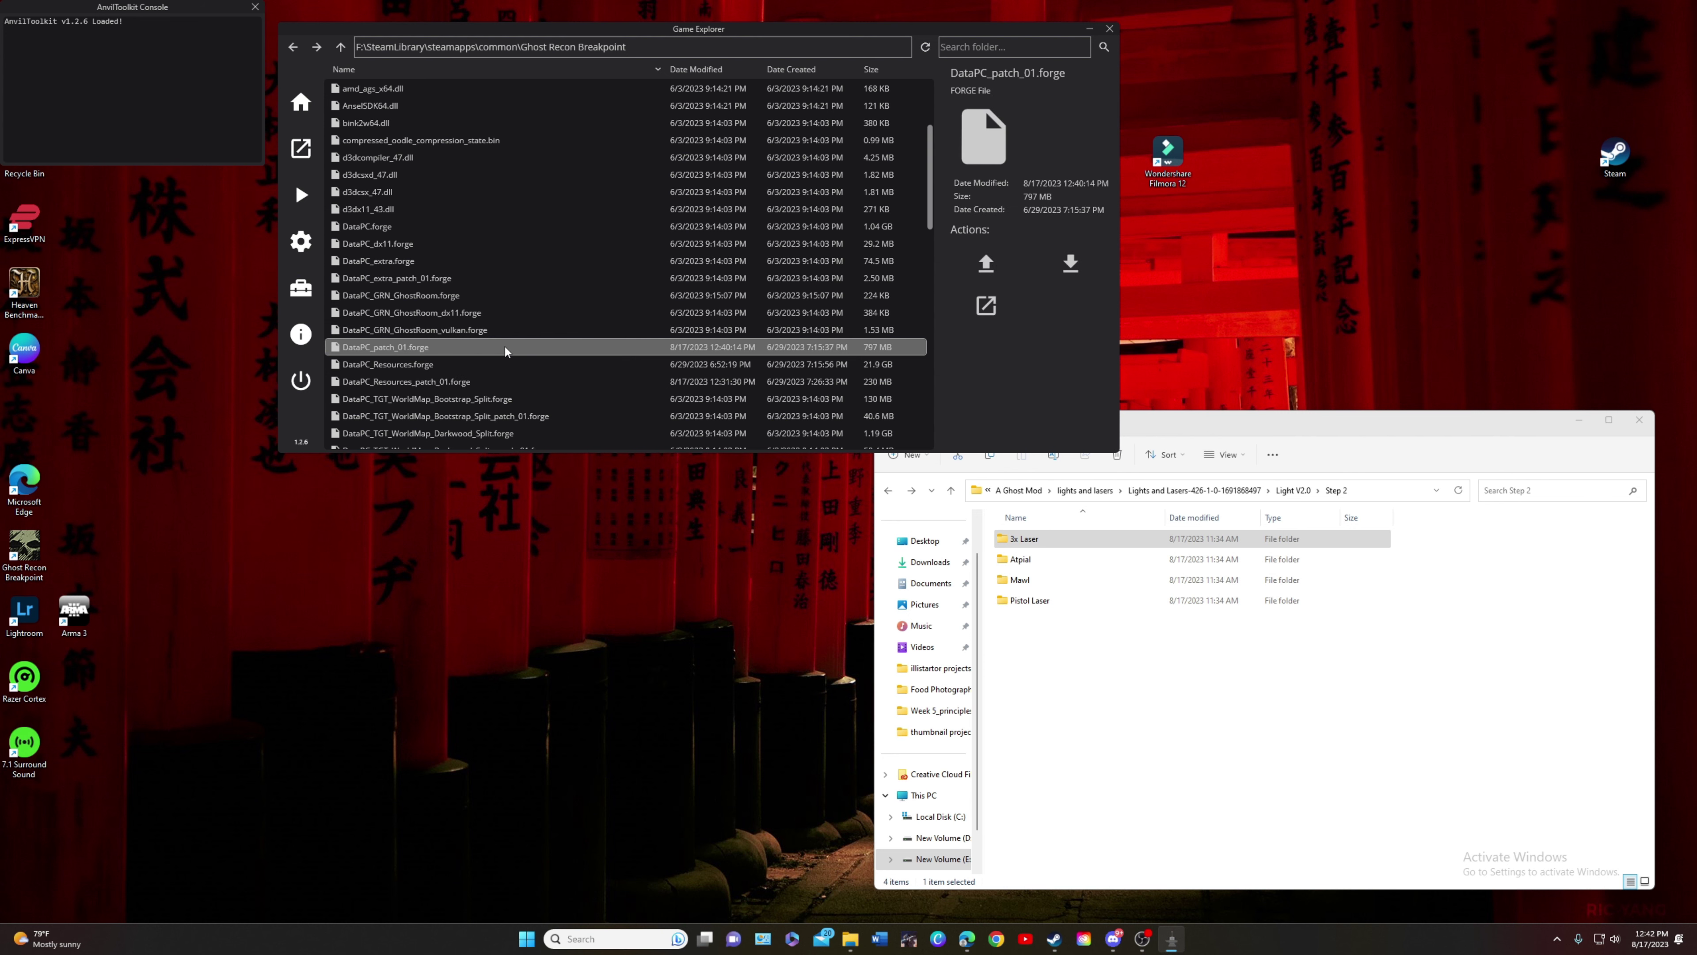
double_click(505, 346)
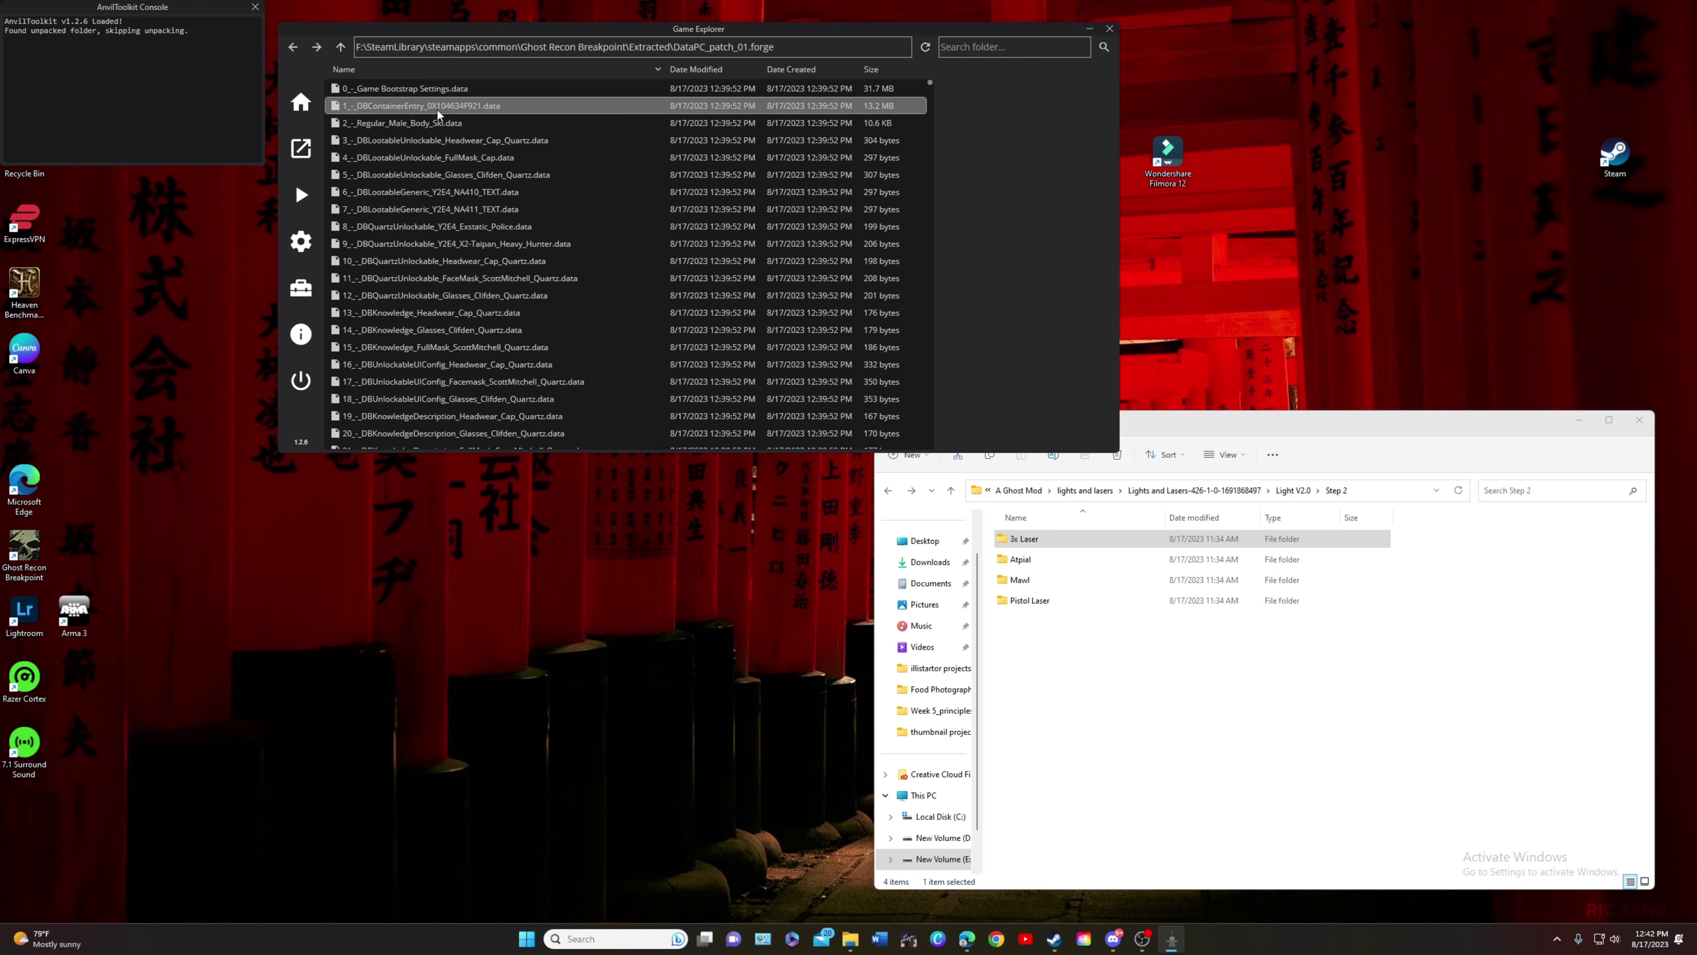
right_click(361, 104)
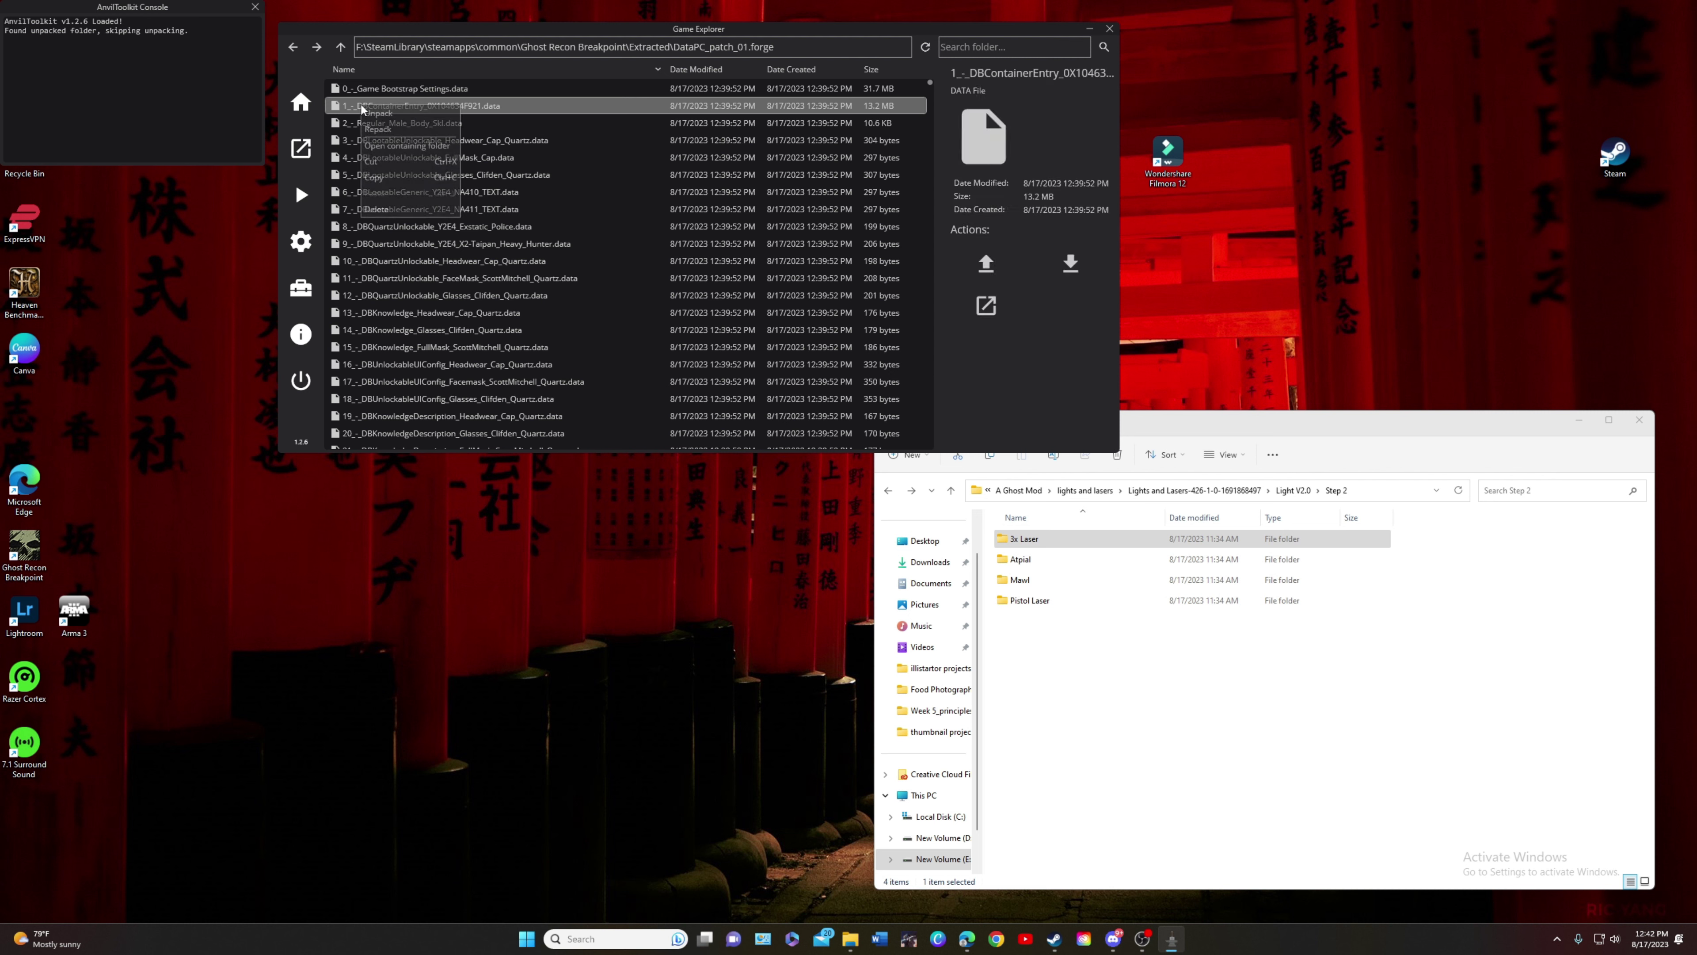
left_click(392, 111)
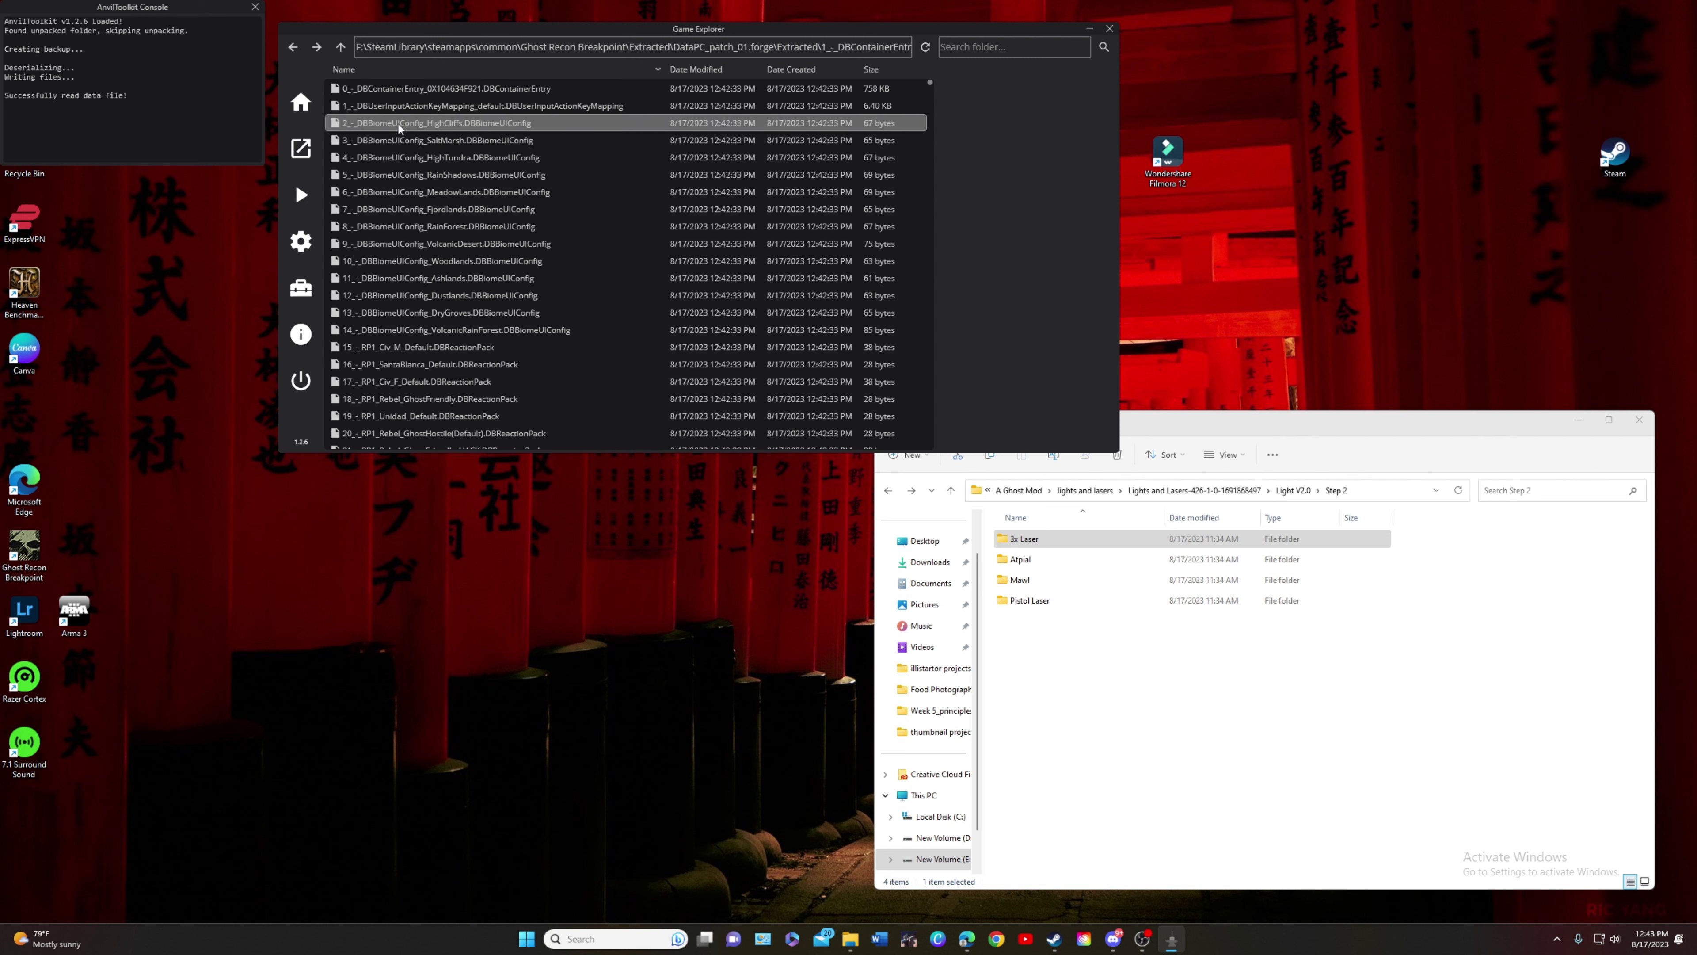
scroll(432, 208, "down", 2)
scroll(444, 349, "up", 2)
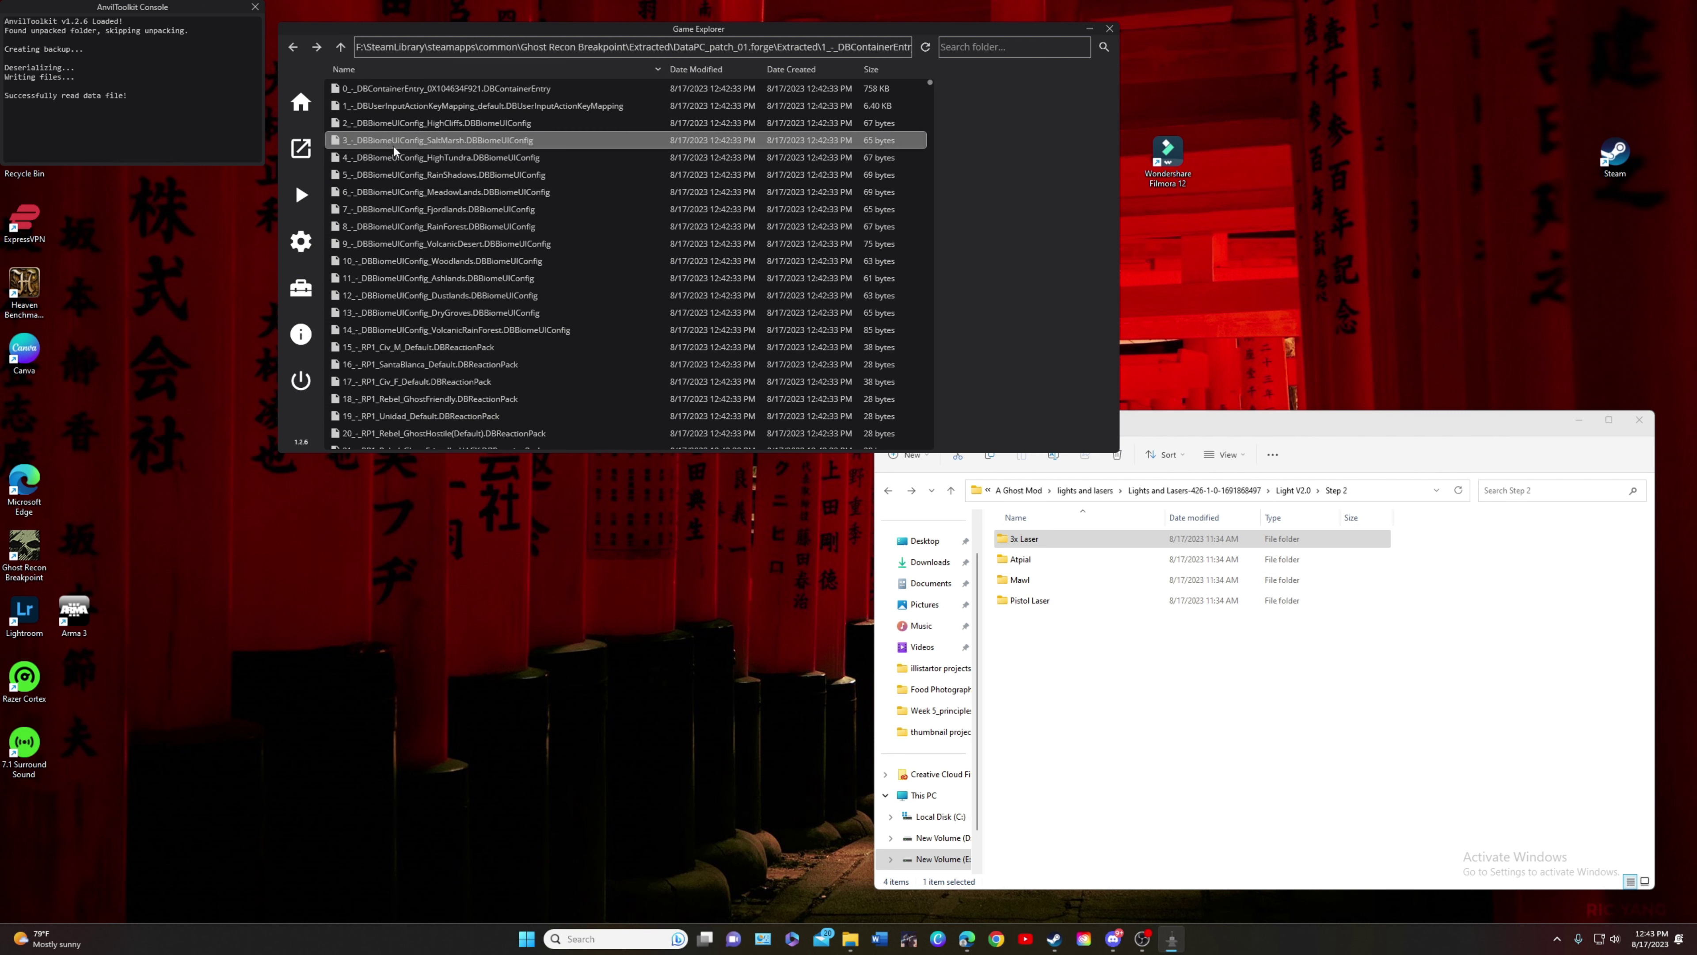
left_click(424, 85)
right_click(425, 86)
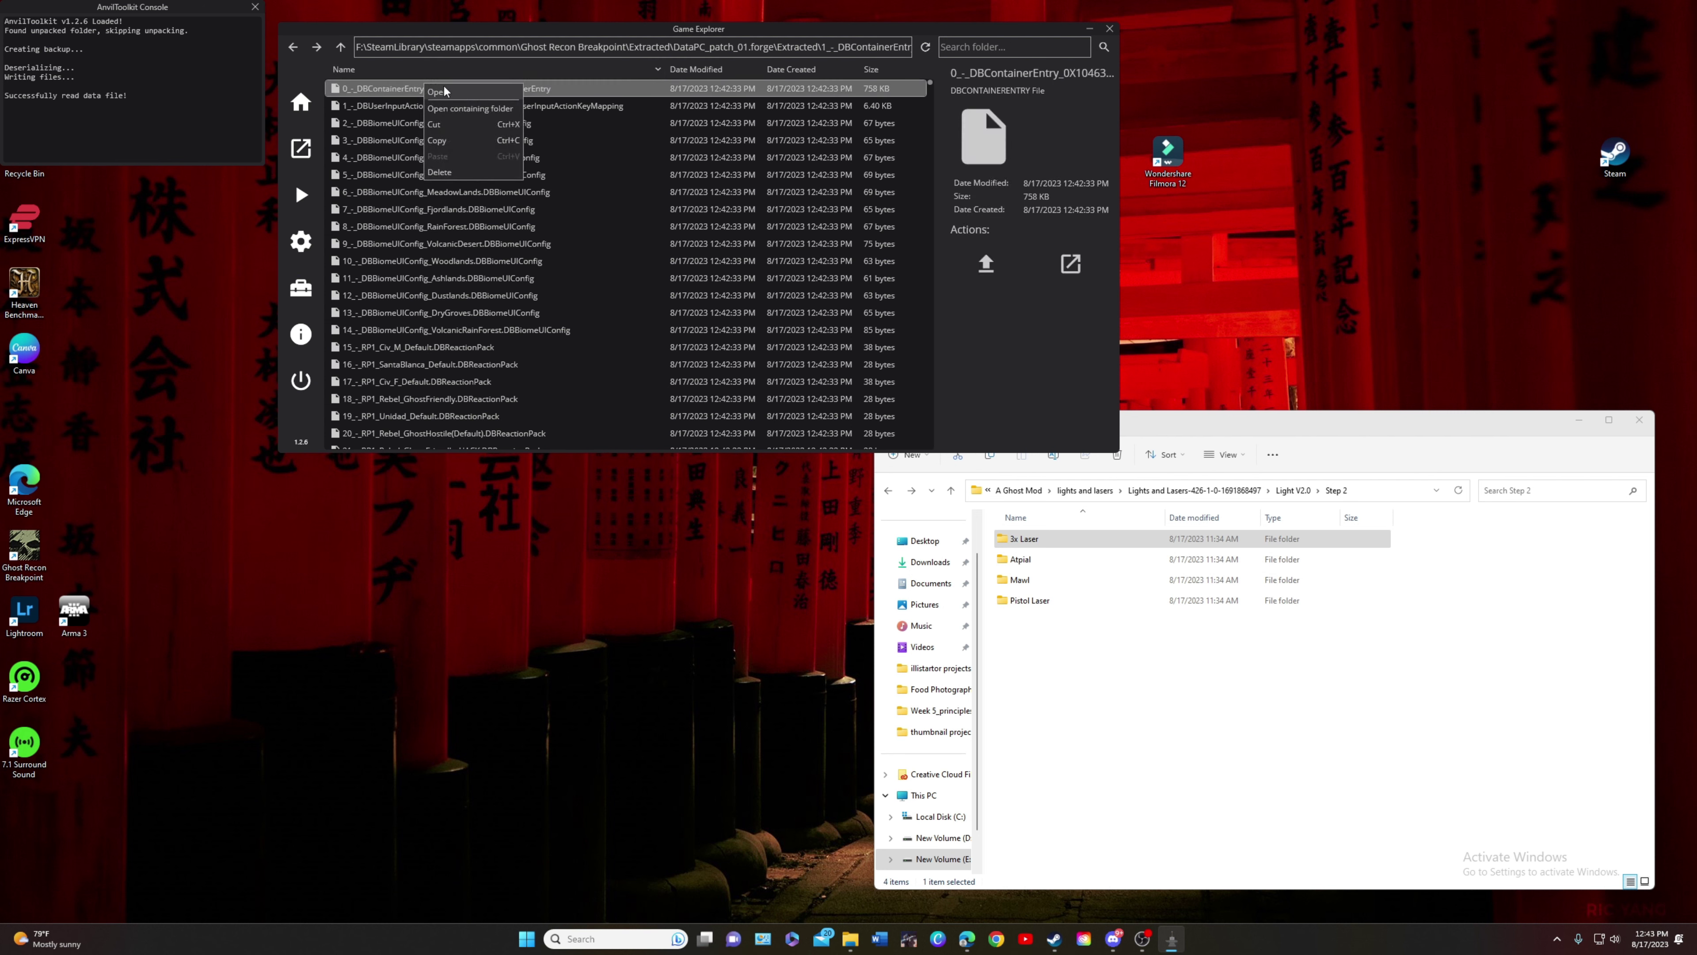
- Show the unpacked DBContainerEntry entries folder in File Explorer beside the mod's 3x Laser folder
left_click(473, 108)
left_click_drag(1143, 443, 445, 202)
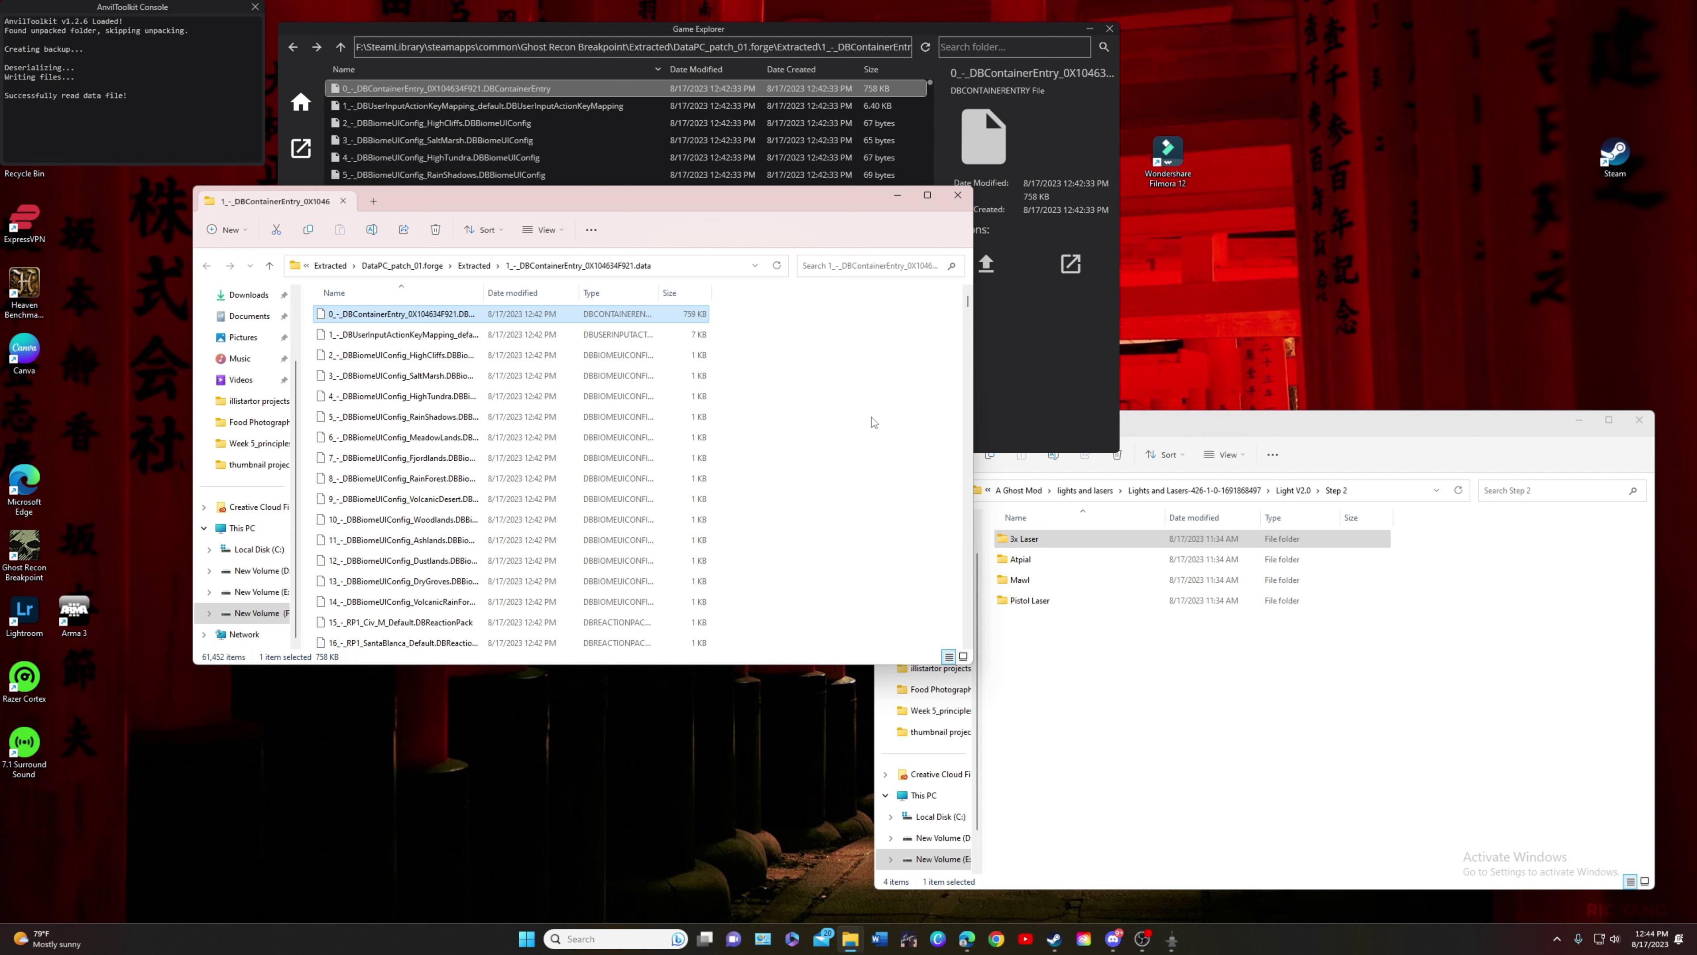
double_click(1060, 539)
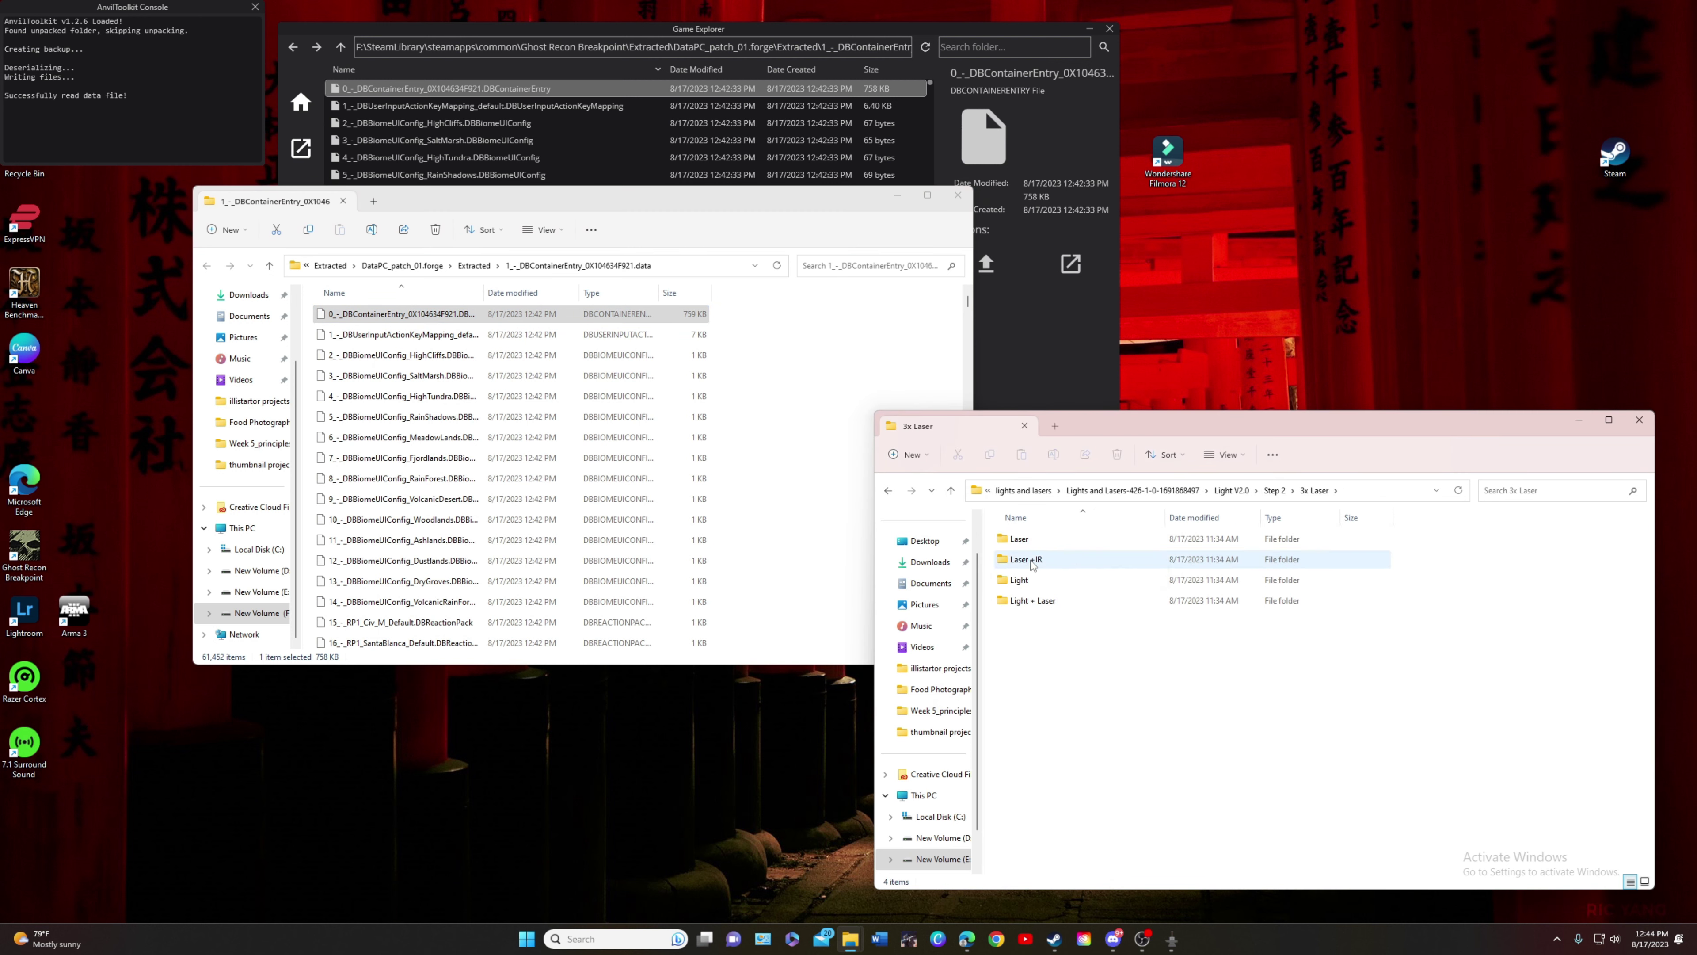
- Copy the 3x Laser variant's Laser RailAttachment file into the unpacked entries, replacing the original
left_click(1039, 545)
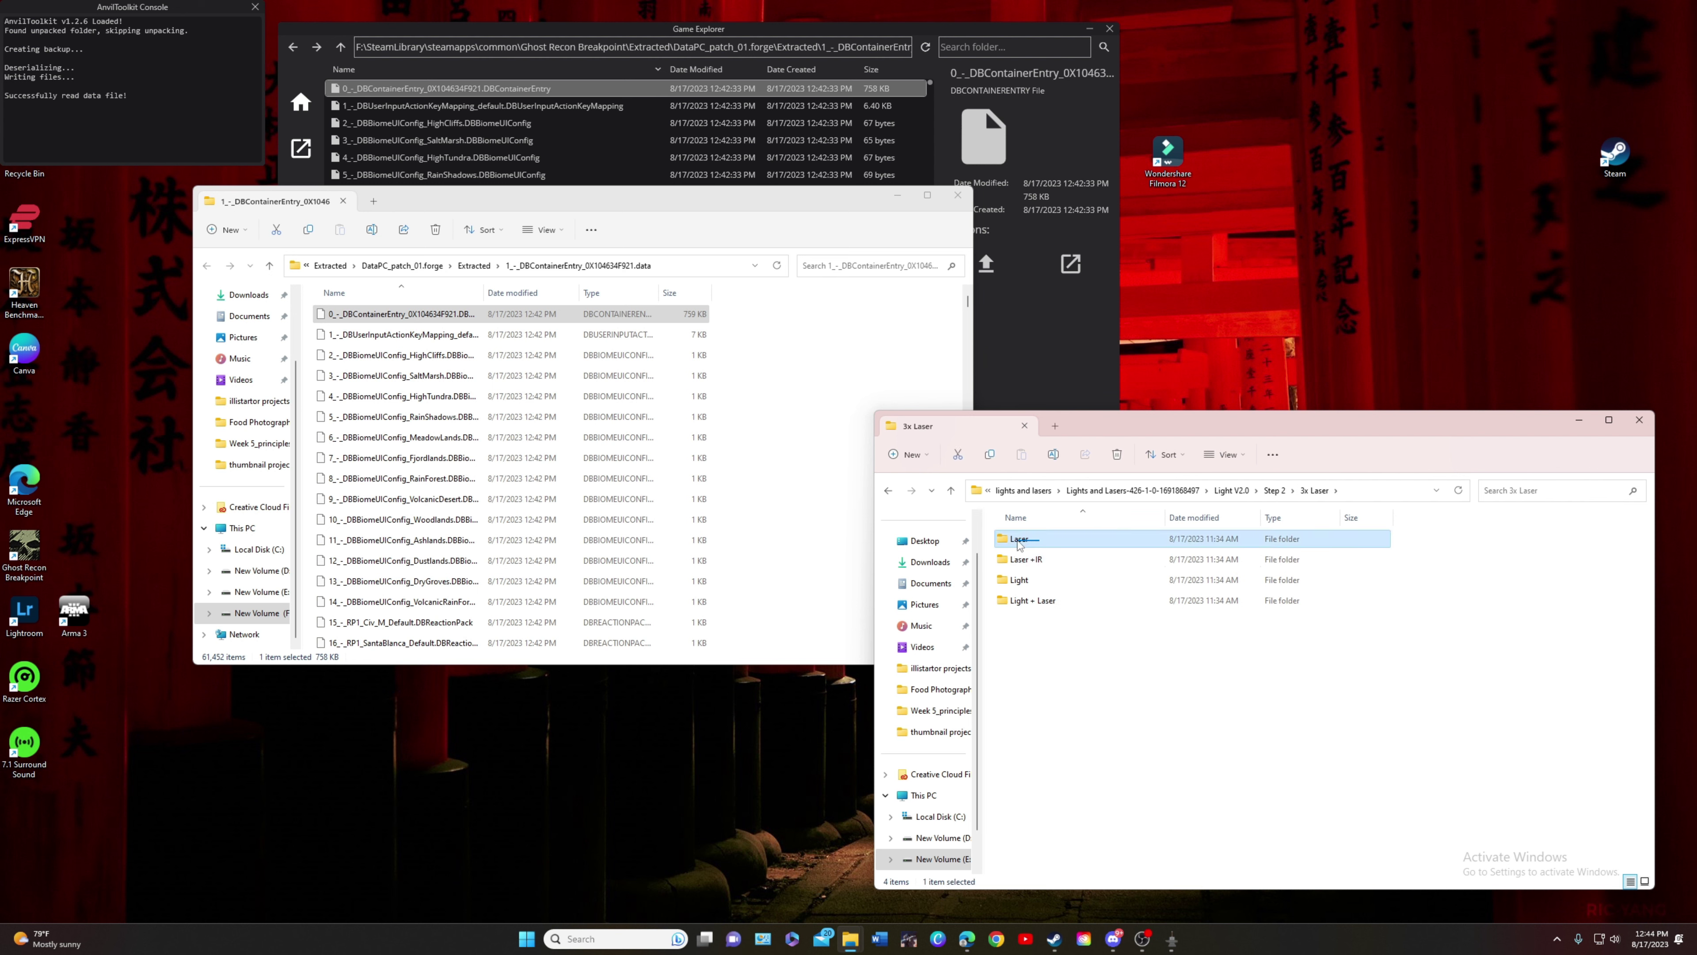
double_click(1033, 545)
double_click(1029, 541)
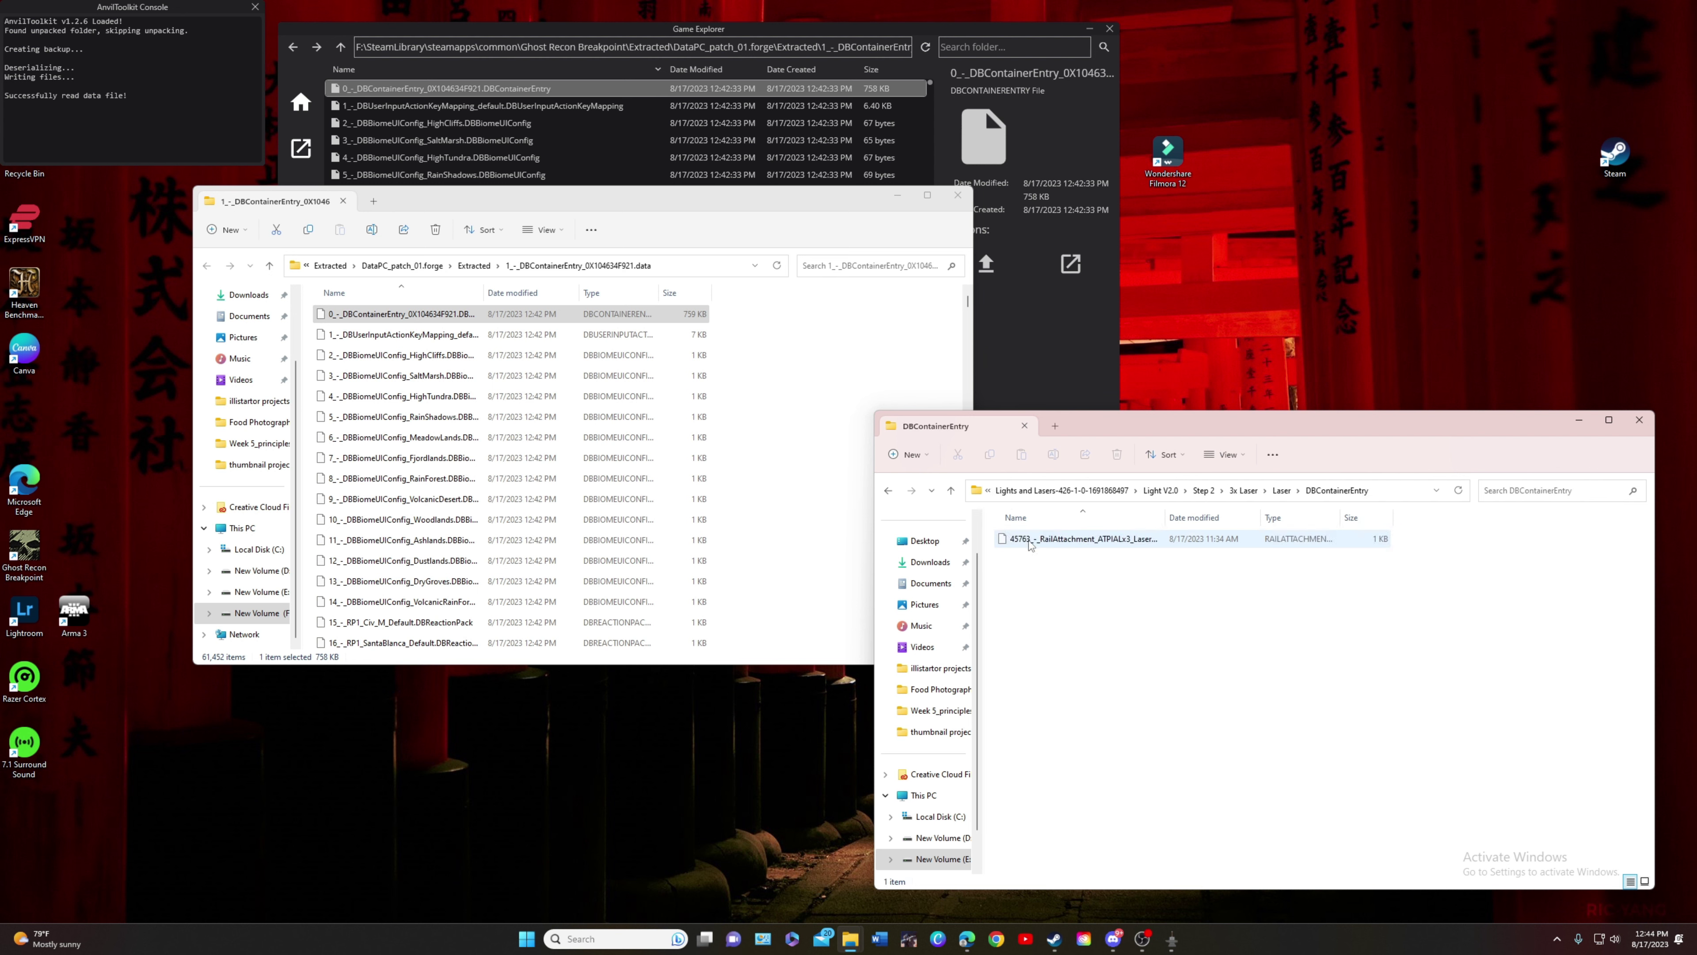
left_click_drag(1029, 541, 773, 369)
left_click(787, 377)
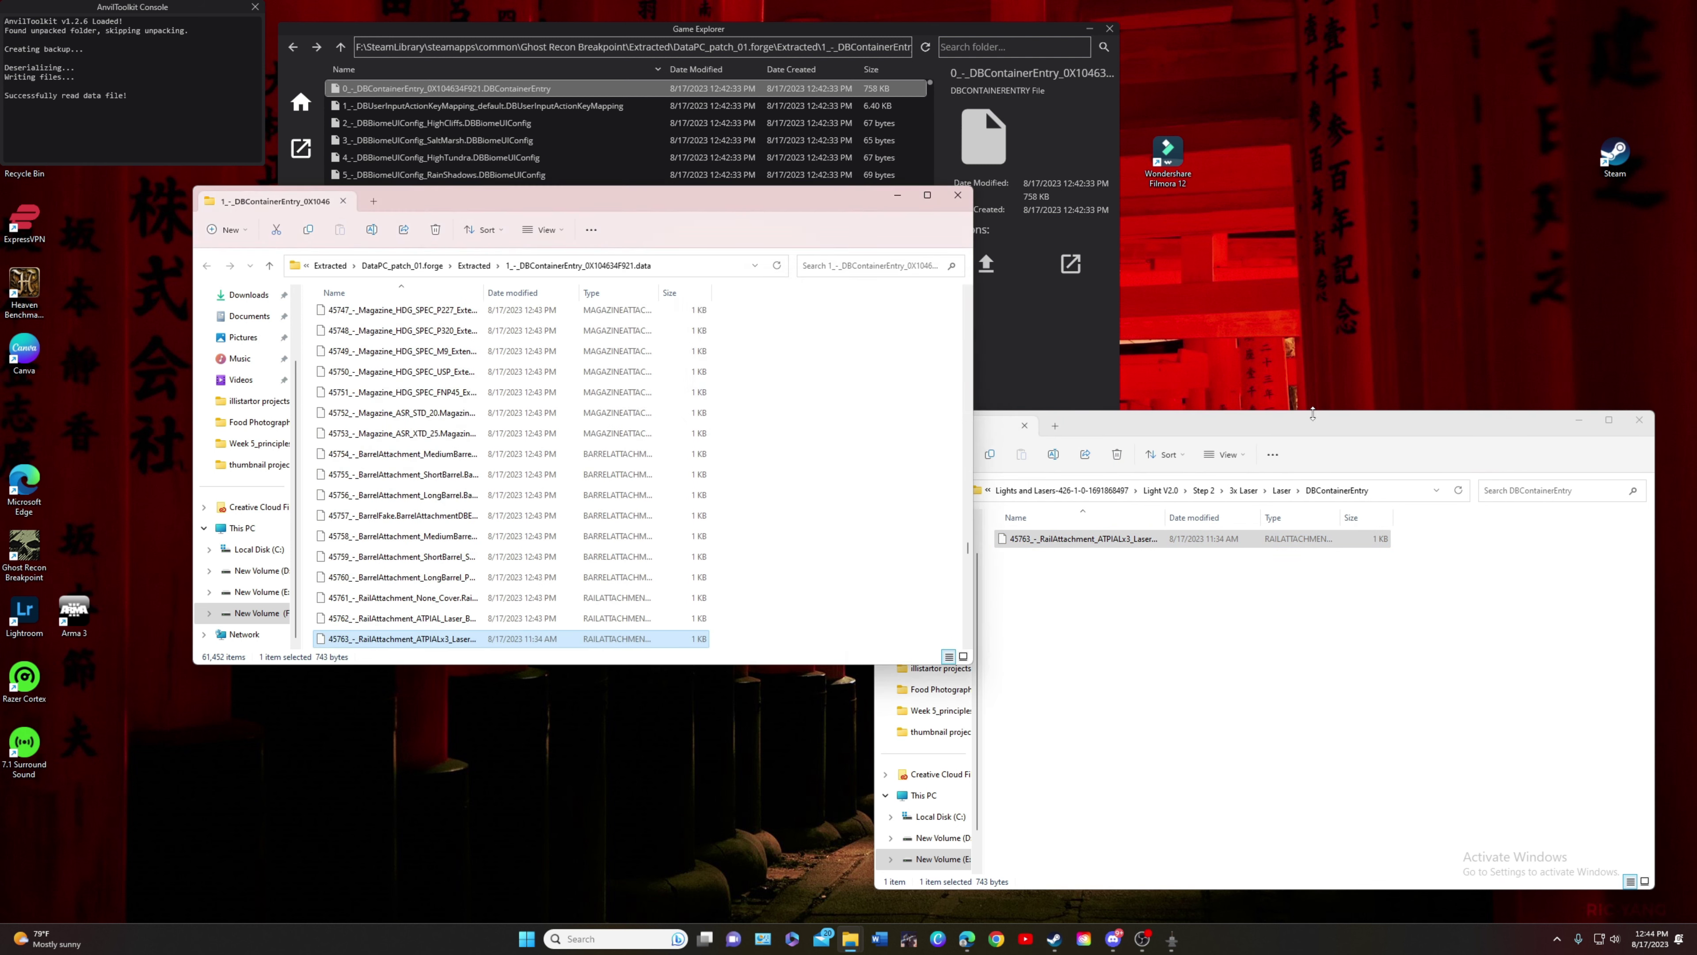
- Copy Atpial's Laser file 45762 RailAttachment_ATPIAL_Laser_BASE into the unpacked folder, replacing the existing one
left_click(1285, 420)
left_click(886, 491)
left_click(887, 491)
left_click(888, 491)
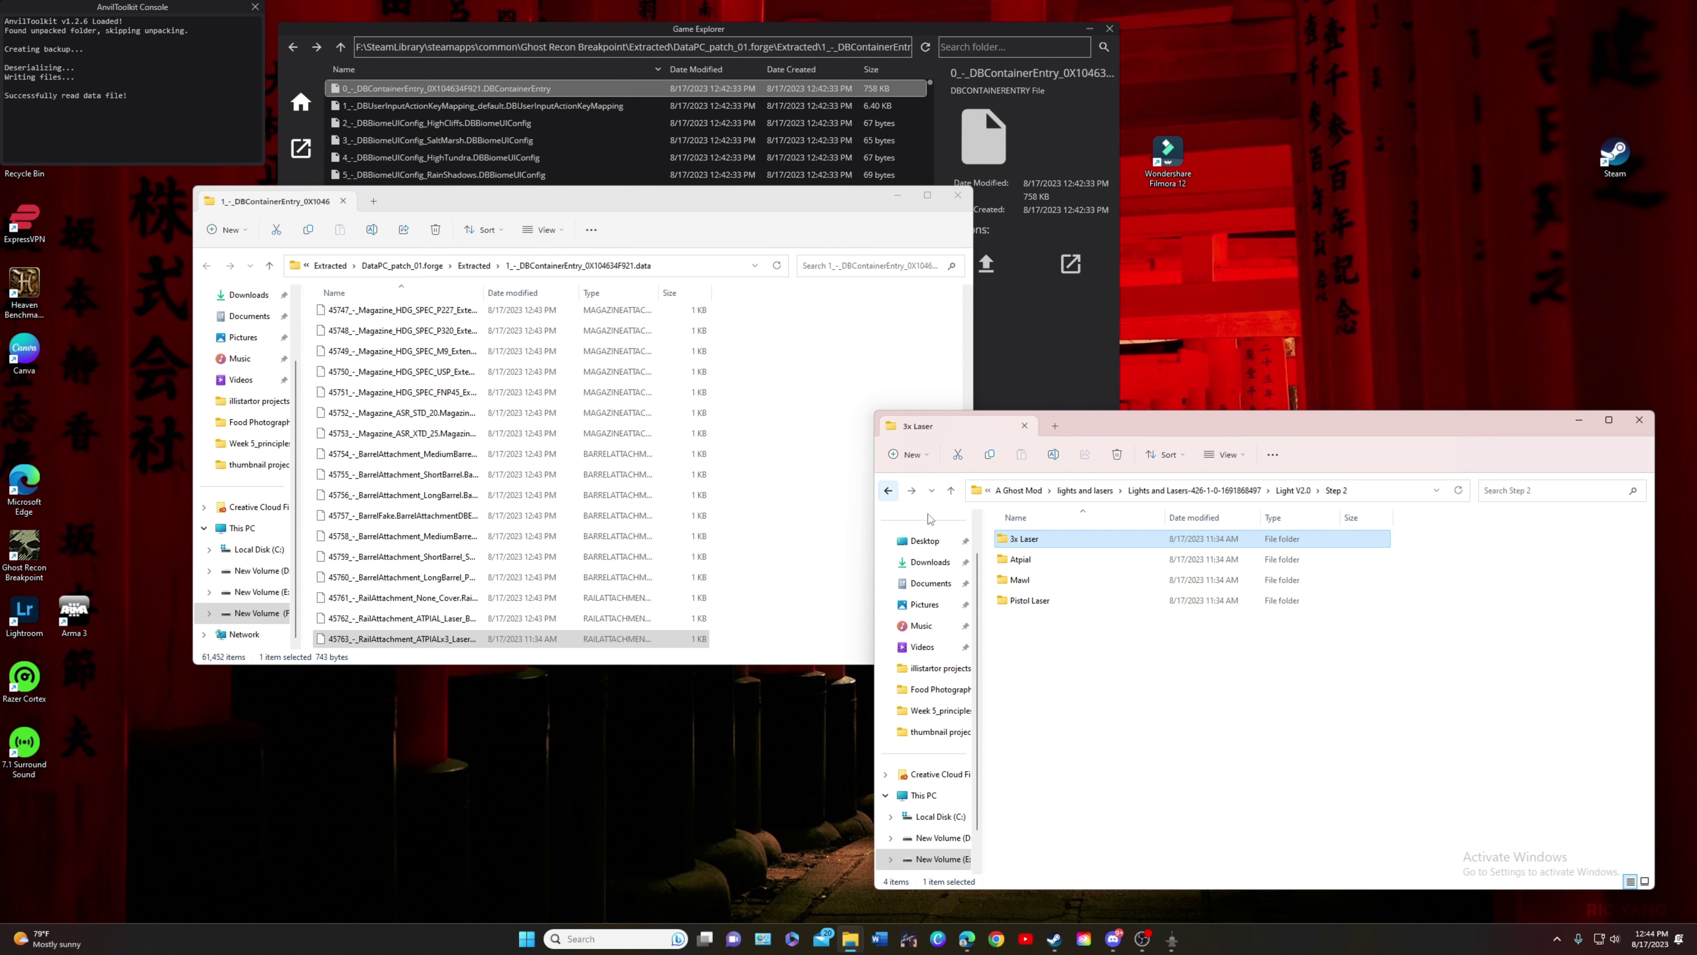
double_click(1010, 539)
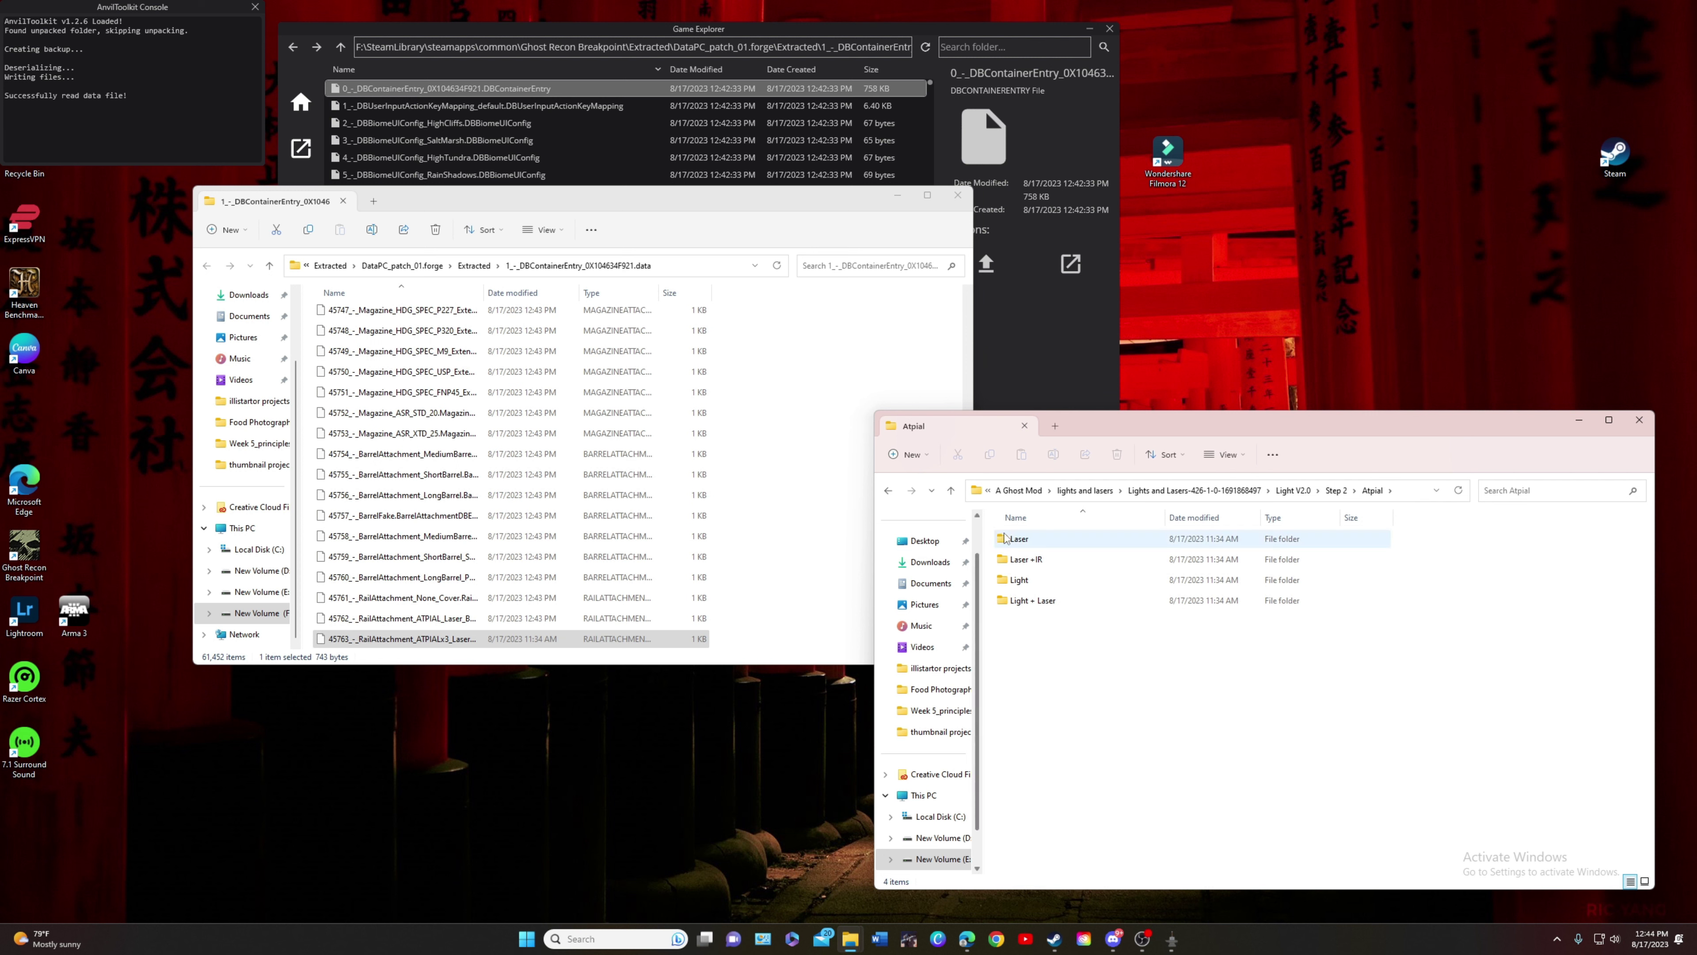
left_click(533, 641)
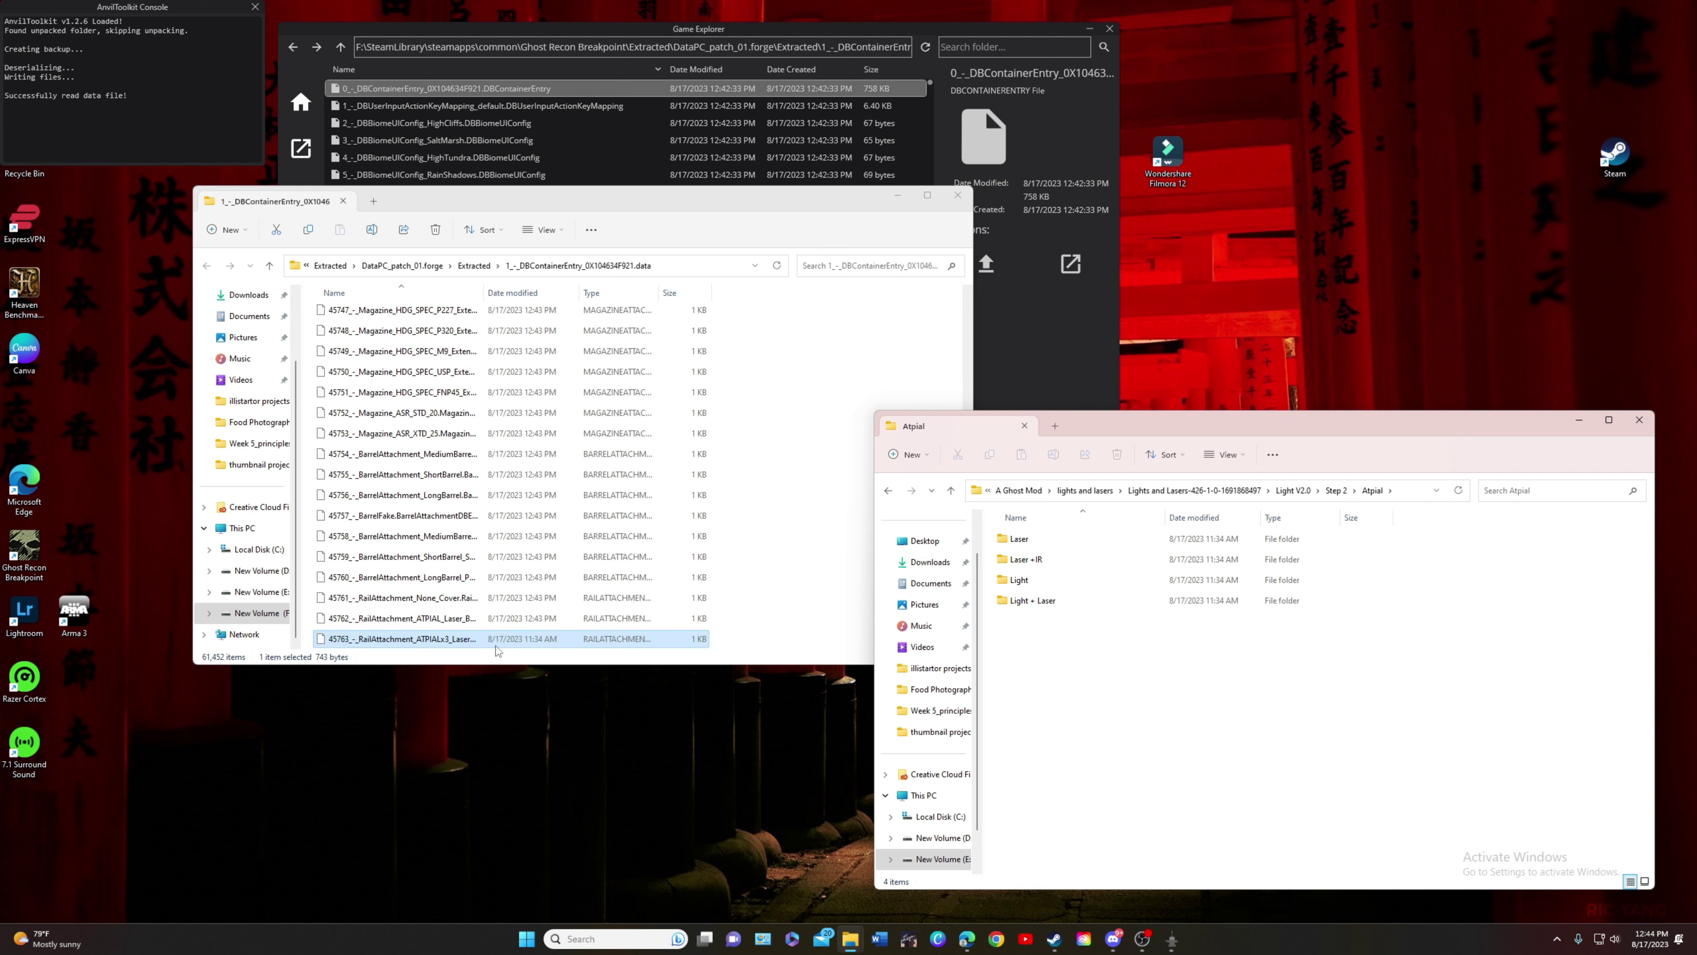
double_click(1029, 540)
double_click(1055, 543)
left_click(1054, 543)
left_click_drag(1055, 542, 792, 381)
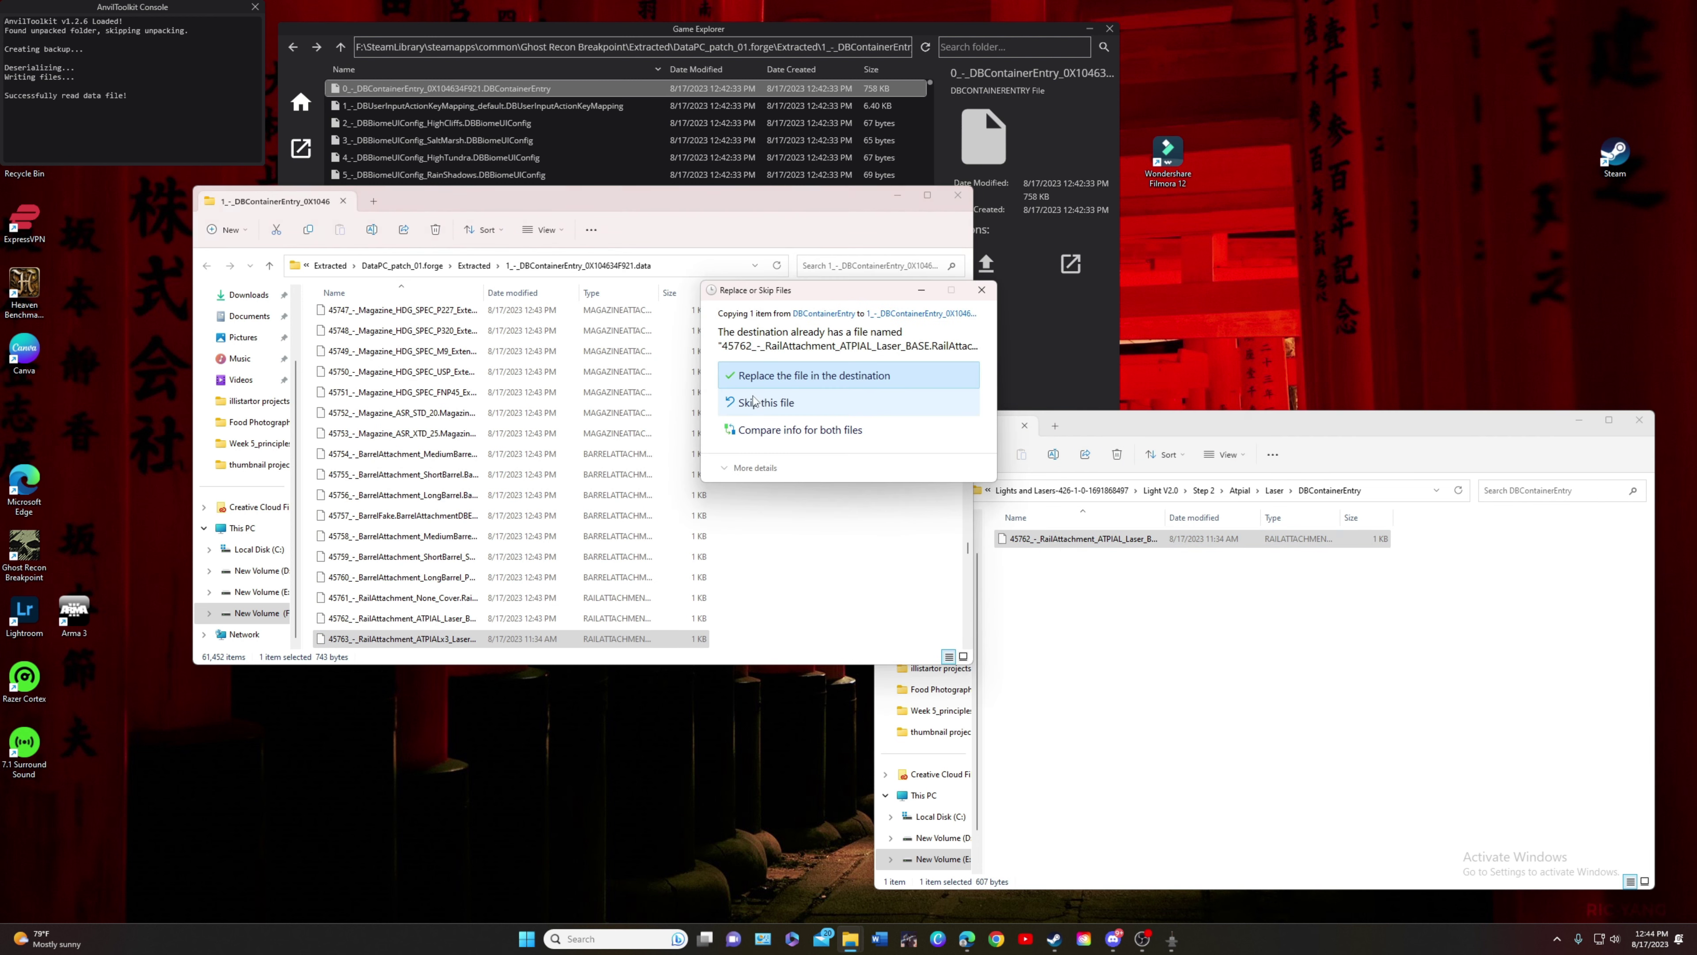
left_click(797, 377)
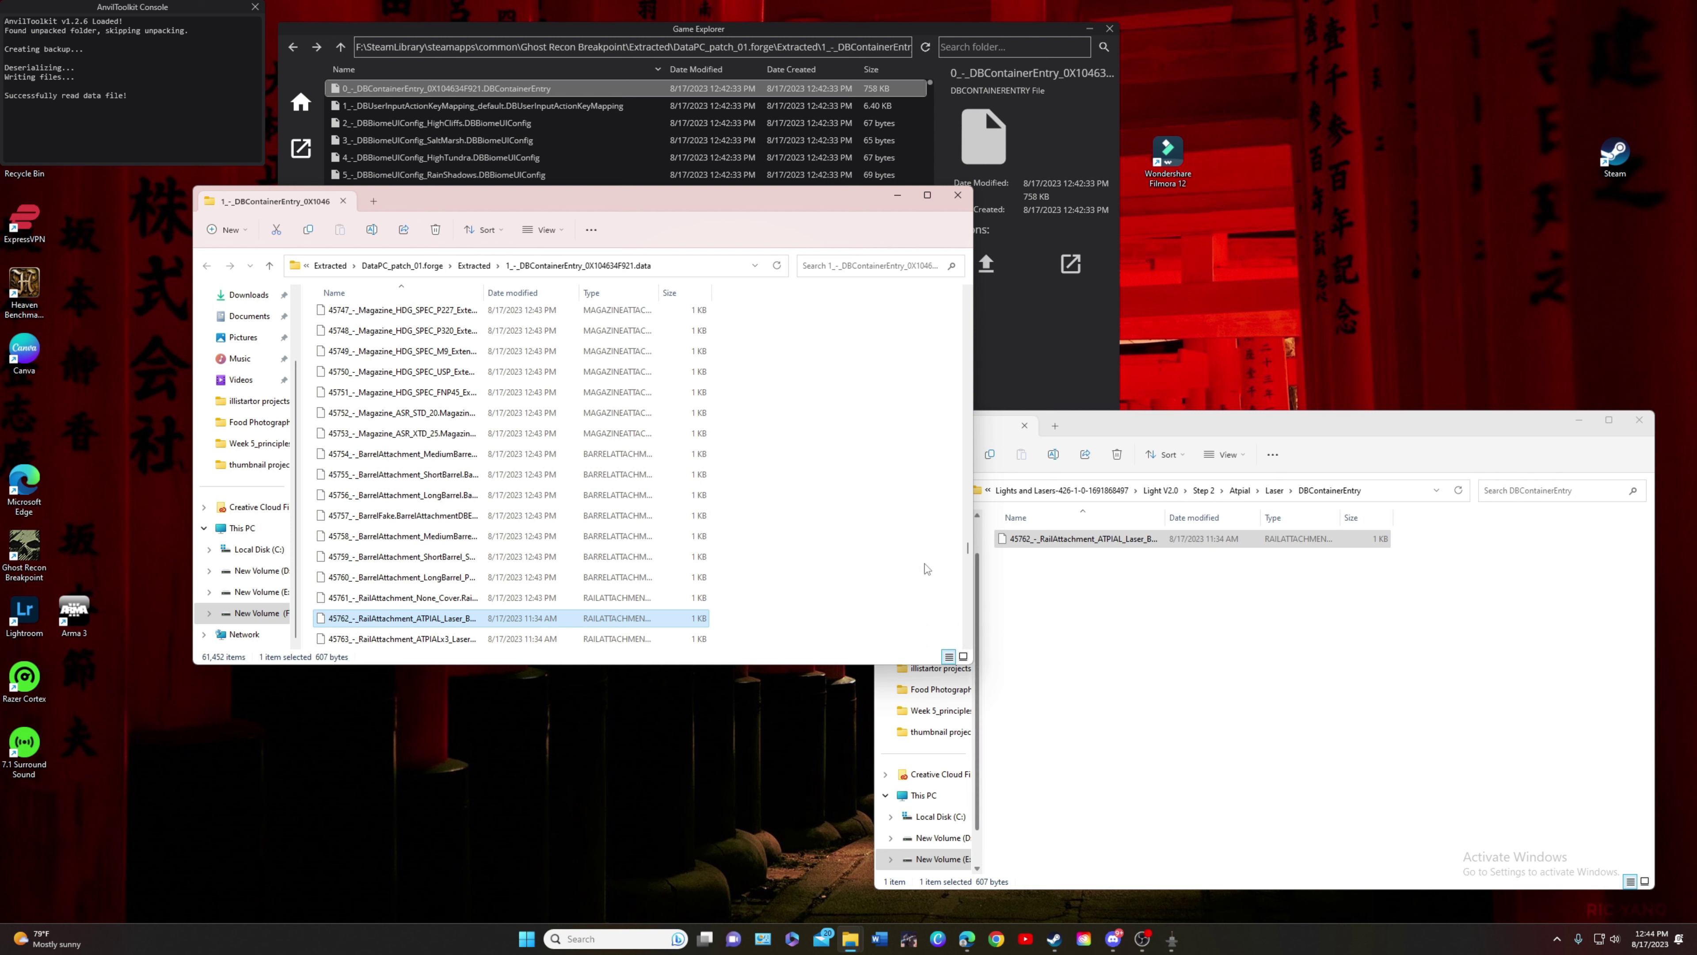
- Navigate the mod window back out of the Atpial folder to Step 2
left_click(982, 562)
left_click(888, 490)
left_click(888, 490)
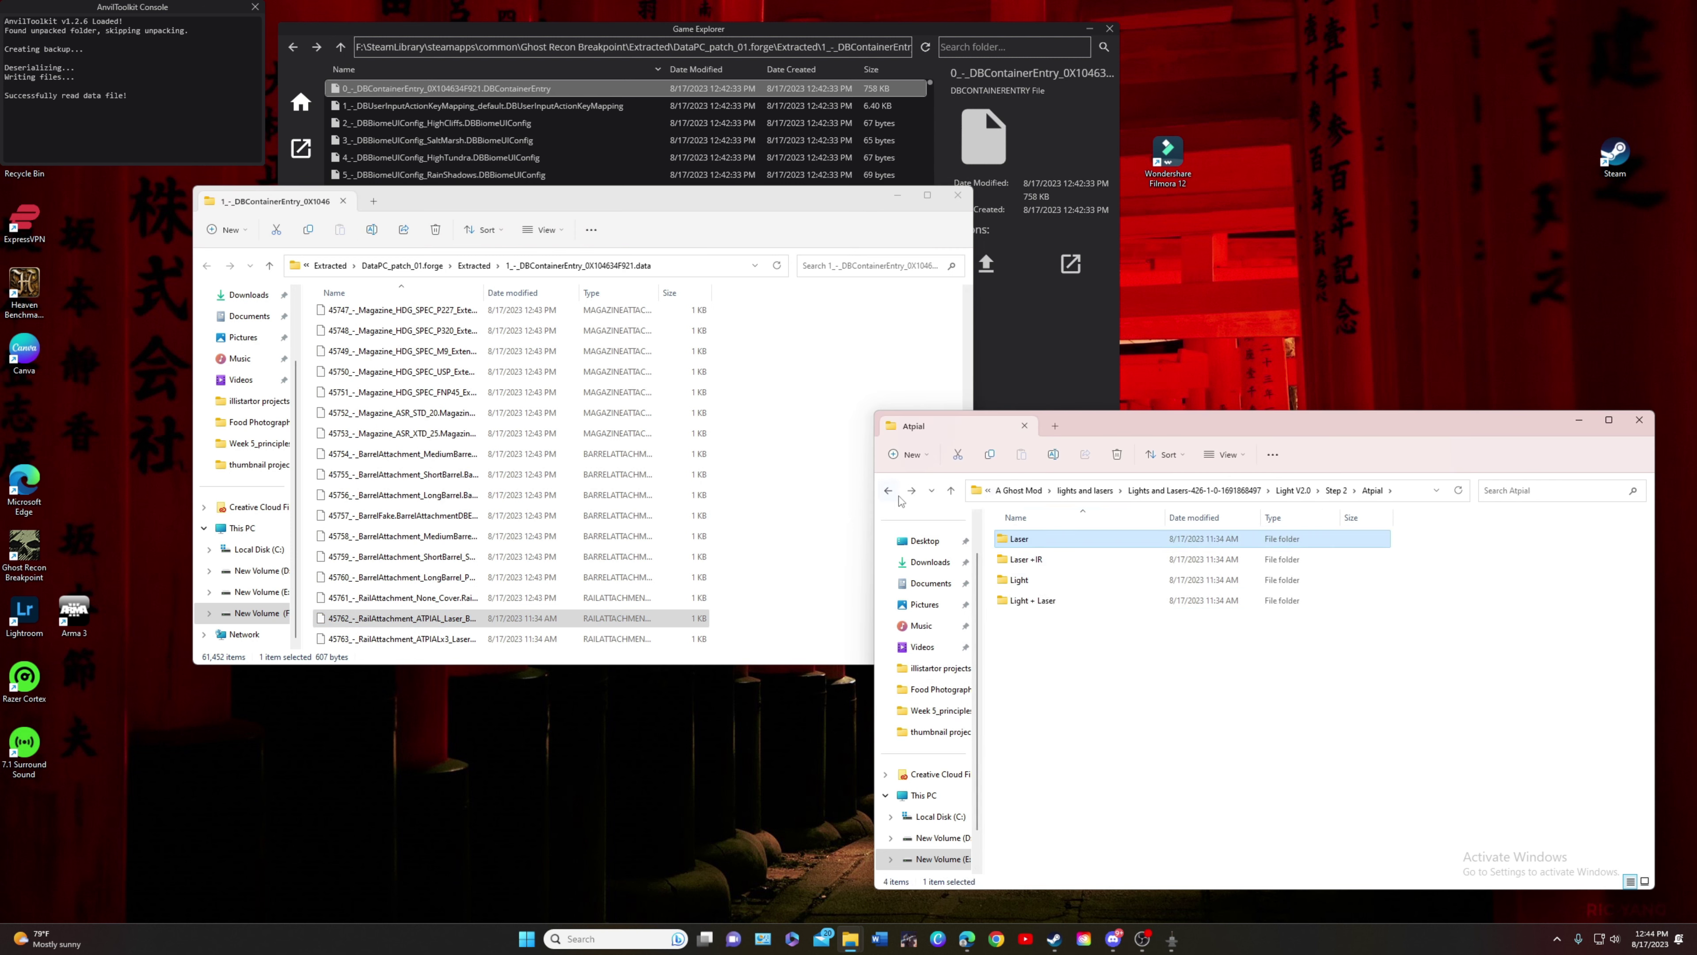
left_click(889, 491)
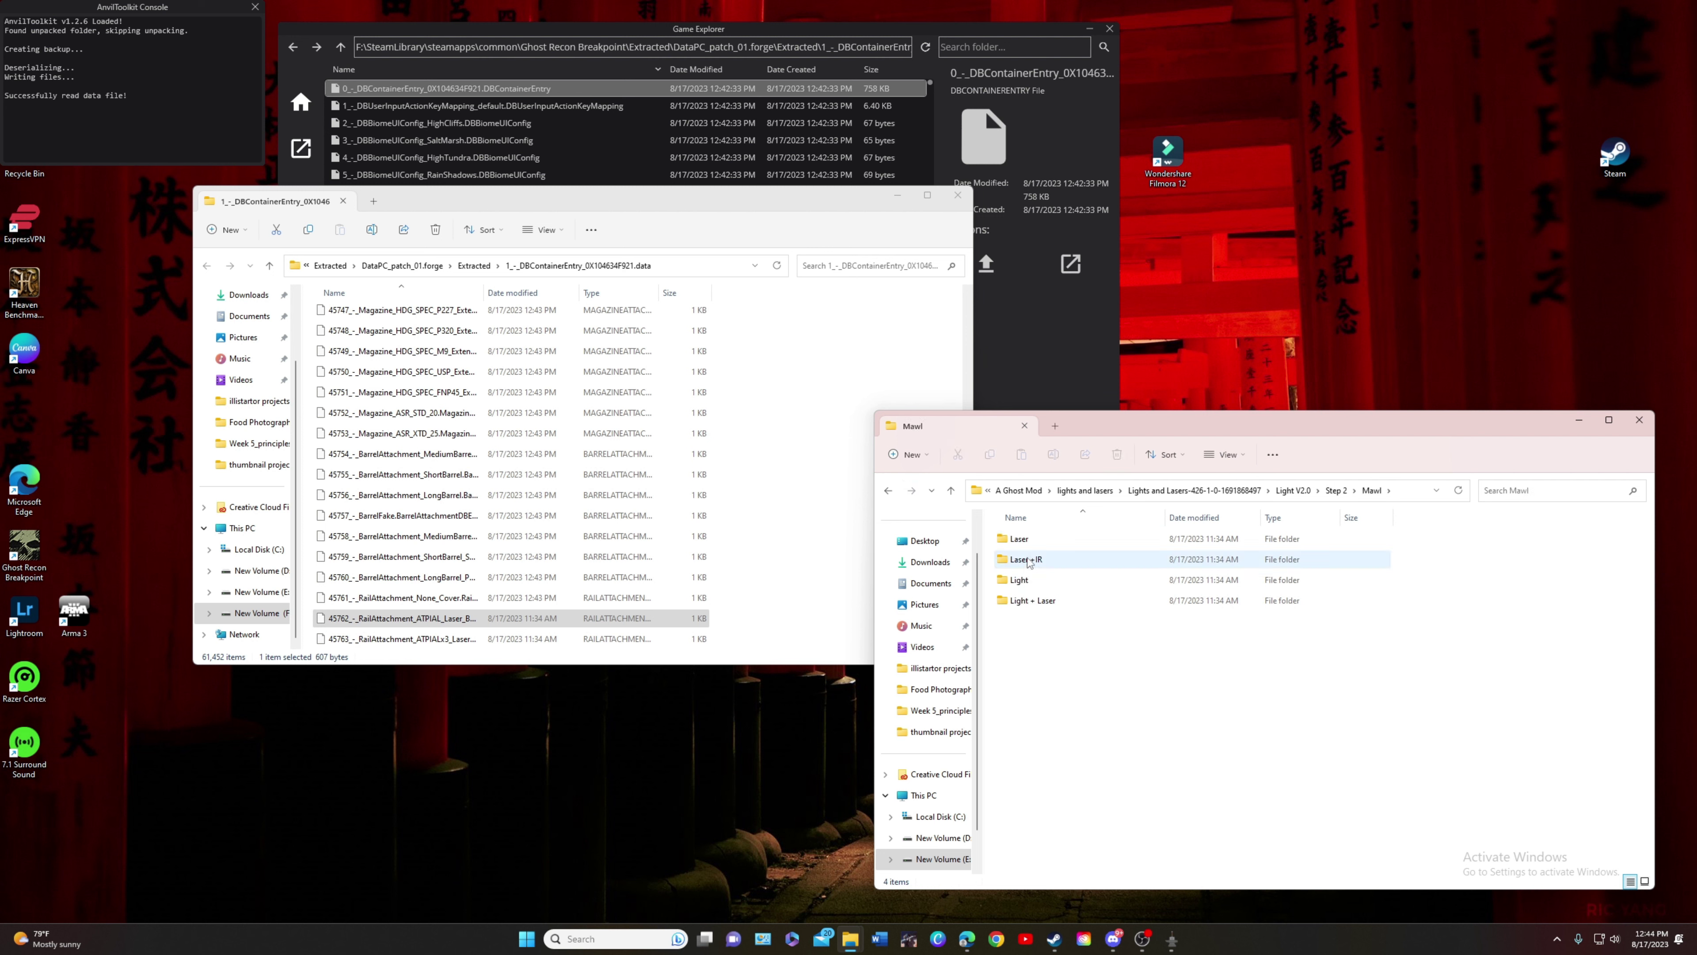
- Copy the Mawl laser's 45770 RailAttachment file into the unpacked folder, replacing the original
double_click(1023, 539)
double_click(1038, 540)
left_click(1040, 541)
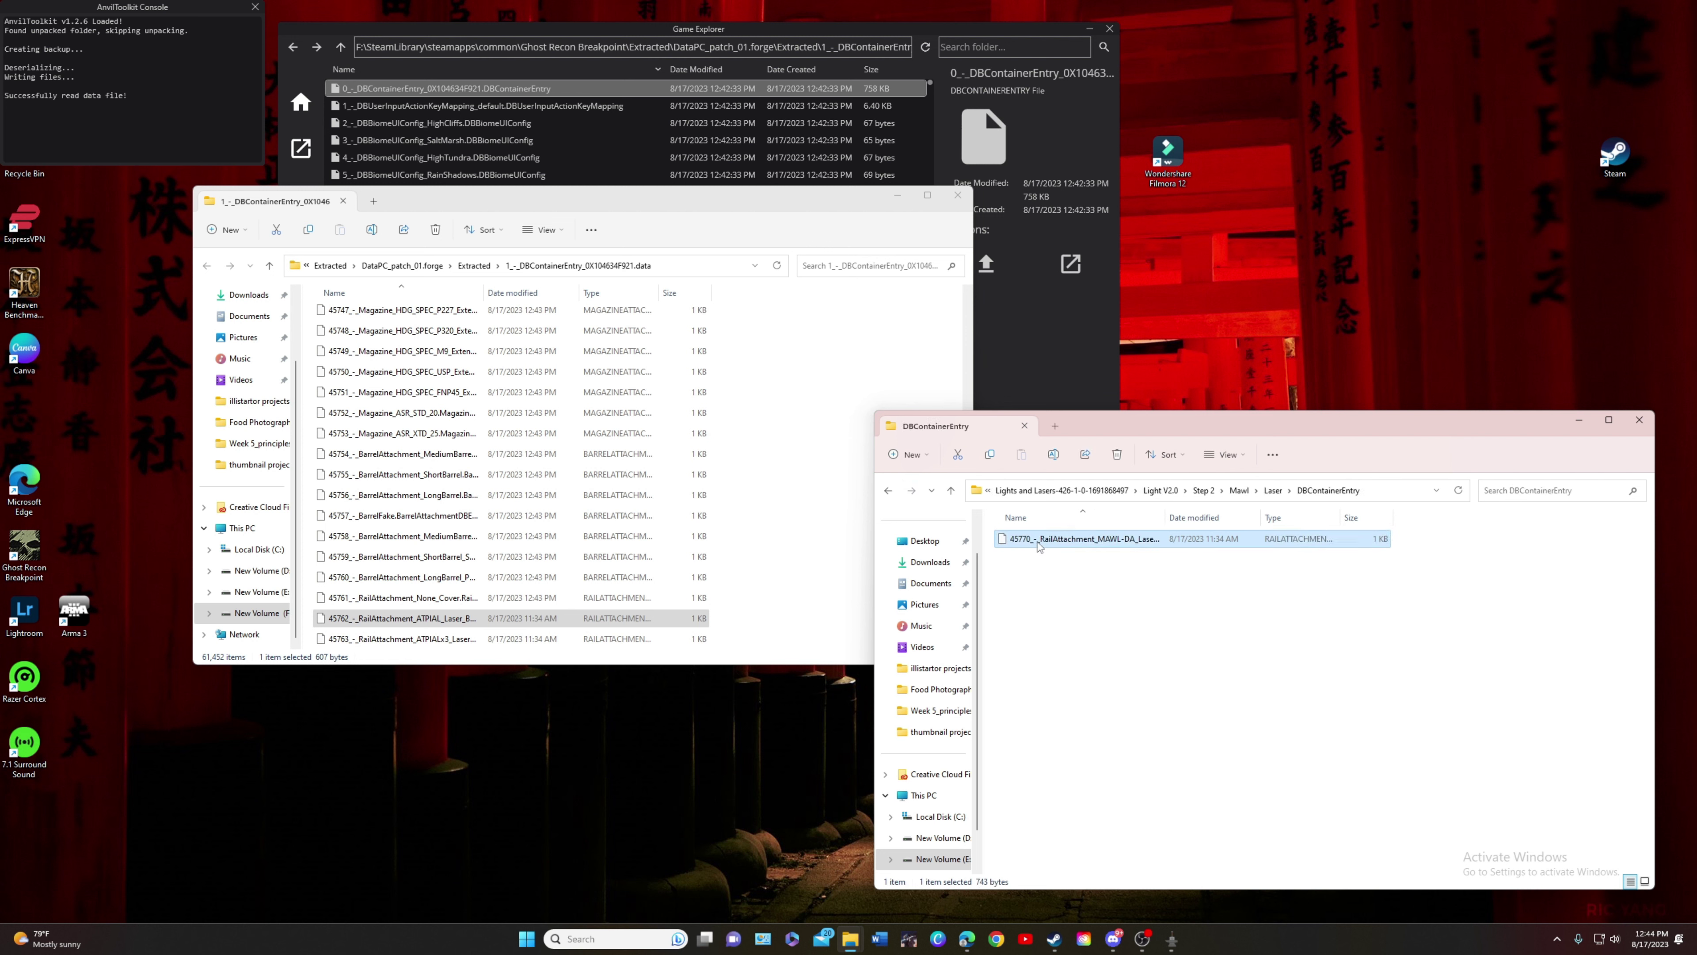
left_click_drag(1038, 549, 779, 402)
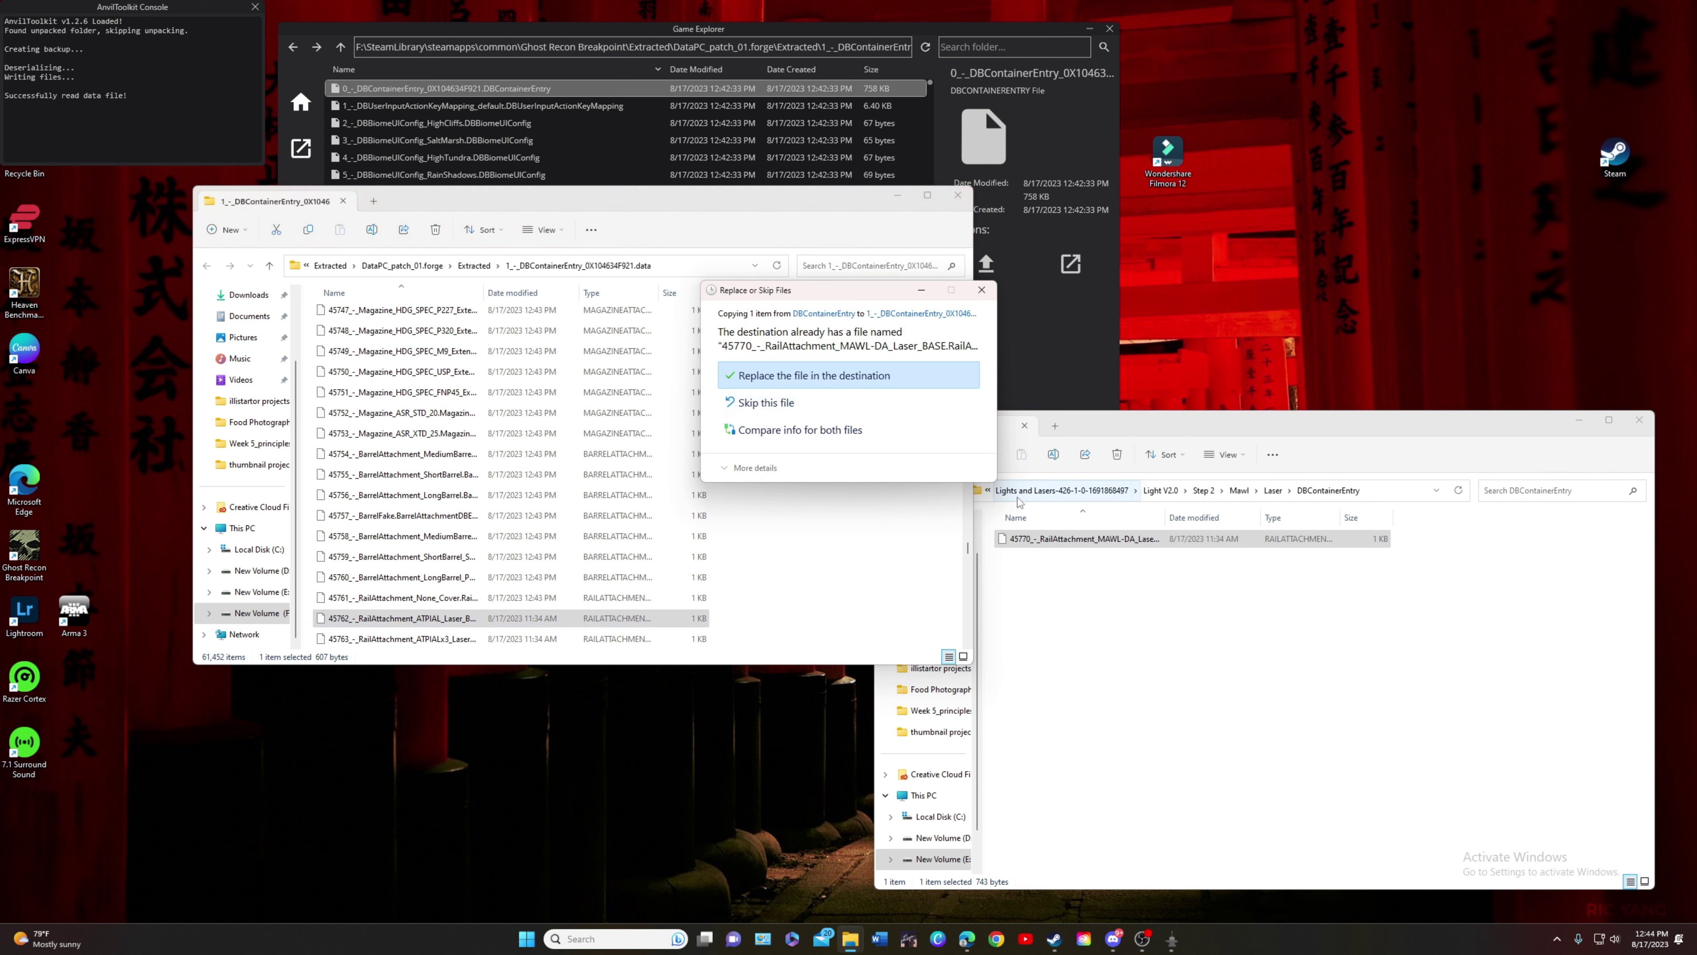
left_click(862, 375)
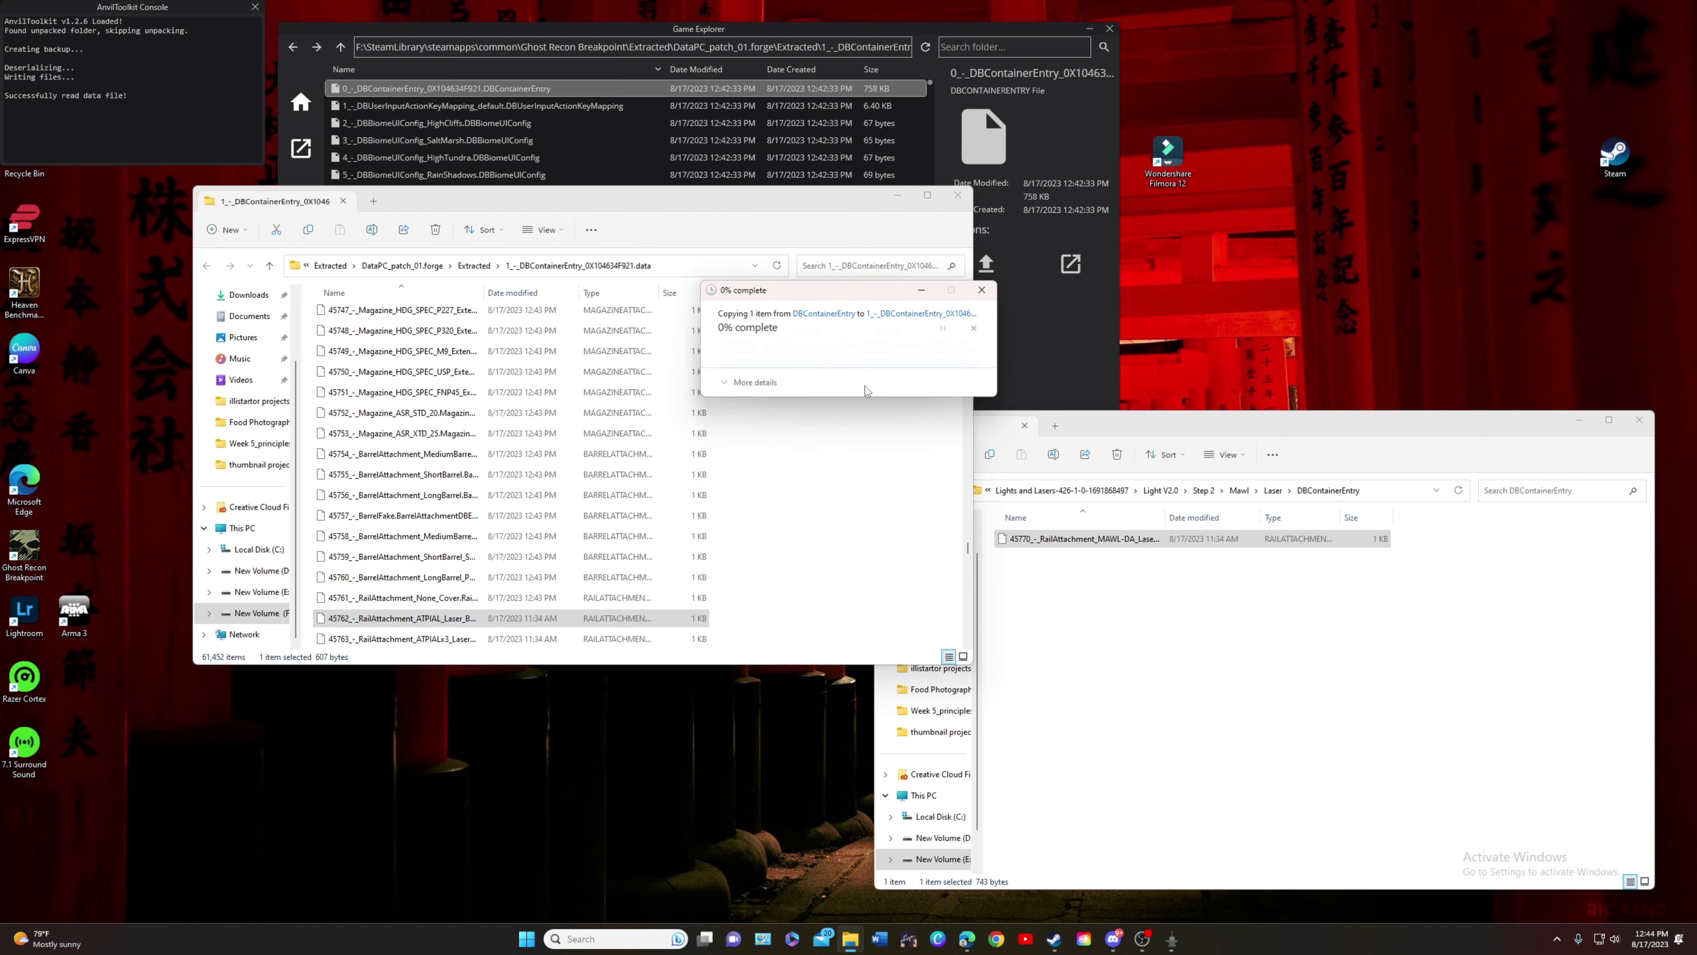
- Copy the Pistol Laser's 45765 RailAttachment file into the unpacked folder, replacing the original
left_click(1137, 622)
left_click(889, 492)
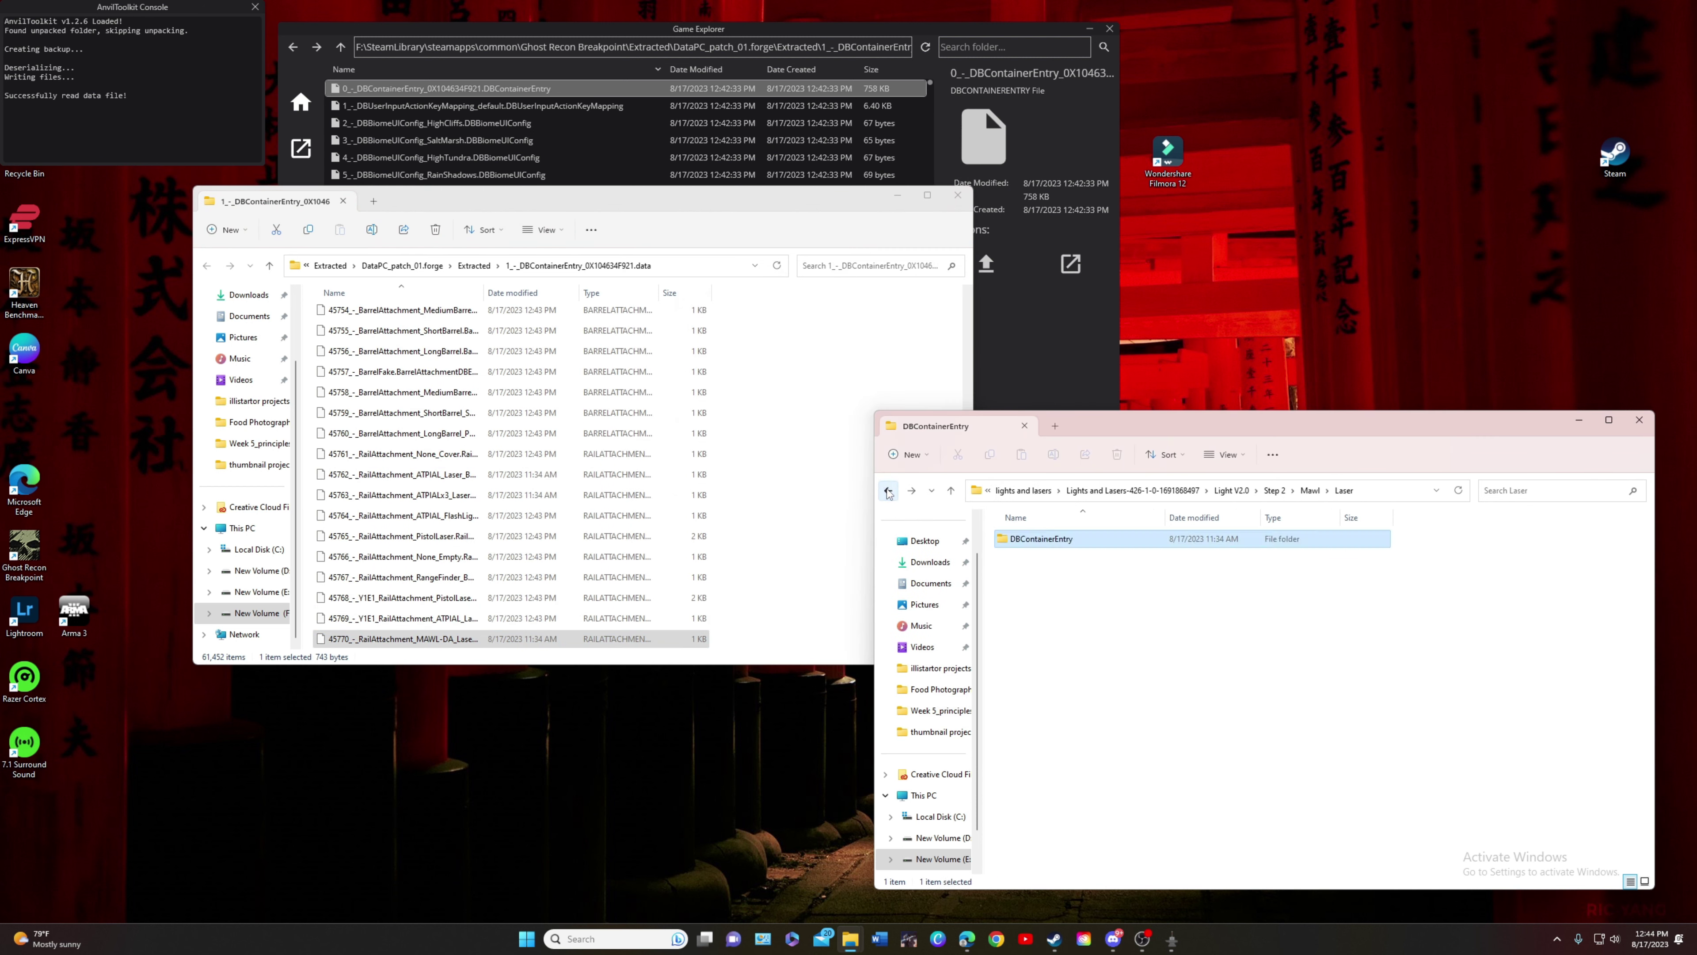
left_click(889, 492)
left_click(889, 492)
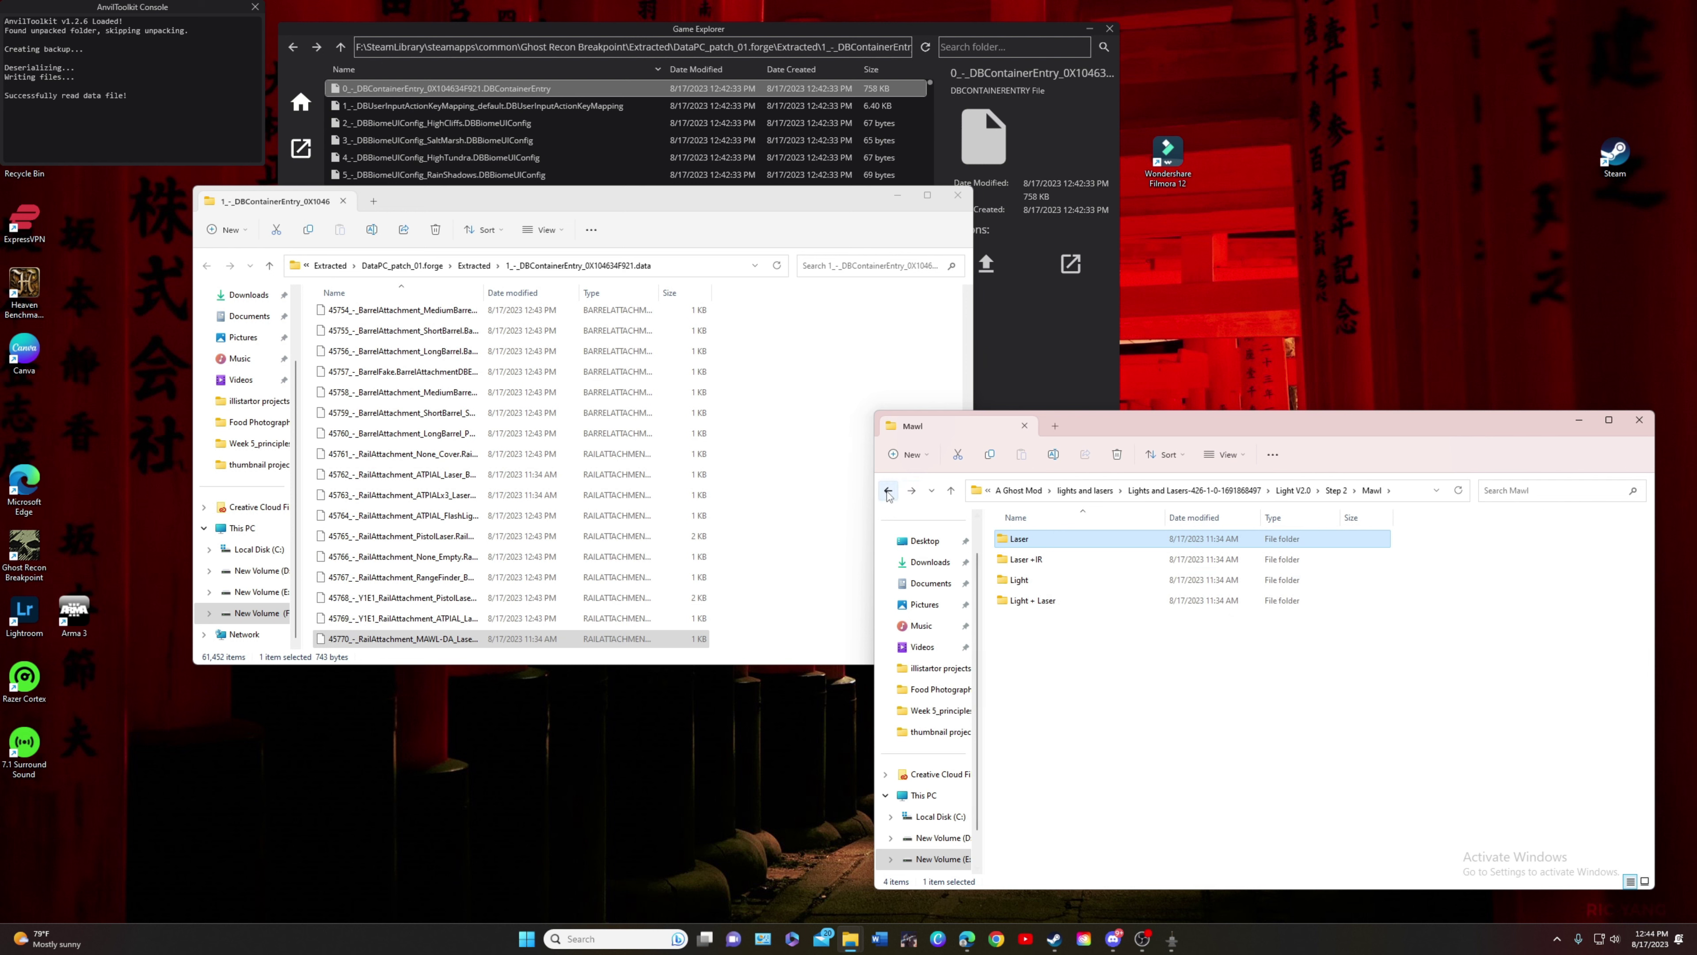
double_click(1016, 596)
double_click(1026, 542)
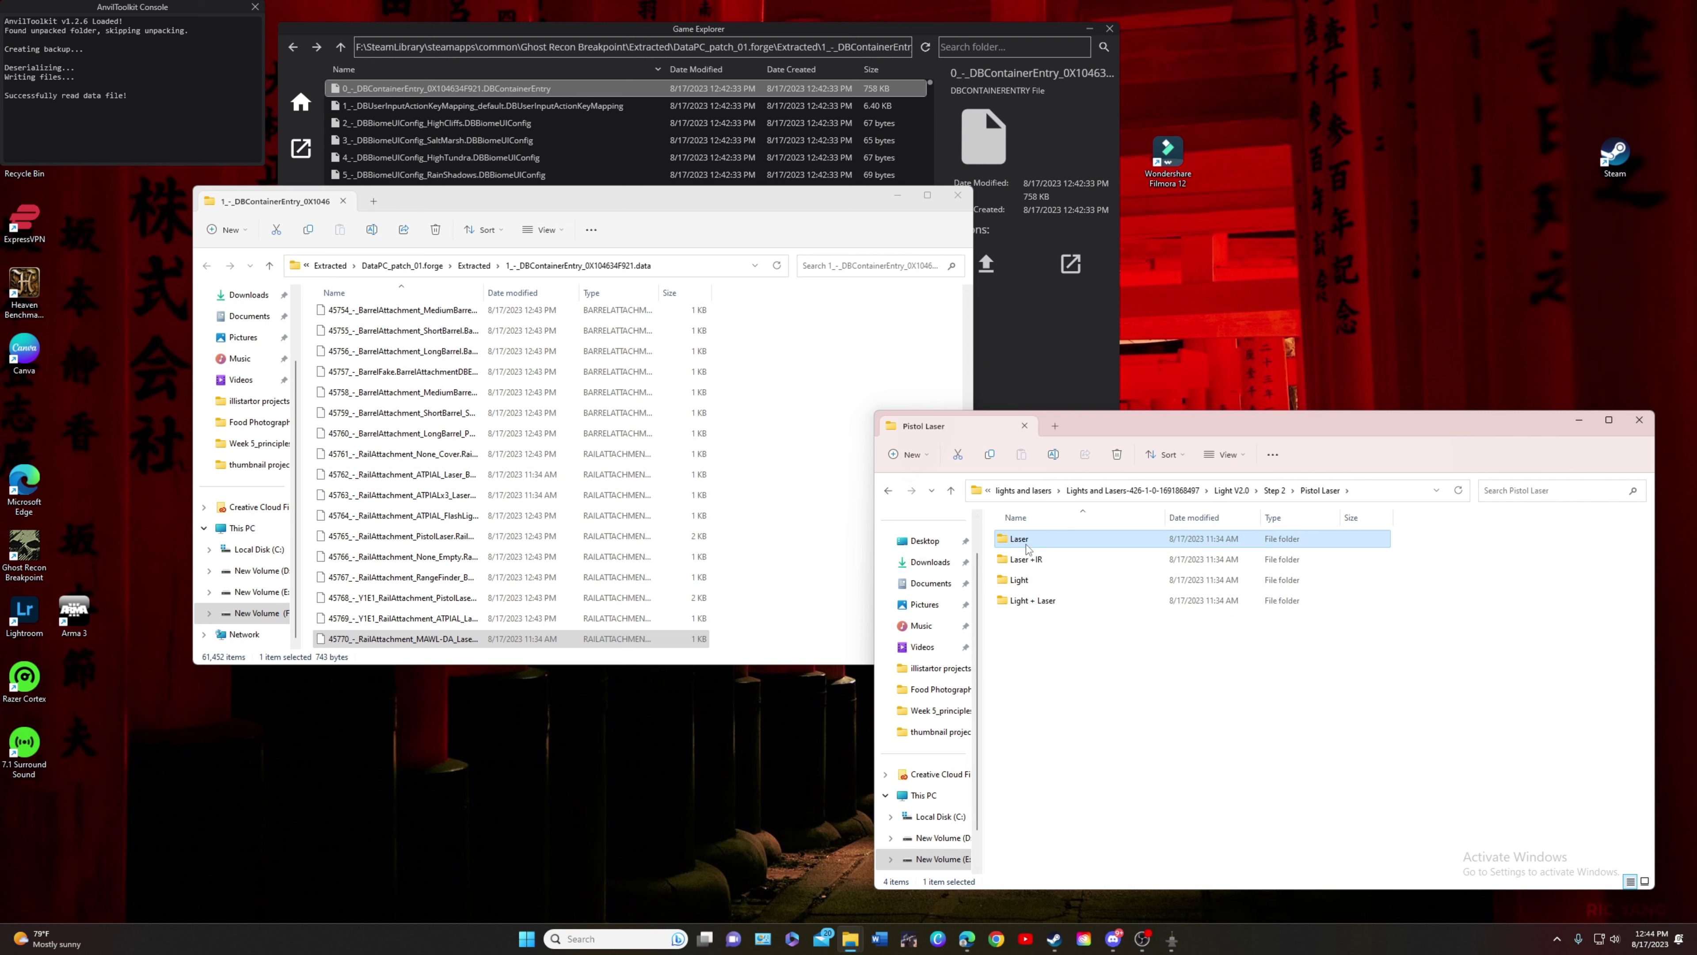
double_click(1027, 541)
left_click_drag(1027, 544, 770, 358)
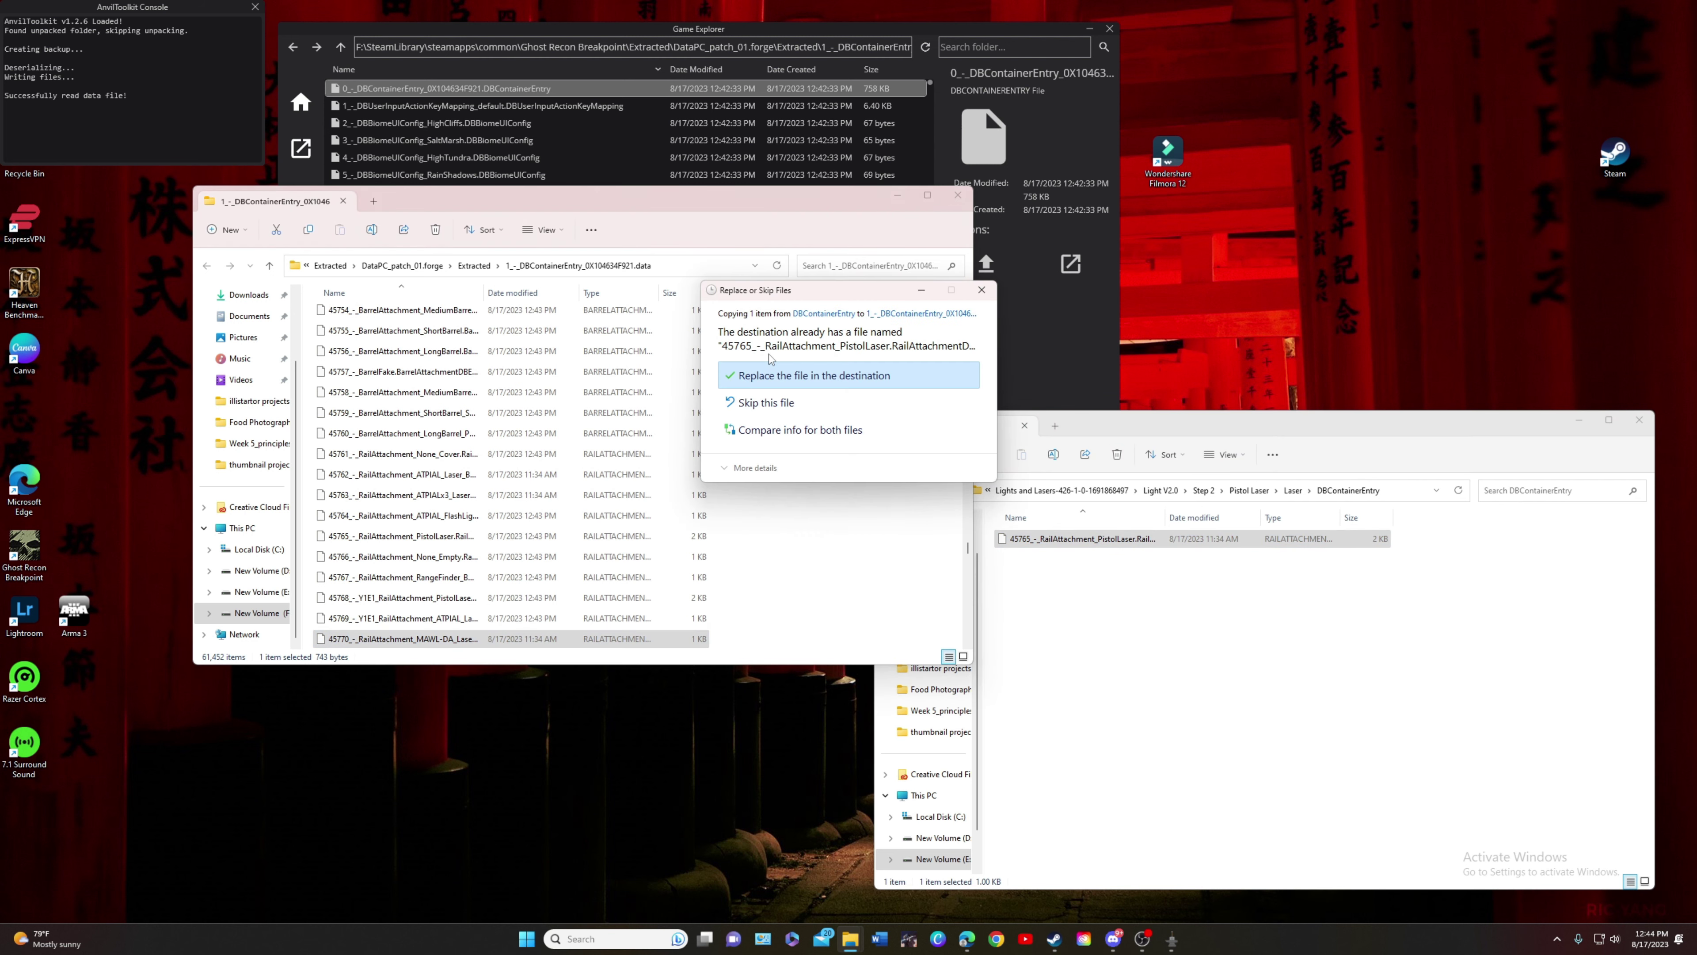
left_click(787, 376)
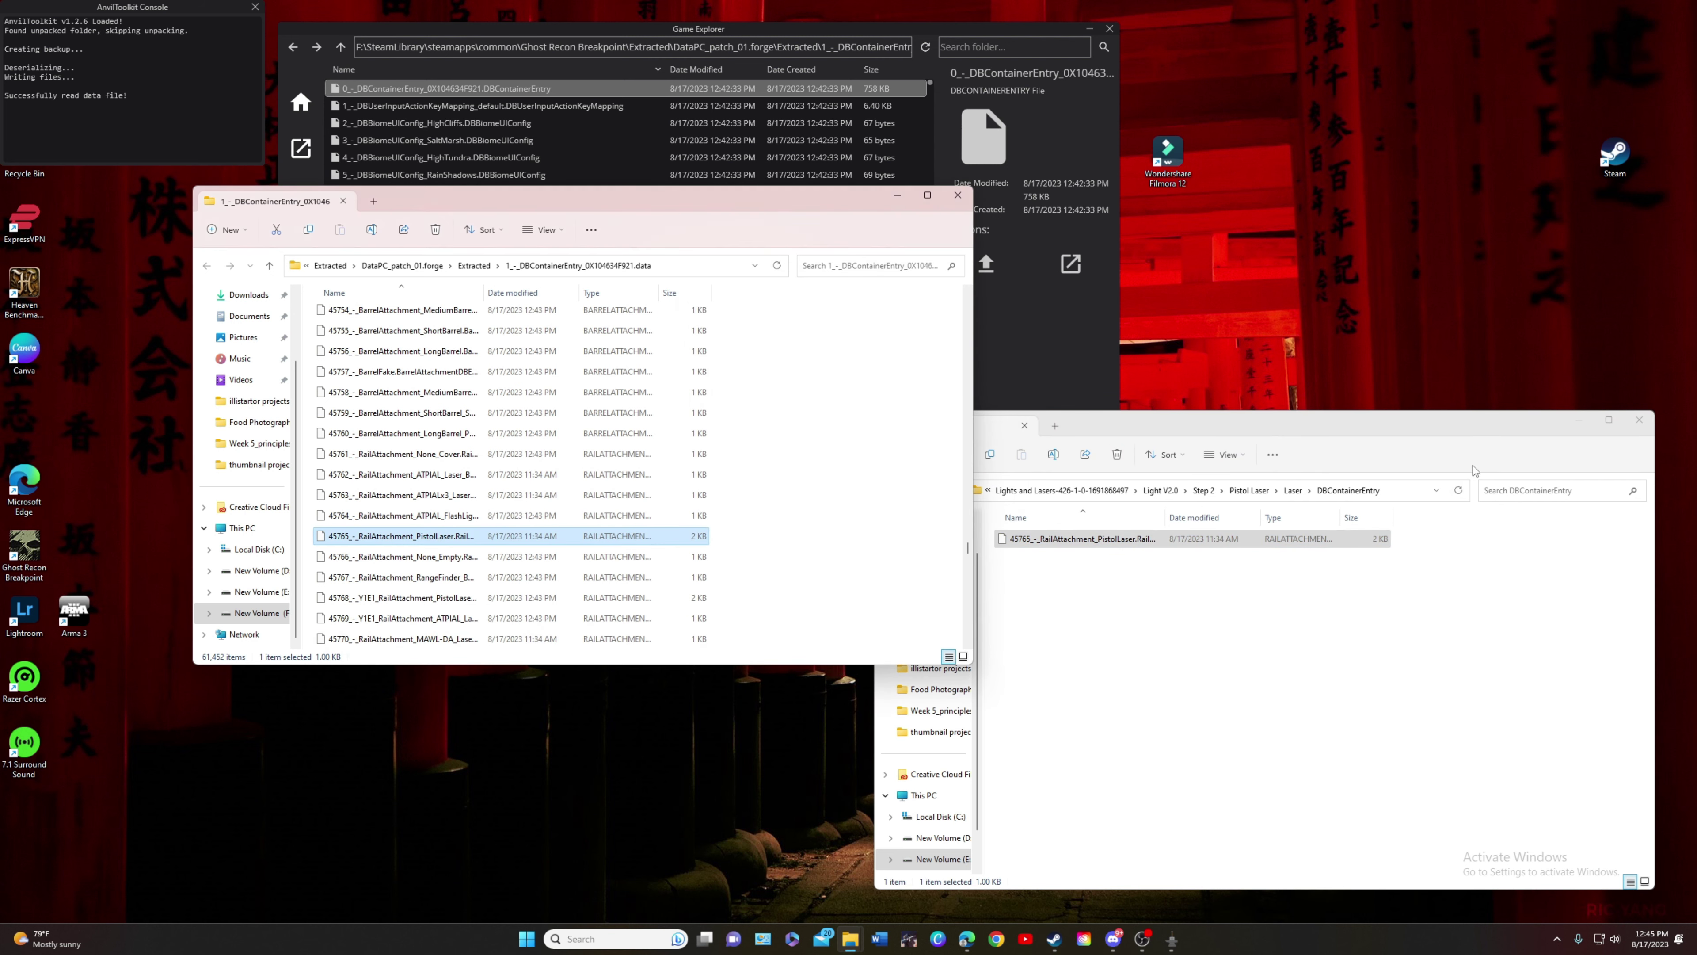
left_click(1465, 444)
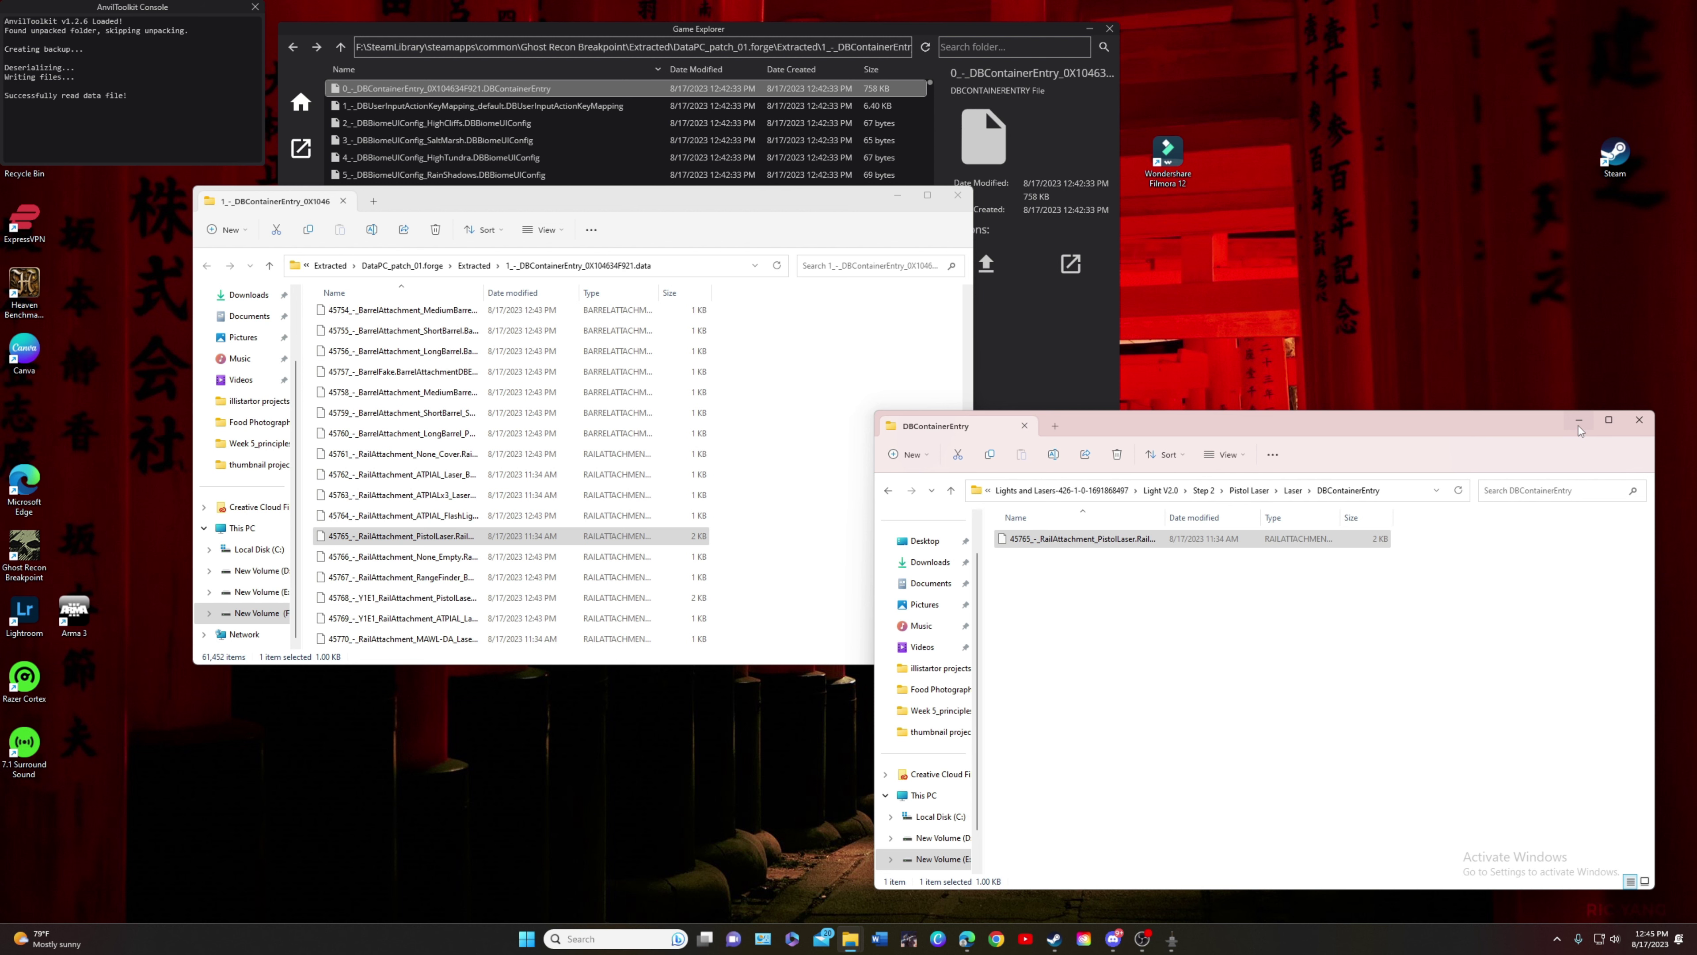
- Close the mod files window and minimize the remaining File Explorer window
left_click(1640, 421)
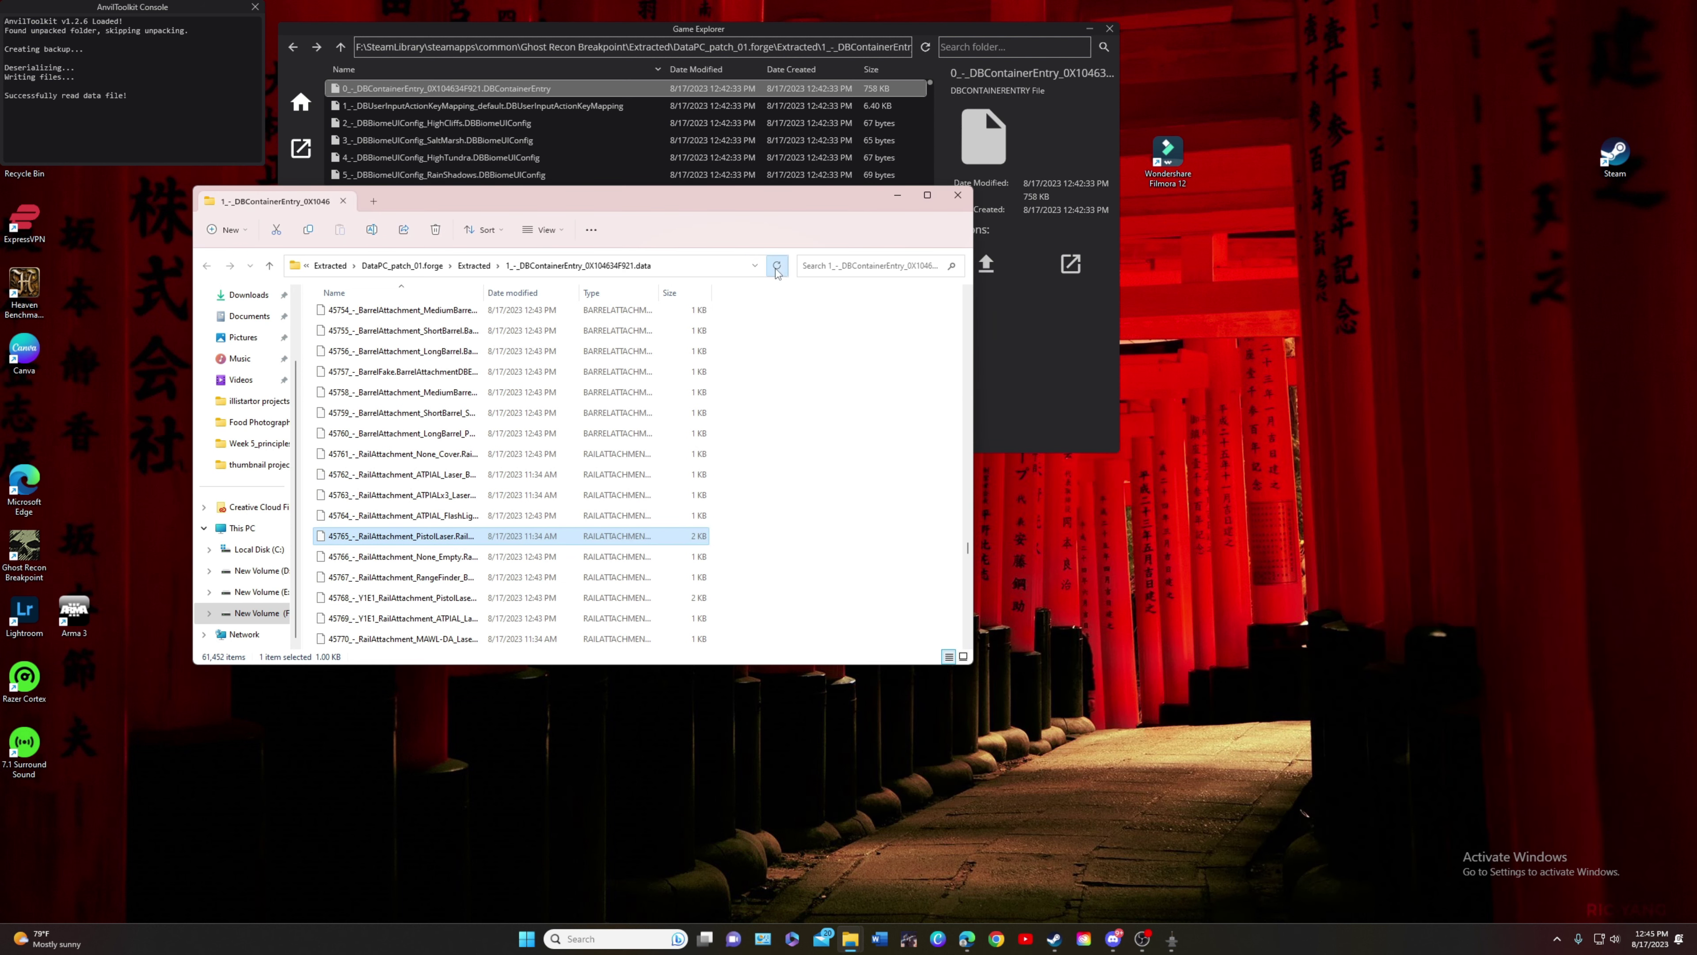
scroll(601, 428, "up", 2)
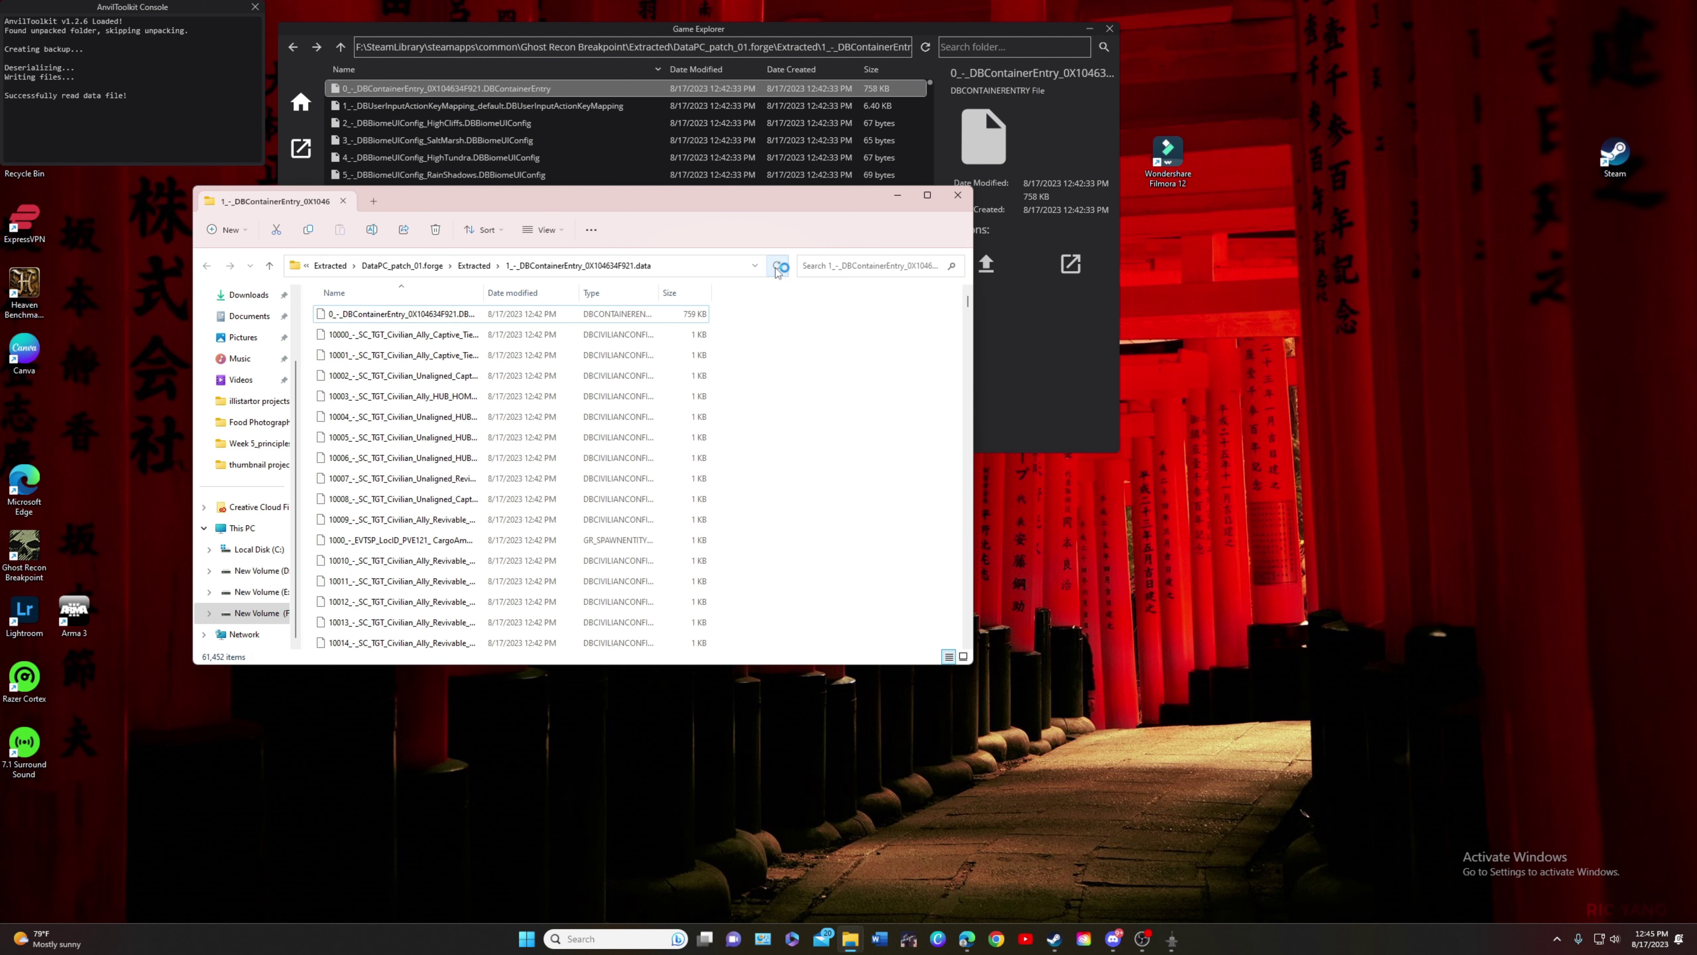
left_click(269, 266)
left_click(269, 266)
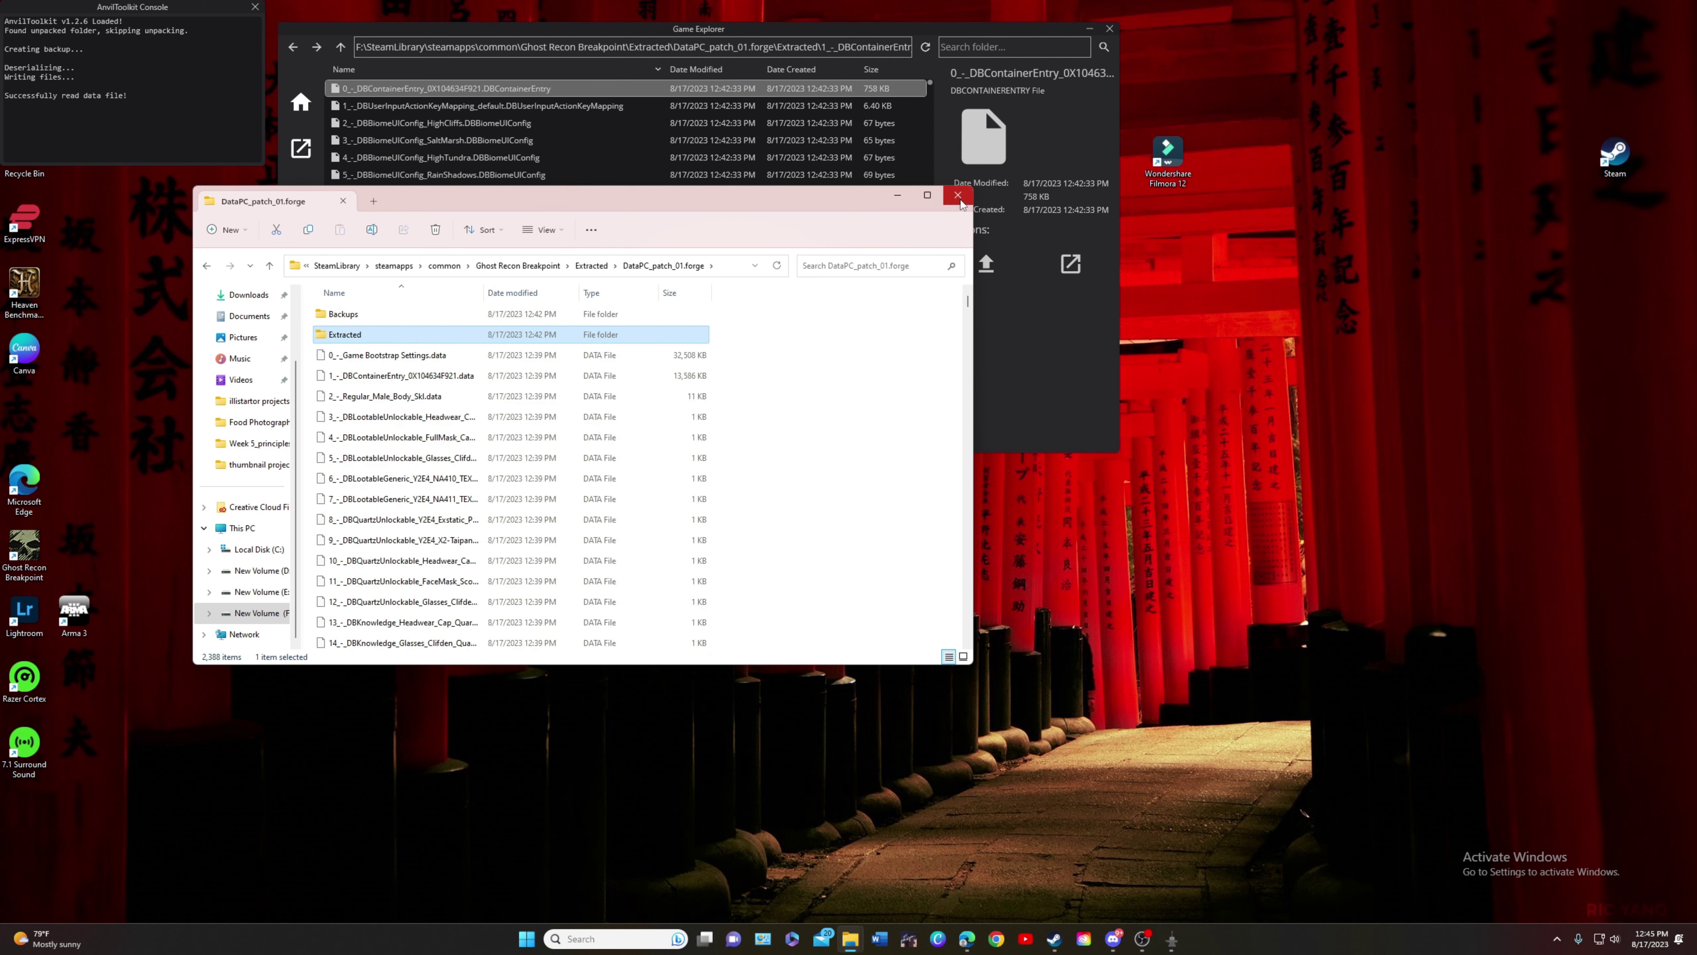
left_click(898, 197)
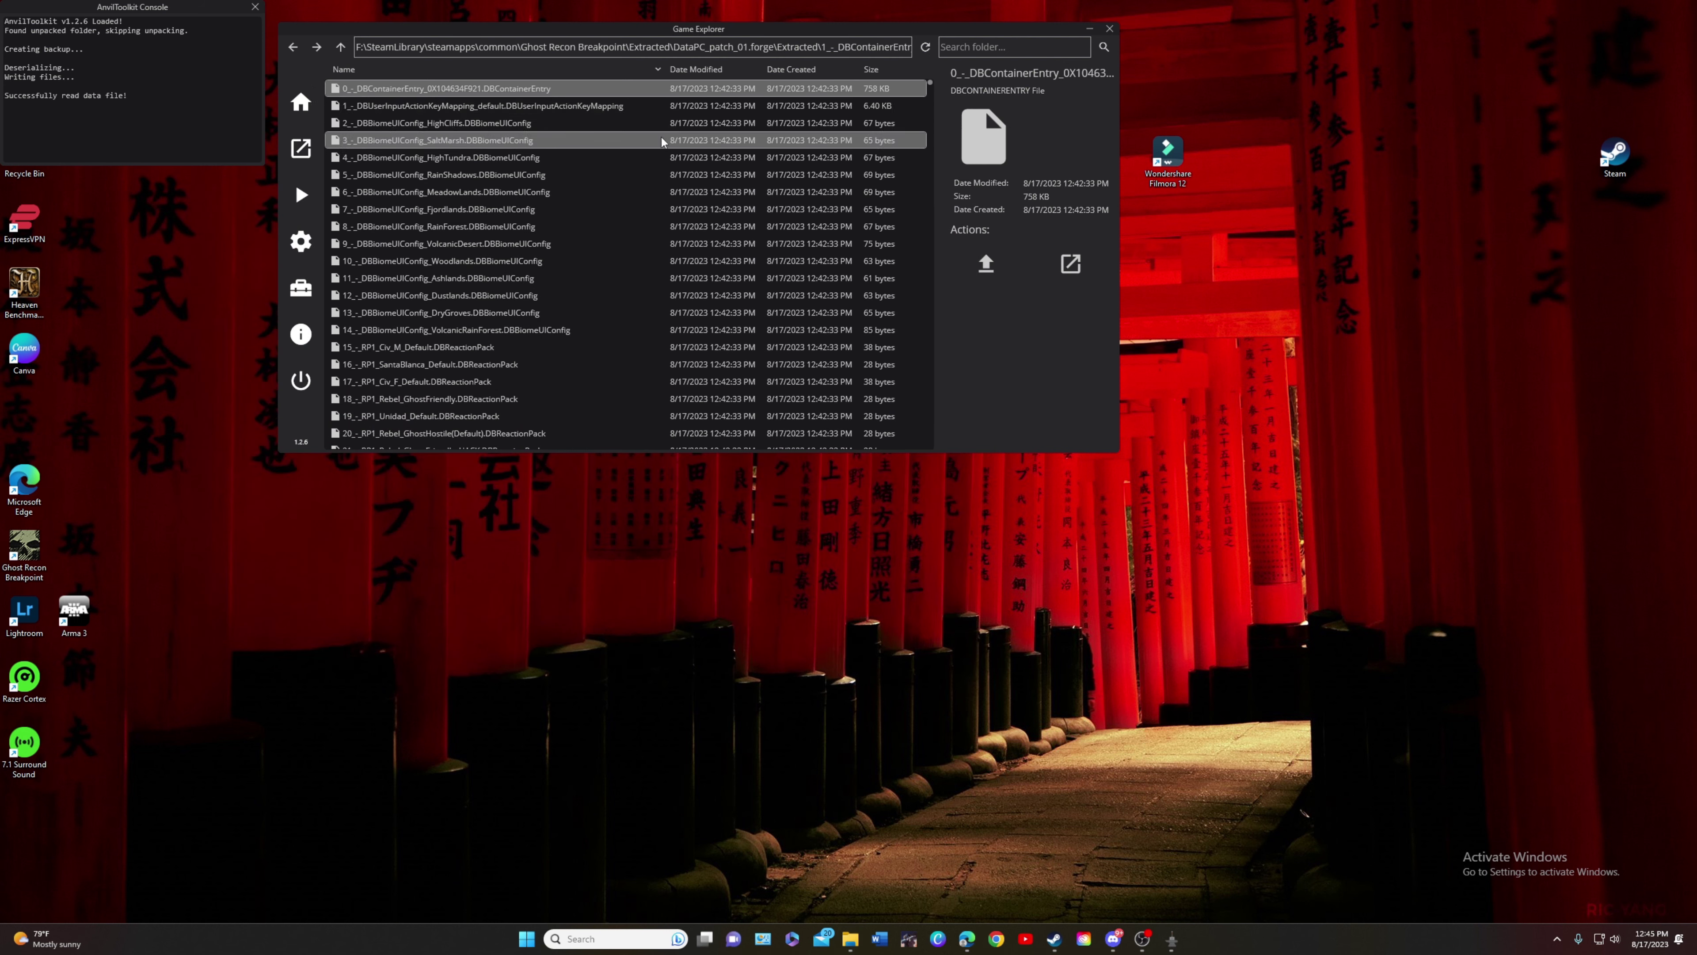
- Refresh the toolkit and repack the edited DBContainerEntry folder into its 55.0 MB data file
left_click(923, 46)
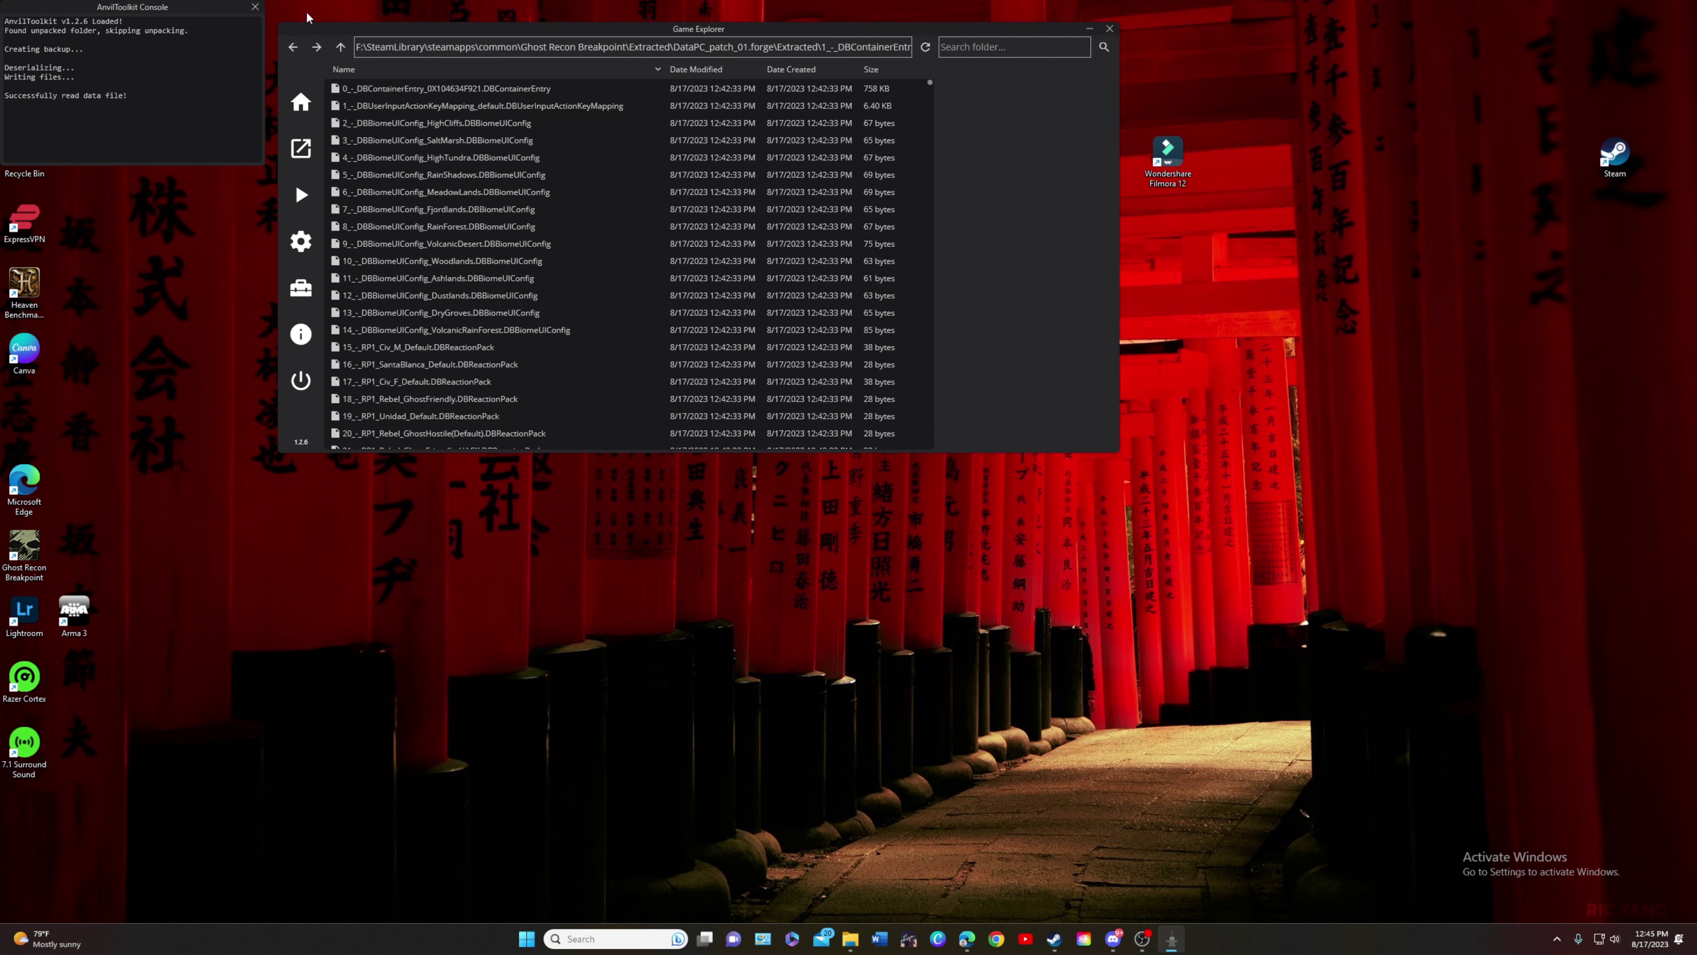
left_click(339, 47)
left_click(375, 87)
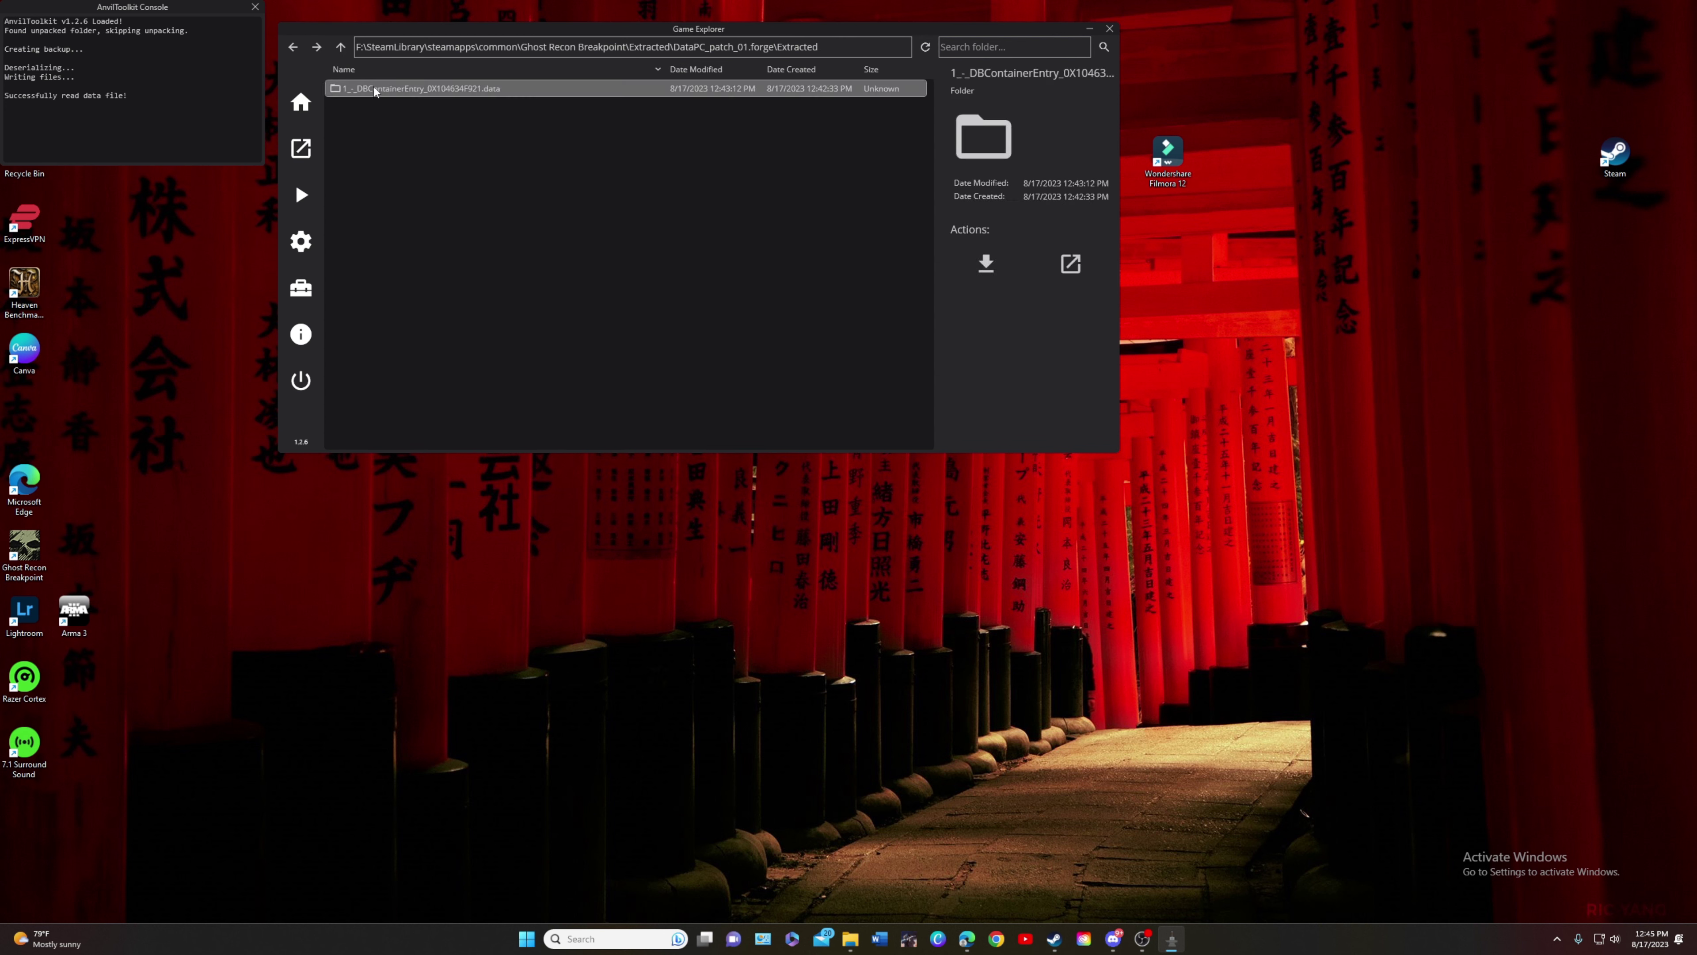
right_click(374, 87)
left_click(404, 97)
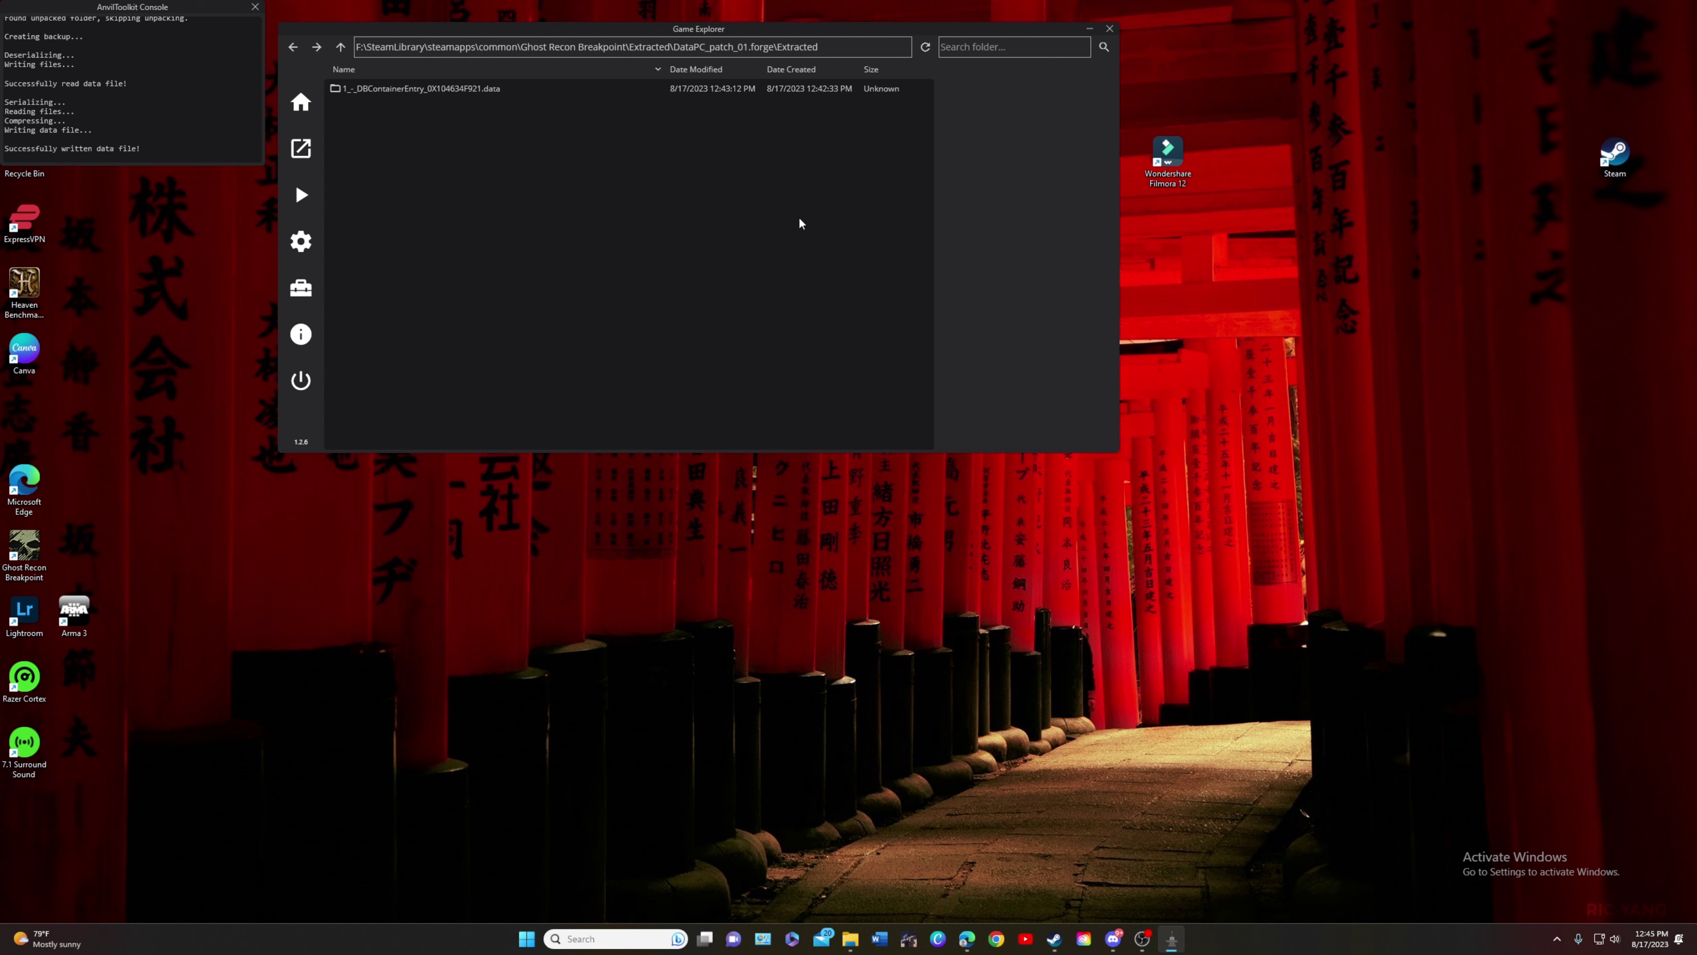
left_click(340, 48)
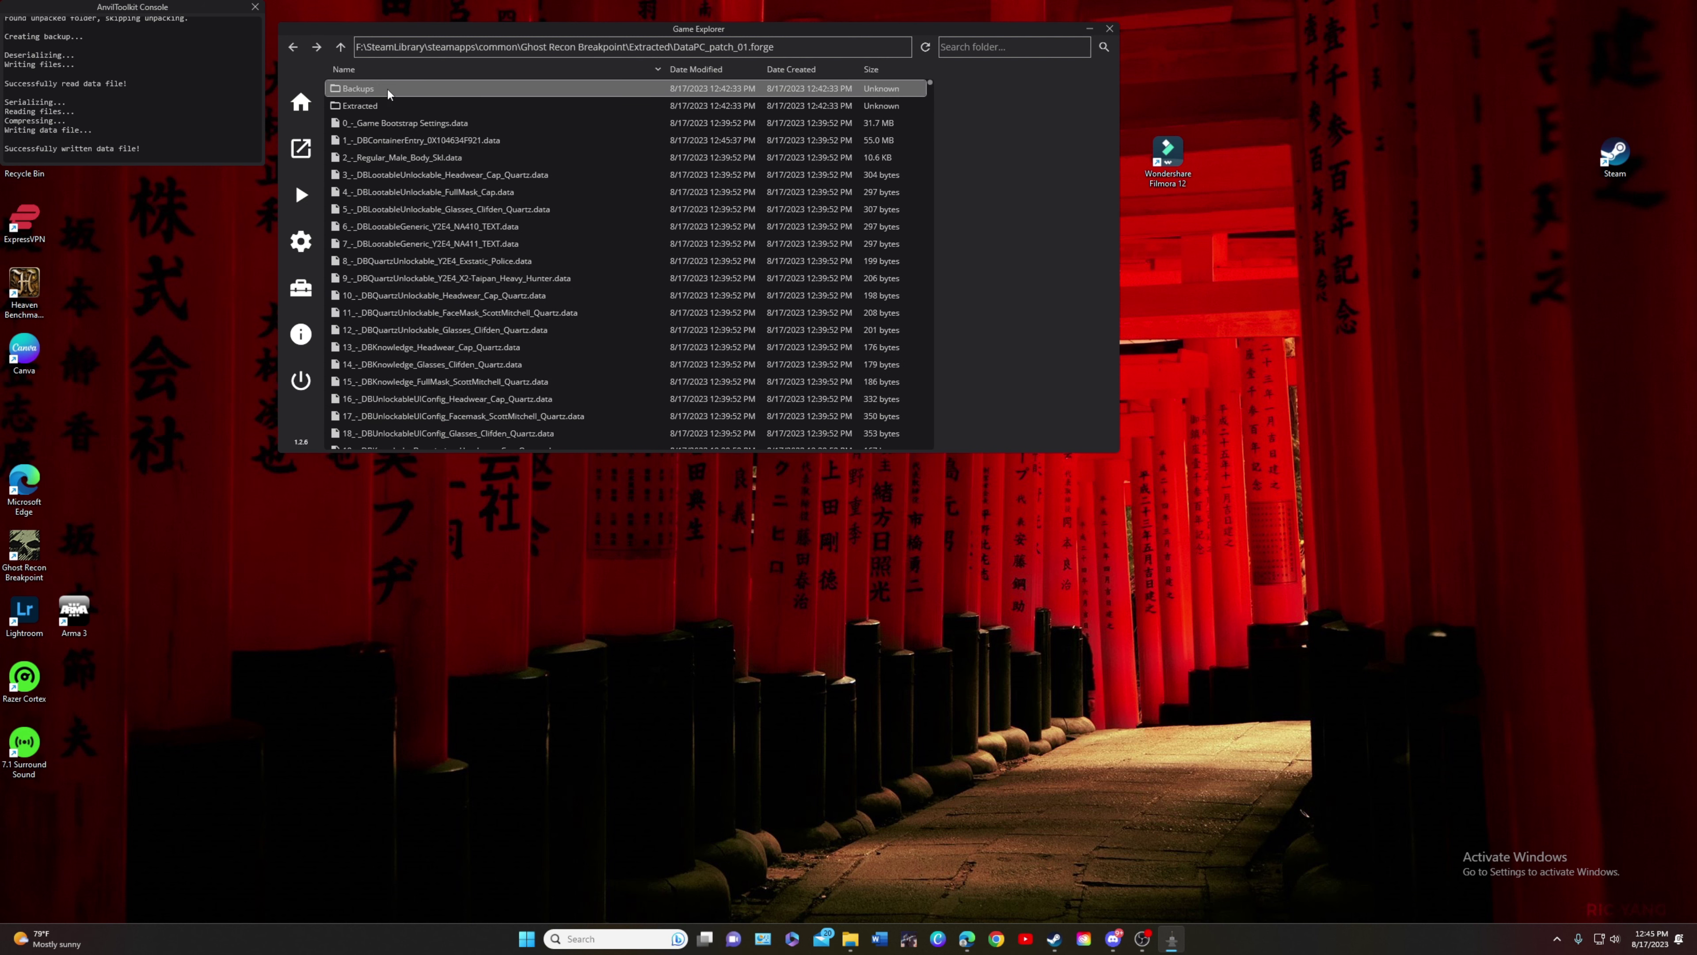
- Repack DataPC_patch_01.forge with the updated data file, then close the toolkit console
double_click(387, 110)
left_click(427, 88)
right_click(427, 87)
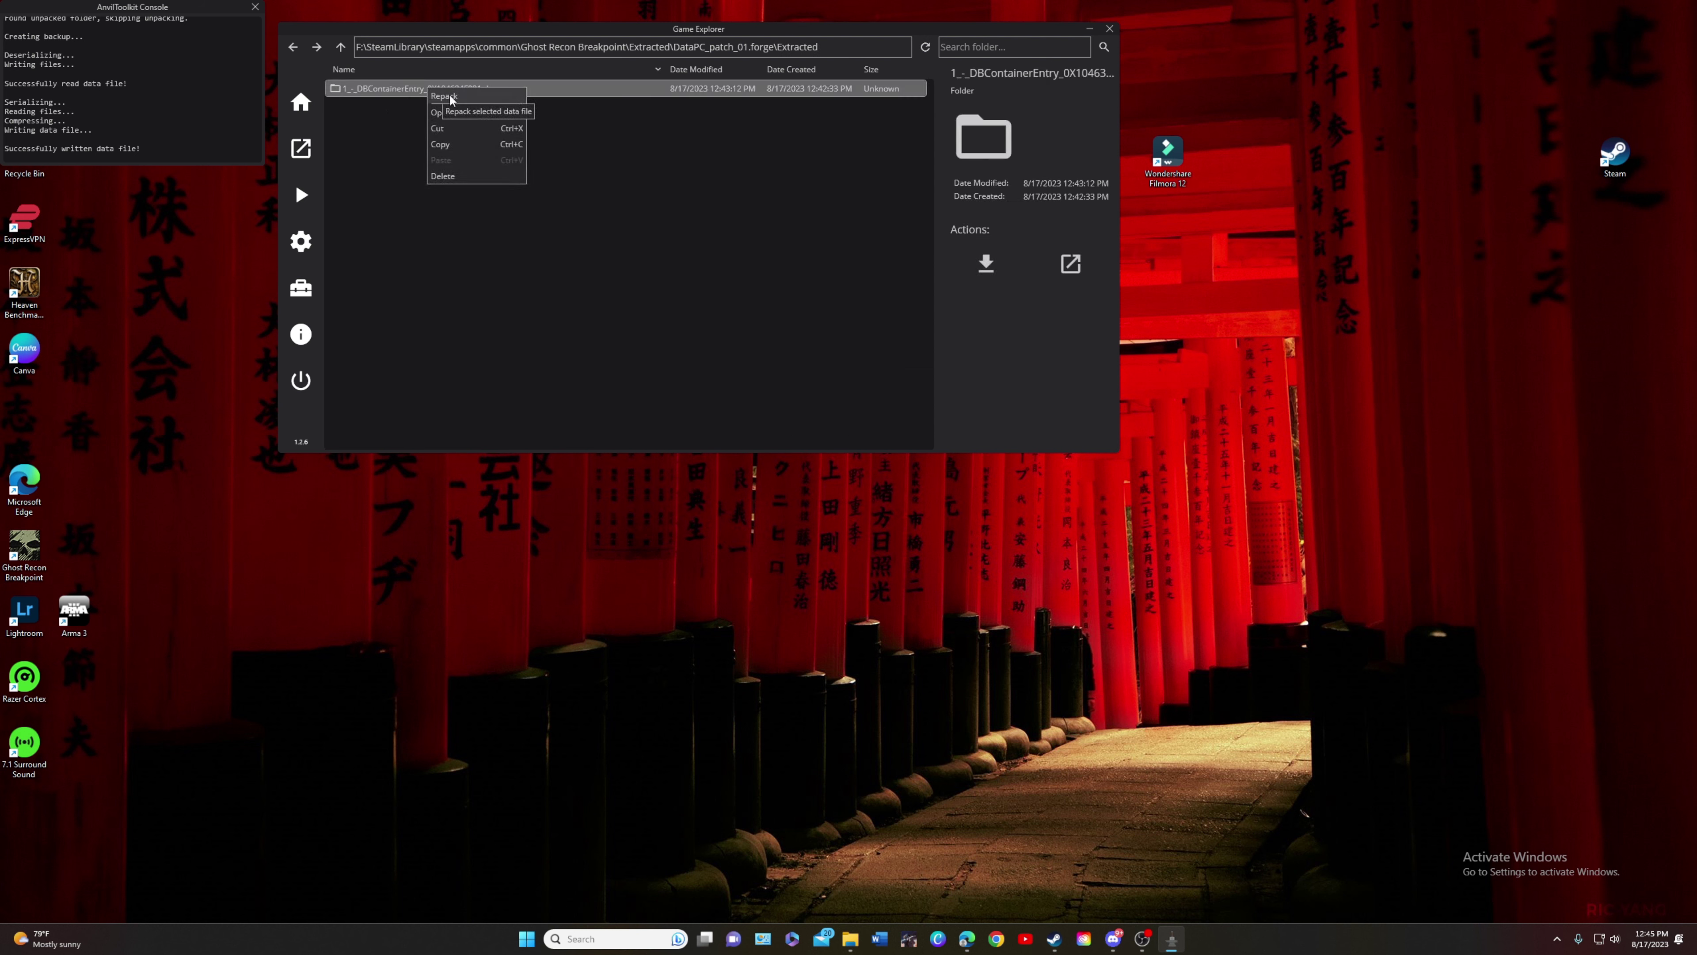
left_click(457, 101)
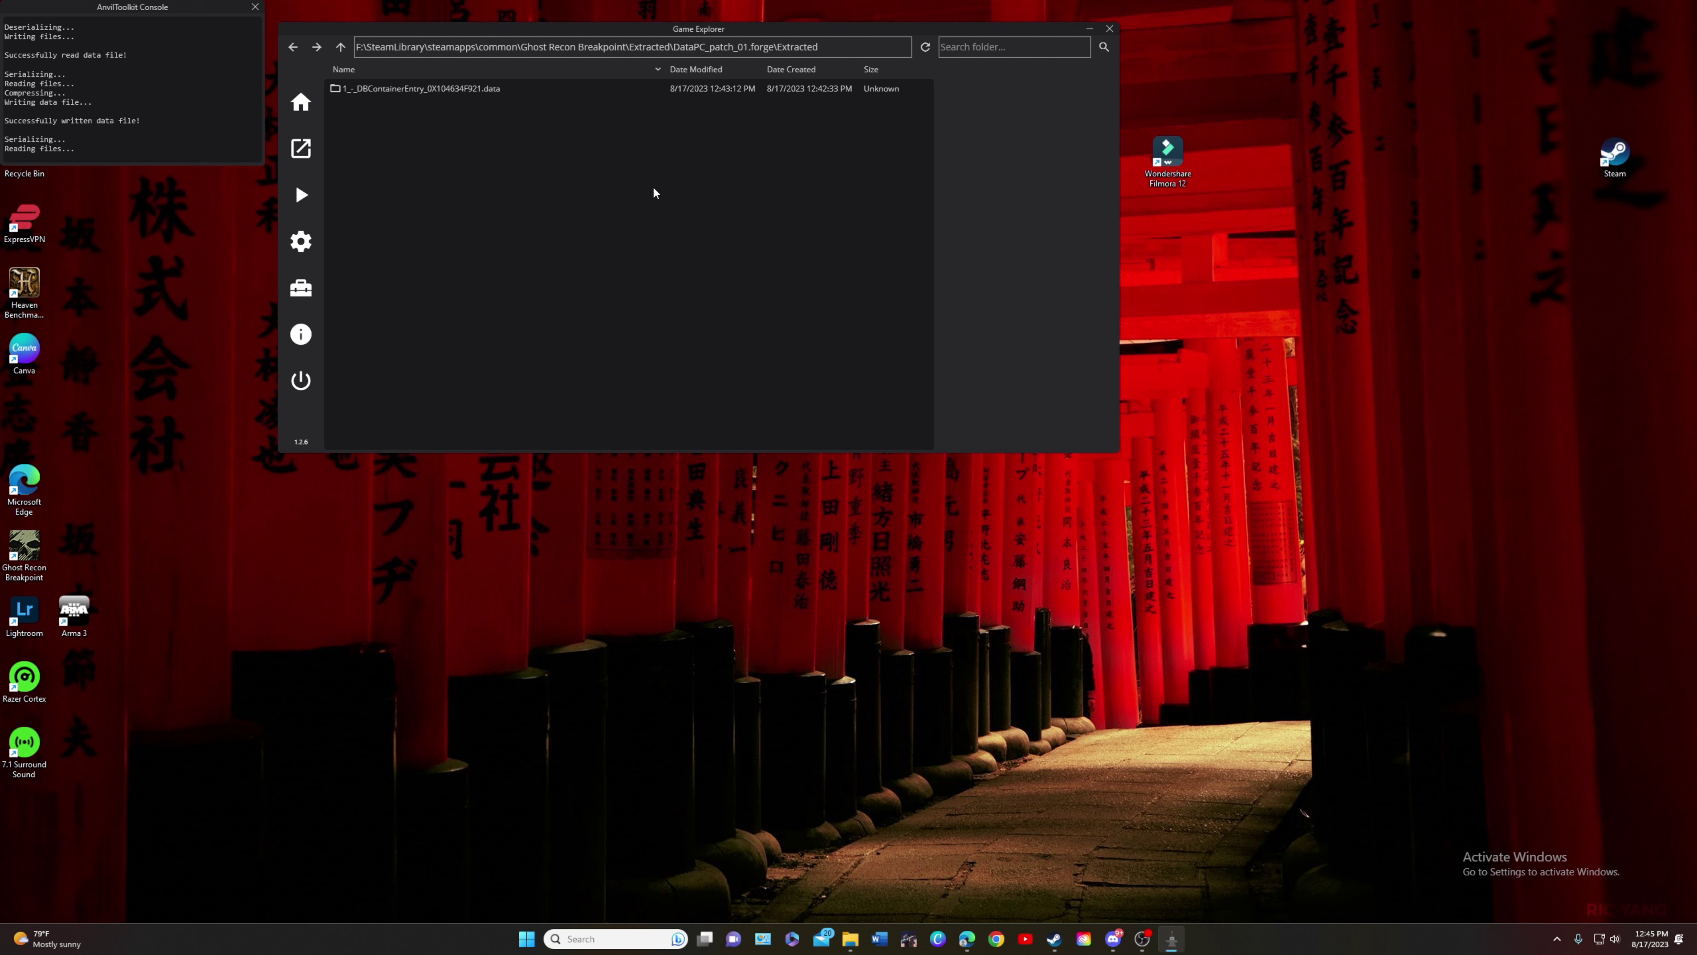
left_click(255, 6)
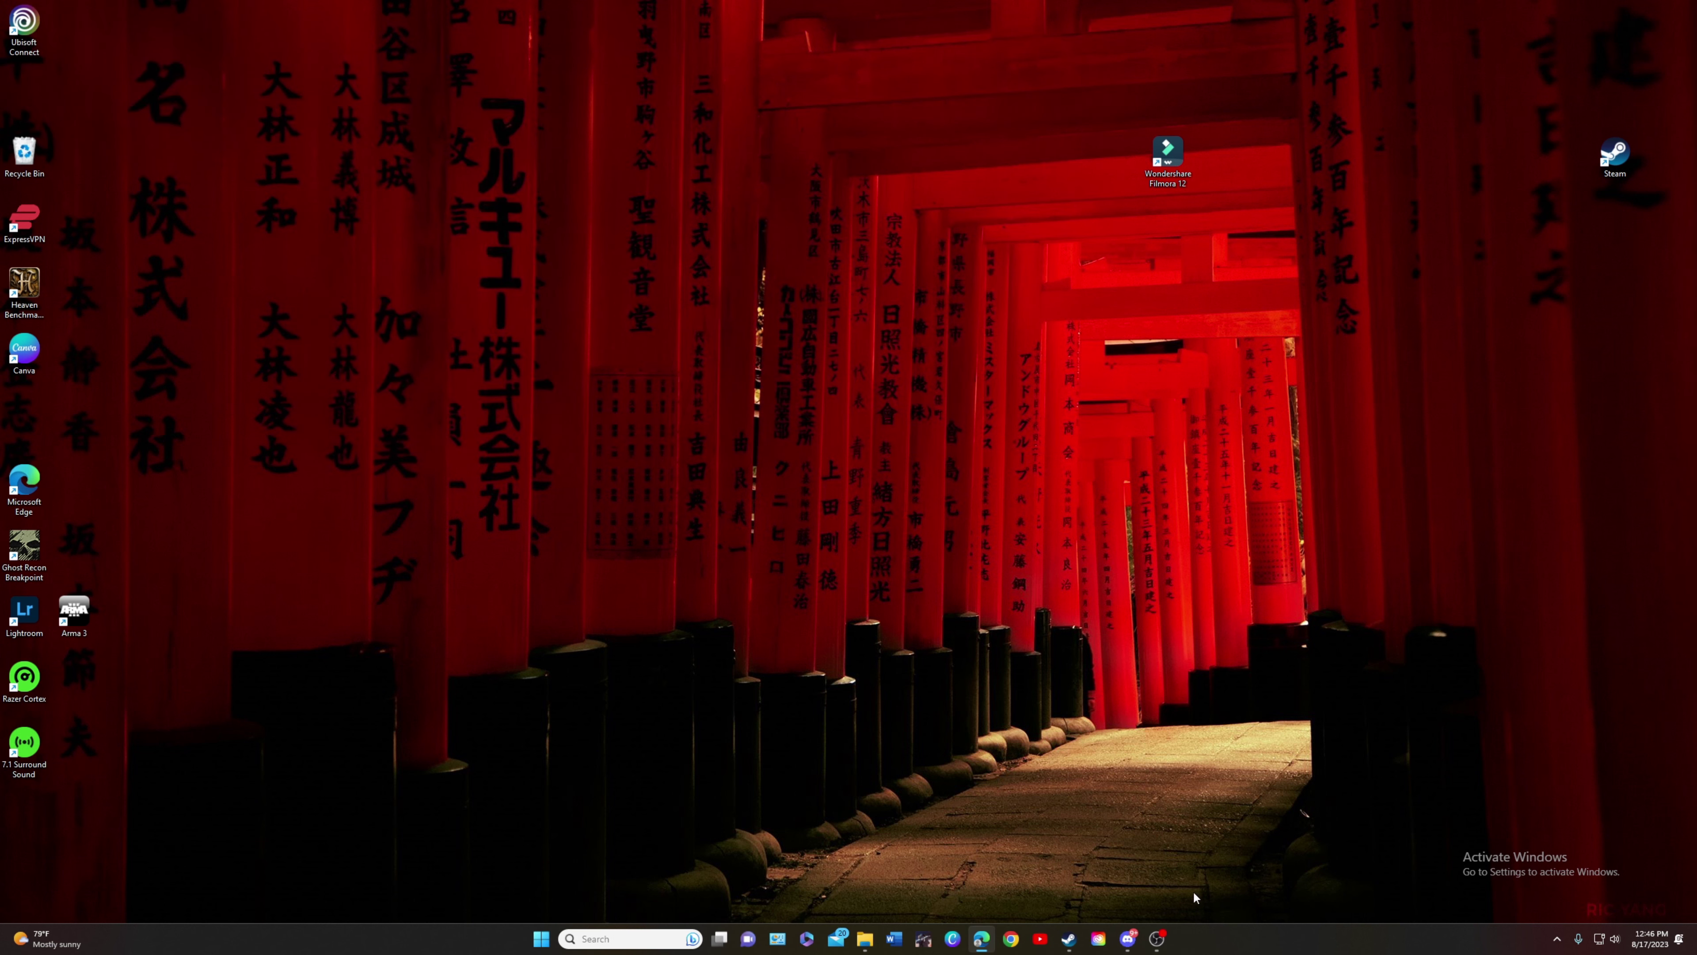